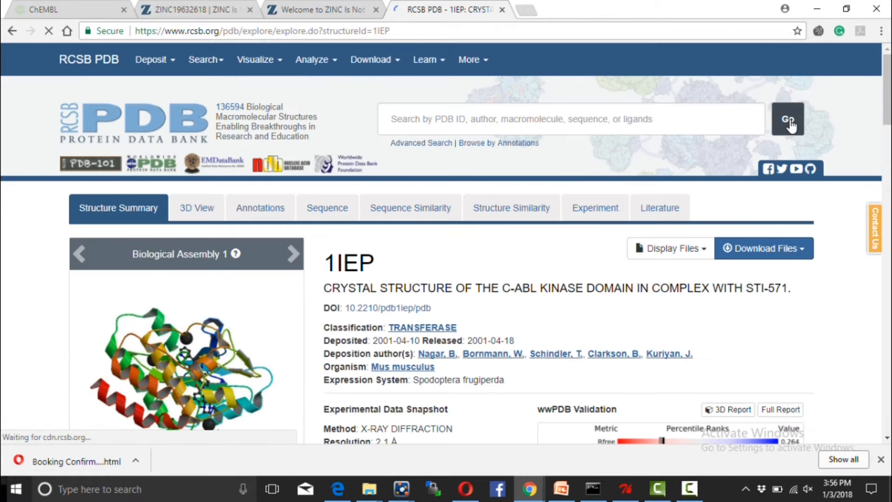
Download the 1IEP structure in PDB format and open the downloaded file in PyMOL.
left_click(790, 253)
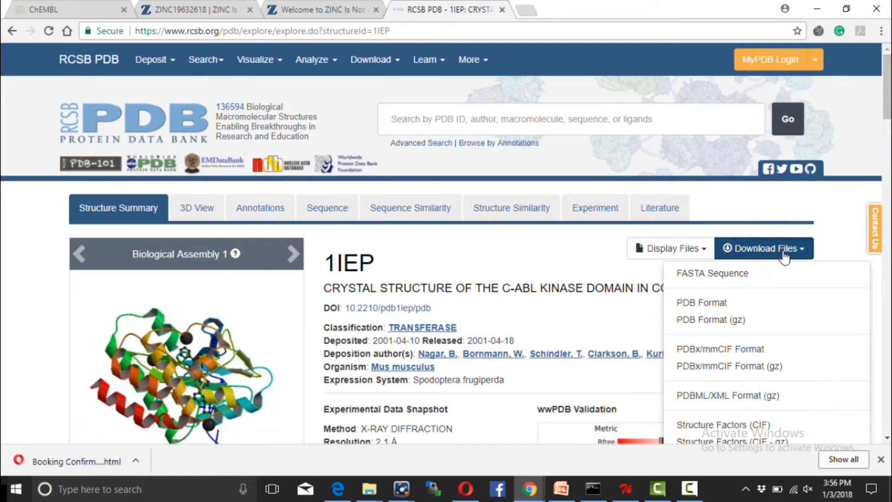
left_click(718, 307)
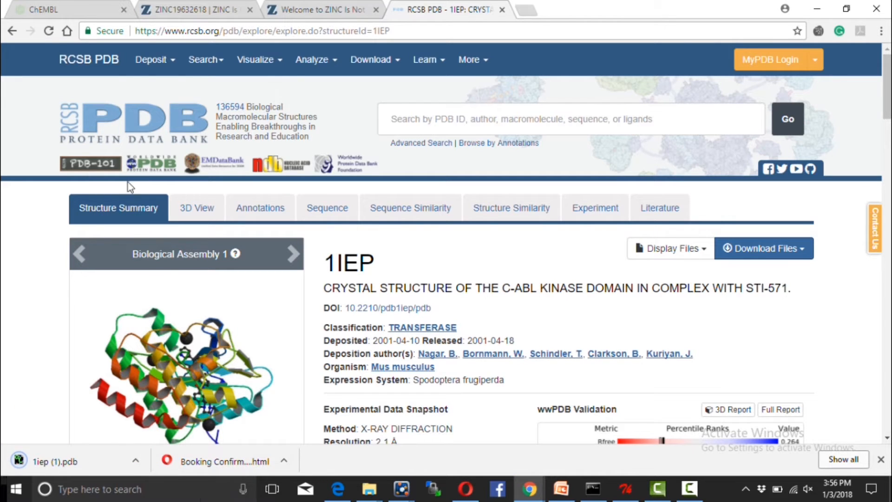
left_click(79, 460)
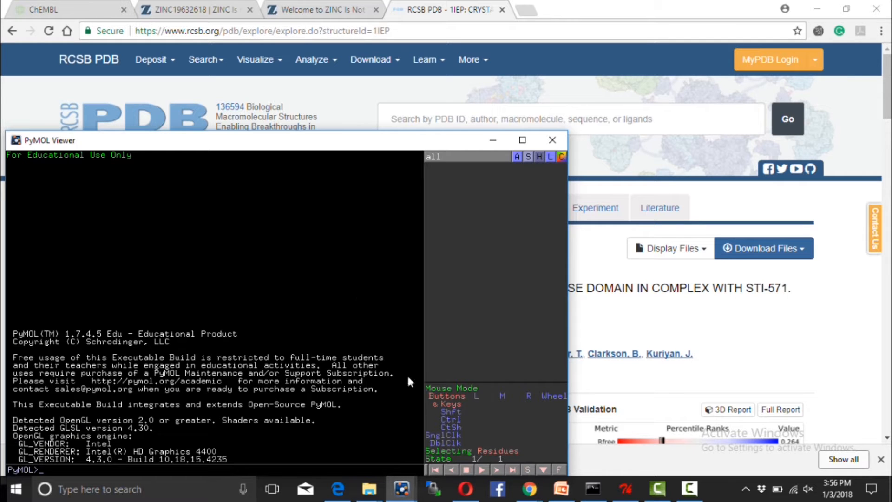
Switch to the PyMOL viewer that already holds the 1iep cartoon structure, maximize it and rotate the protein.
mouse_move(402, 488)
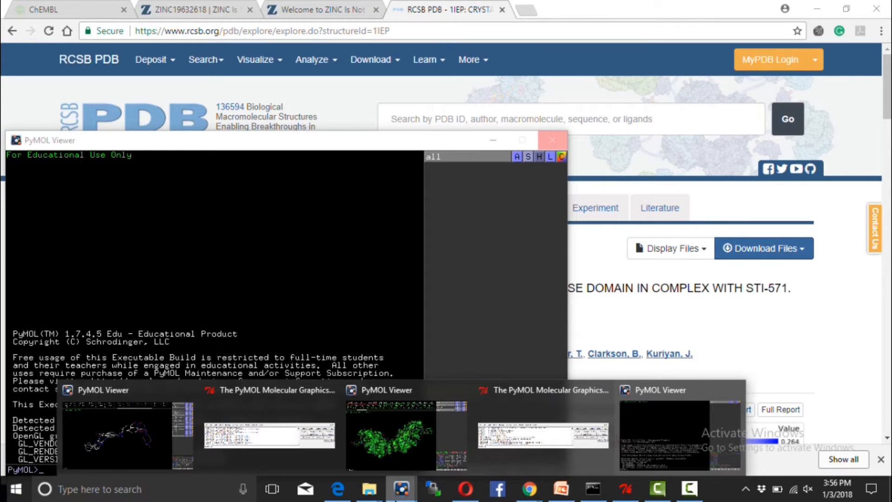
left_click(394, 443)
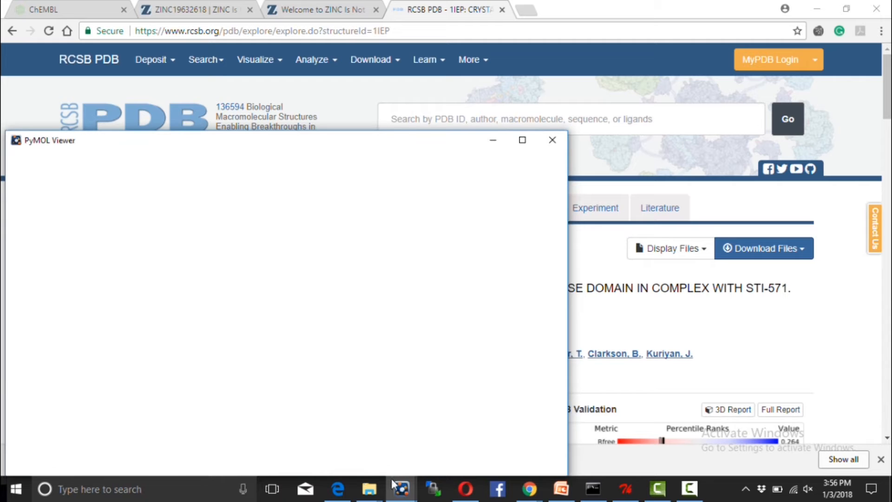
mouse_move(399, 498)
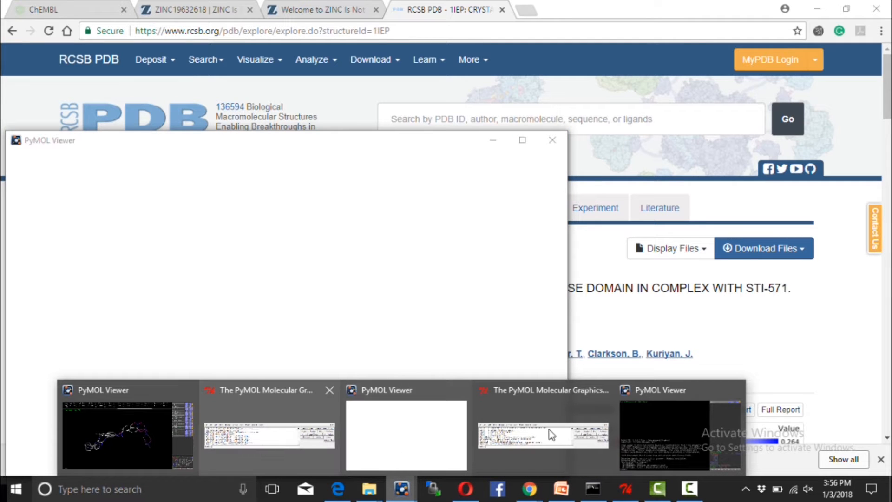
left_click(642, 422)
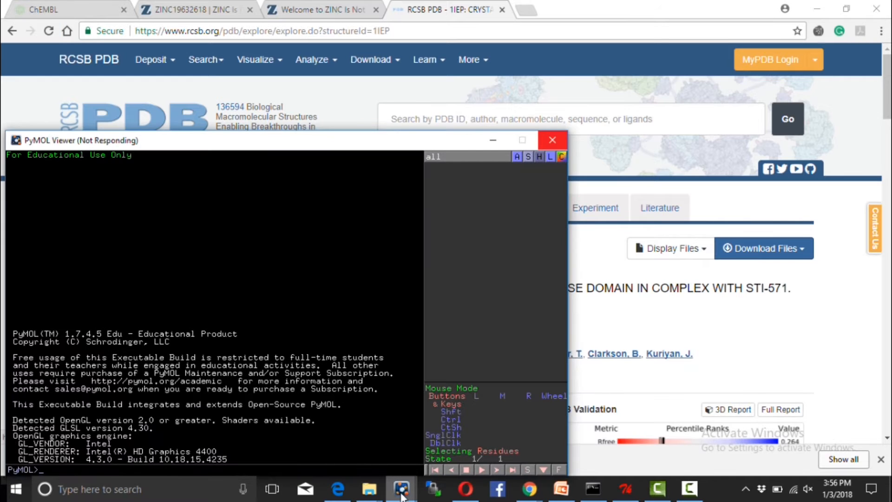
mouse_move(404, 493)
left_click(404, 446)
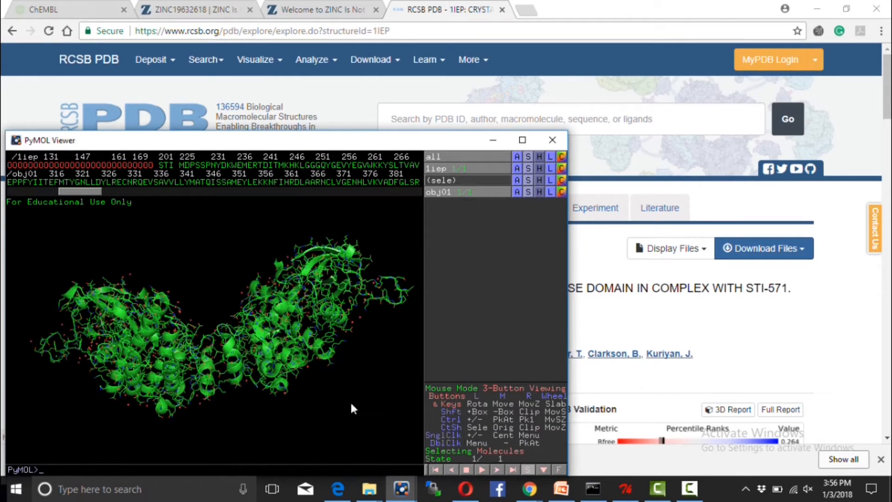
mouse_move(187, 353)
left_mouse_down()
mouse_move(195, 297)
mouse_move(187, 353)
mouse_move(171, 328)
mouse_move(191, 357)
mouse_move(213, 353)
mouse_move(187, 333)
mouse_move(181, 353)
mouse_move(185, 342)
left_mouse_up()
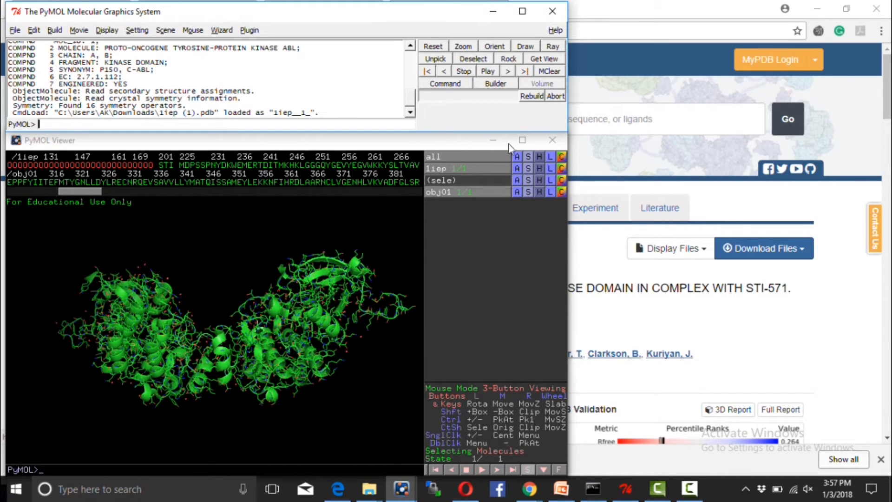
left_click(523, 140)
left_click_drag(327, 322, 371, 297)
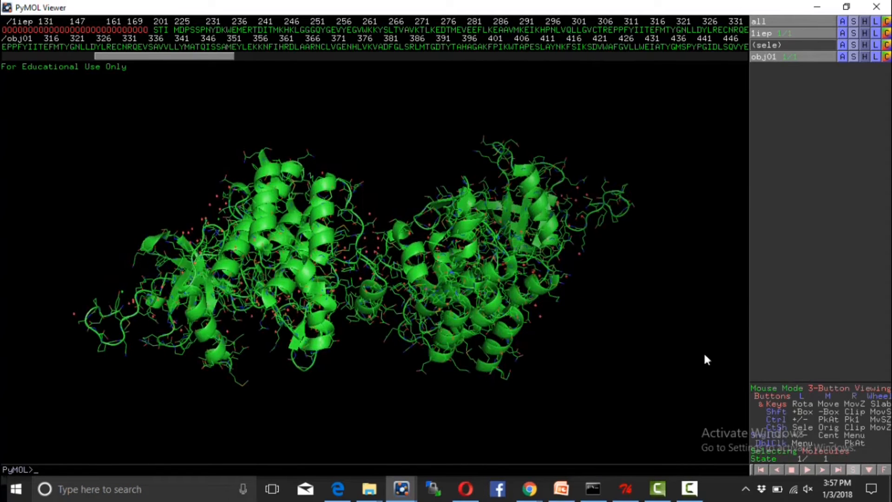
With selection by molecules, select one of the two protein chains and copy it to a new object.
left_click(843, 450)
left_click(842, 450)
left_click(421, 373)
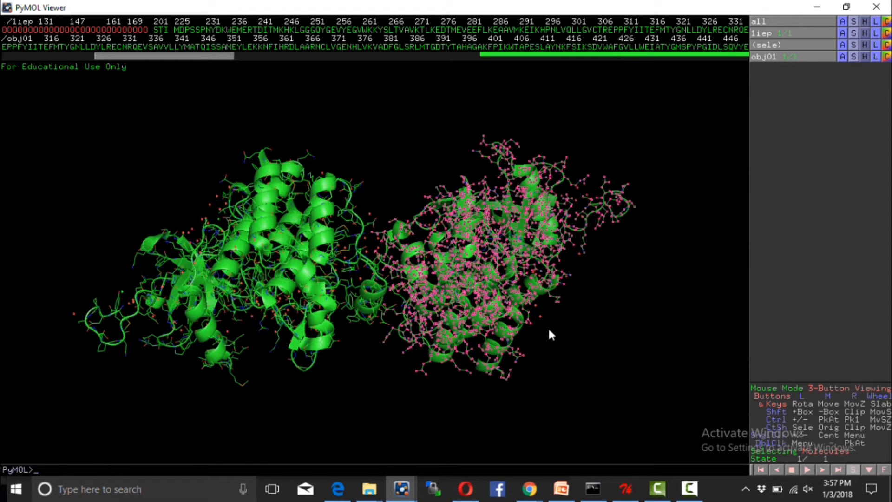
left_click_drag(549, 330, 543, 327)
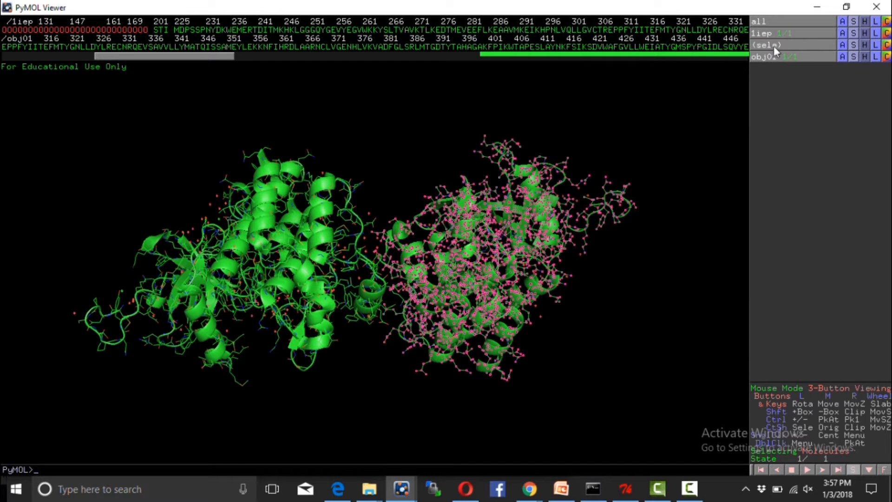
left_click(841, 45)
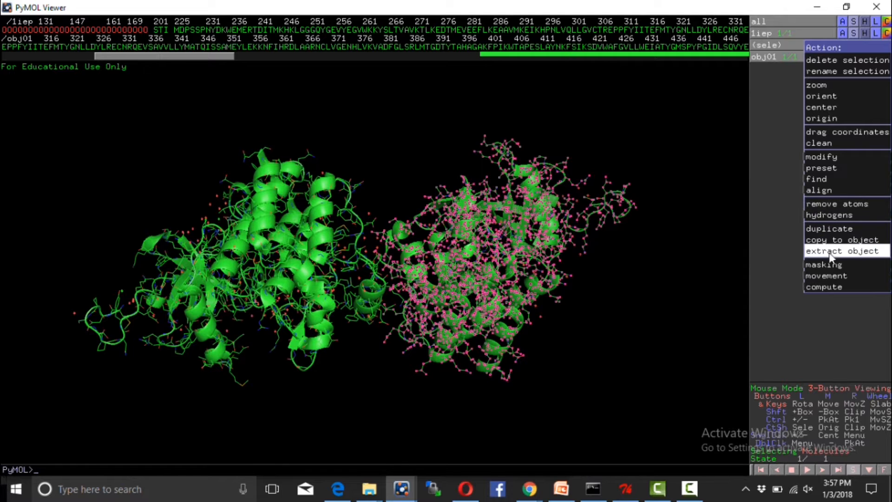
left_click(831, 240)
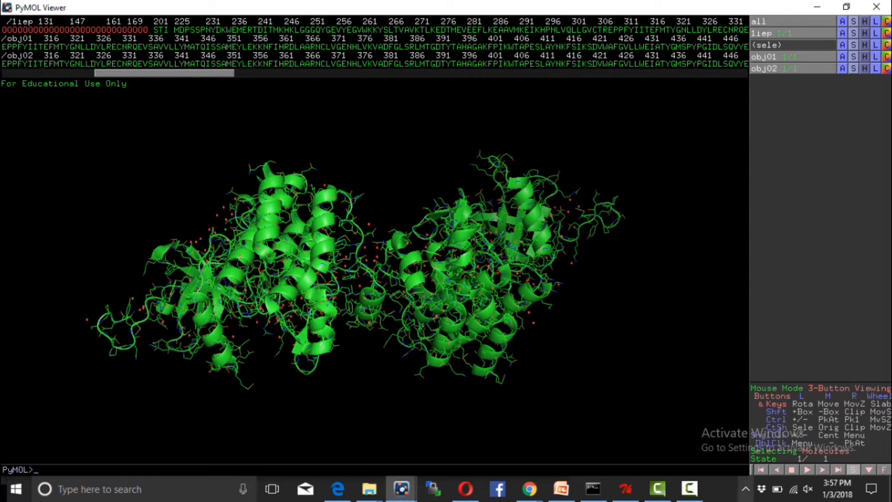
mouse_move(626, 489)
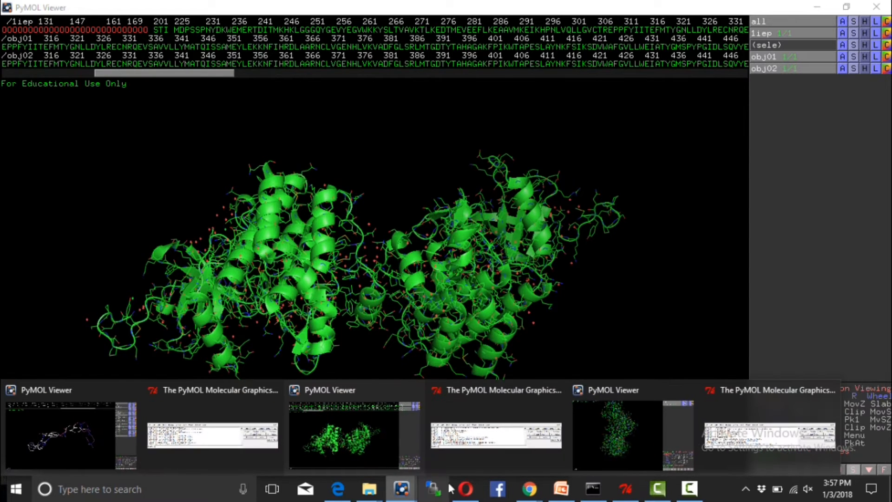
left_click(719, 442)
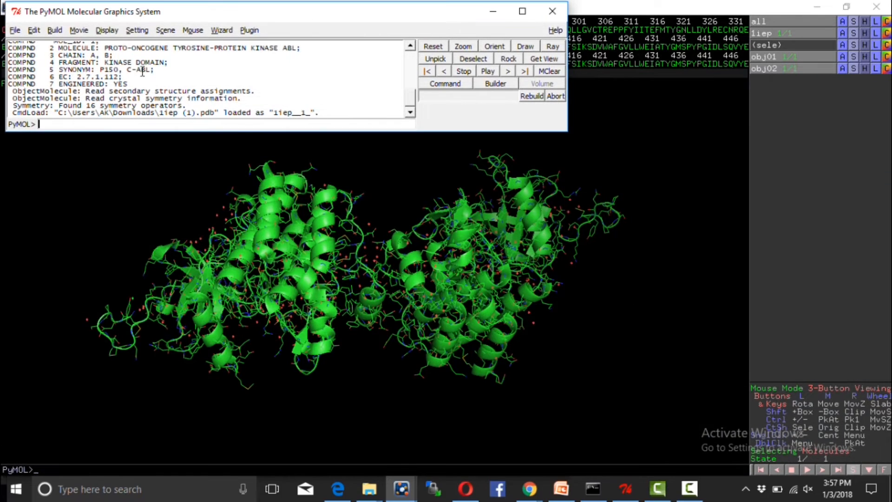
left_click(15, 30)
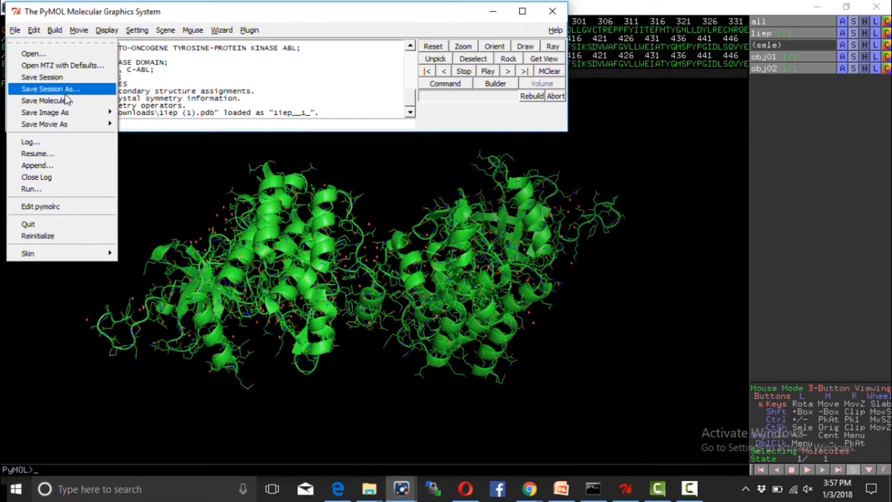
left_click(46, 100)
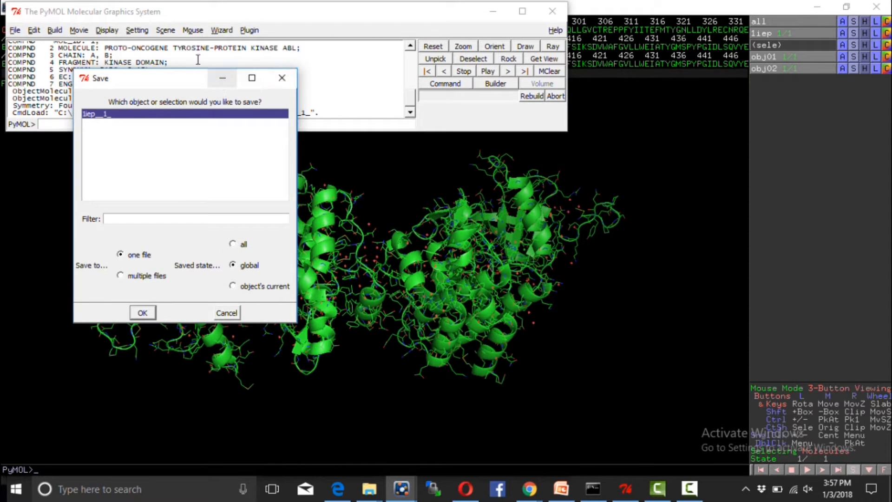
left_click(282, 78)
From the PyMOL session holding the copied chain, save molecule obj02 as a PDB file named kinase in Demo files.
left_click(402, 489)
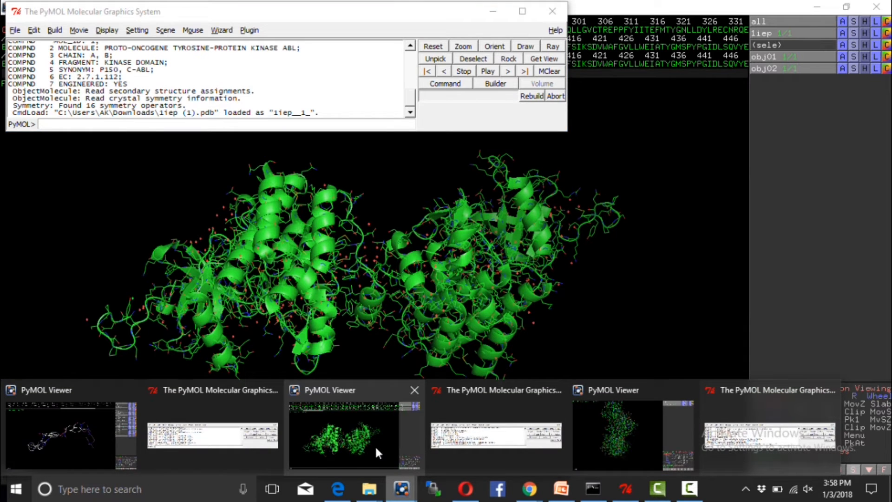
mouse_move(374, 445)
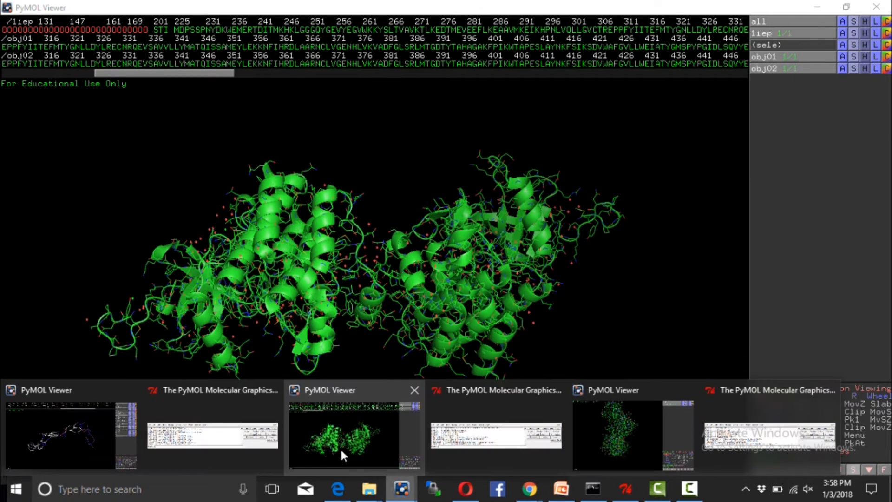
left_click(205, 444)
left_click(14, 30)
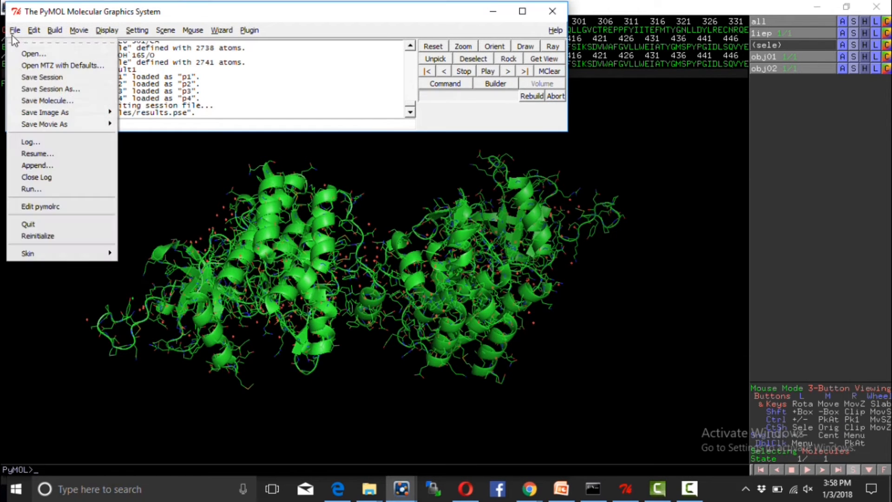
left_click(53, 101)
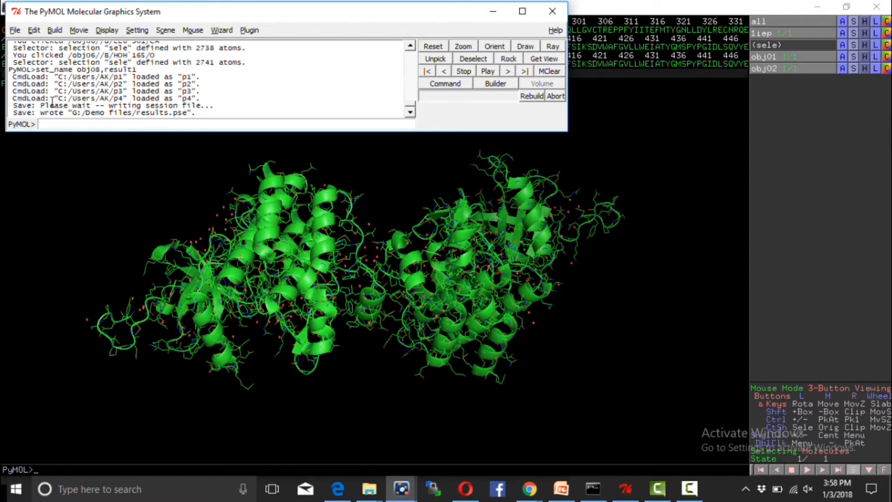
left_click(112, 149)
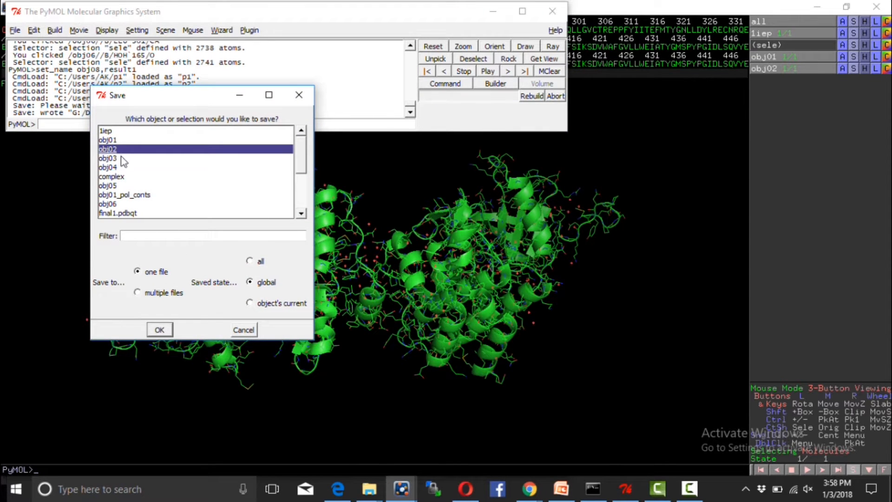
left_click(159, 330)
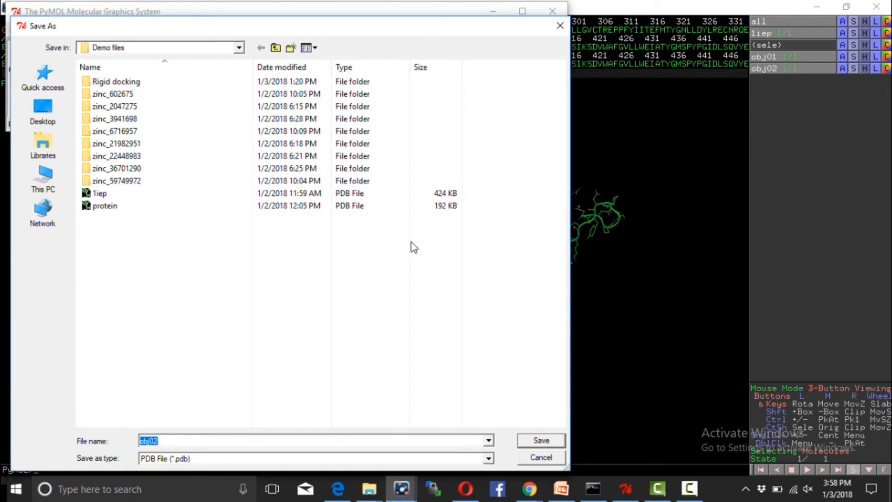
type("kinase")
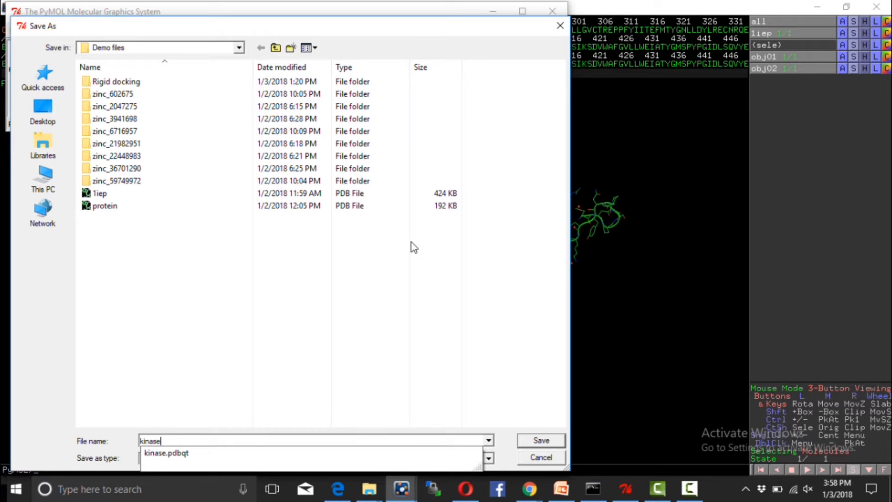
key("Return")
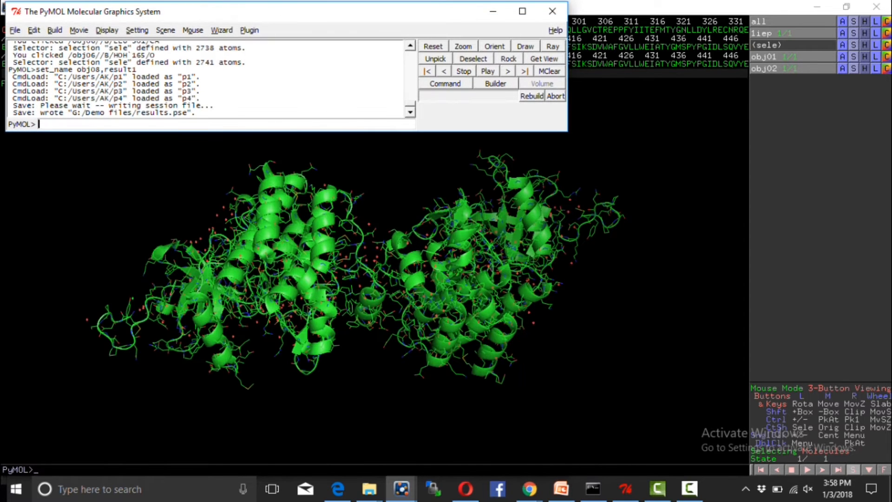
Minimize the PyMOL windows and switch to the ZINC19632618 page in the browser.
left_click(494, 12)
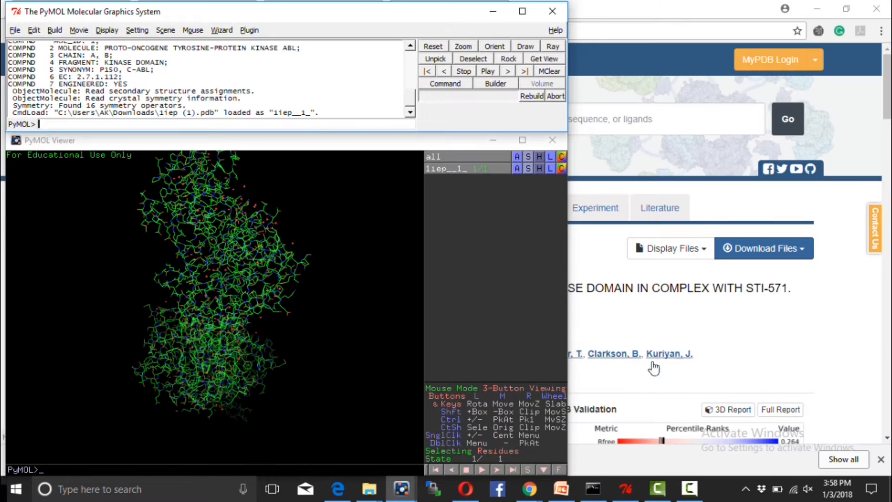
left_click(493, 11)
left_click(471, 60)
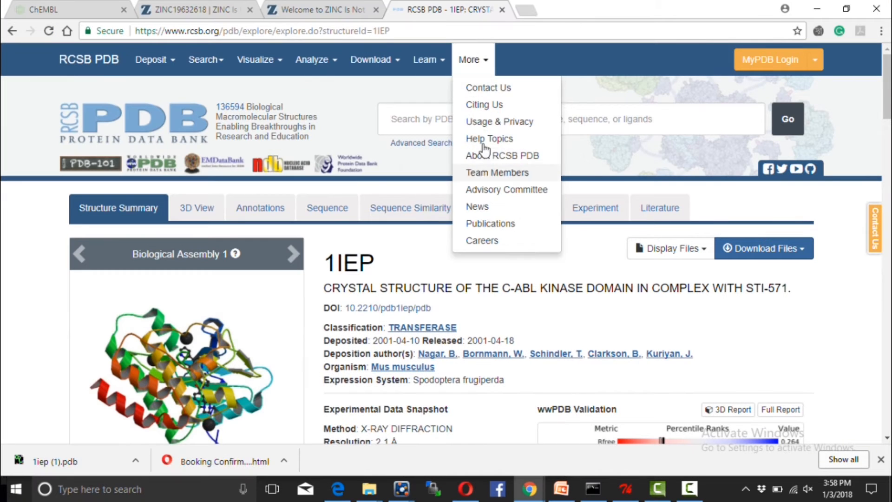
left_click(217, 13)
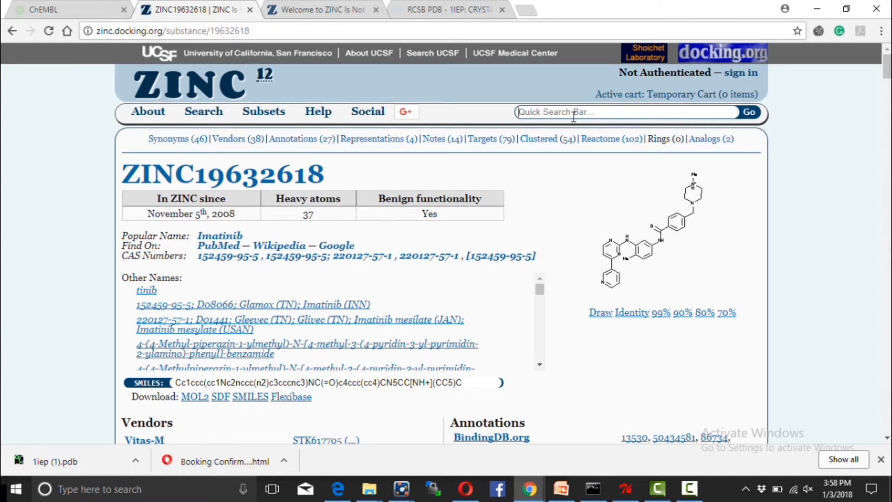
mouse_move(203, 114)
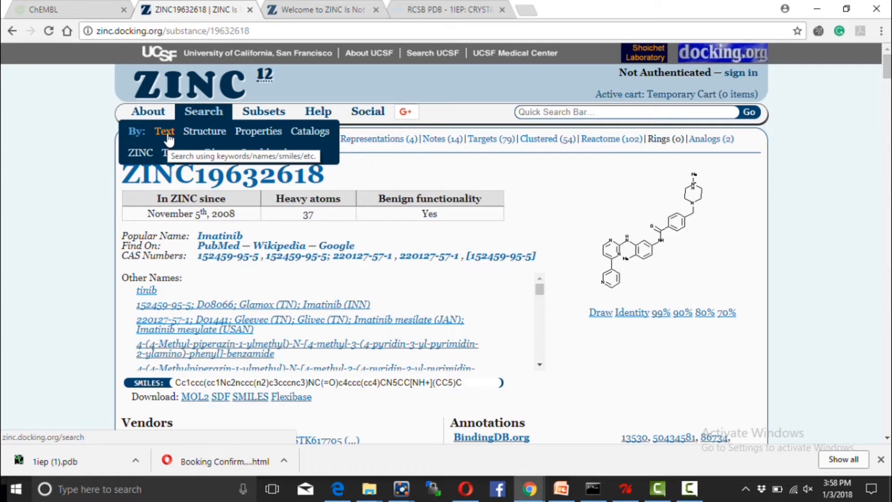
Search the ZINC database for "imatinib" from the ZINC home page.
key("ctrl+Tab")
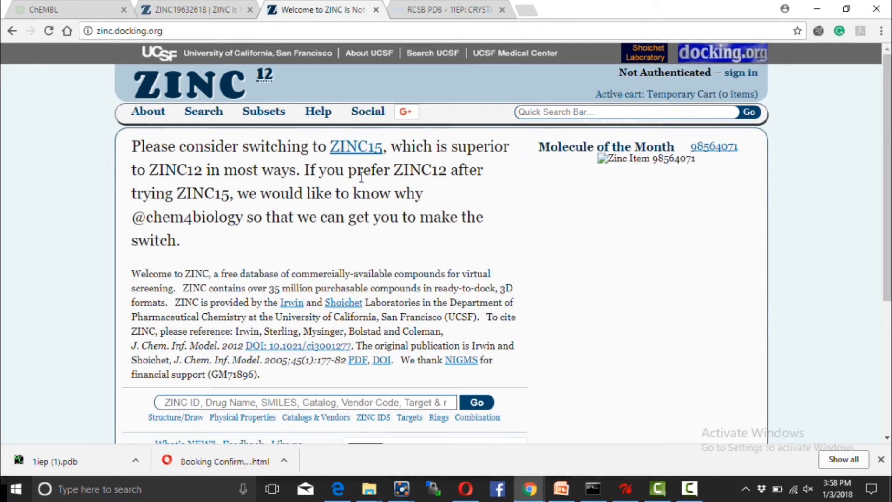
left_click(540, 108)
type("im")
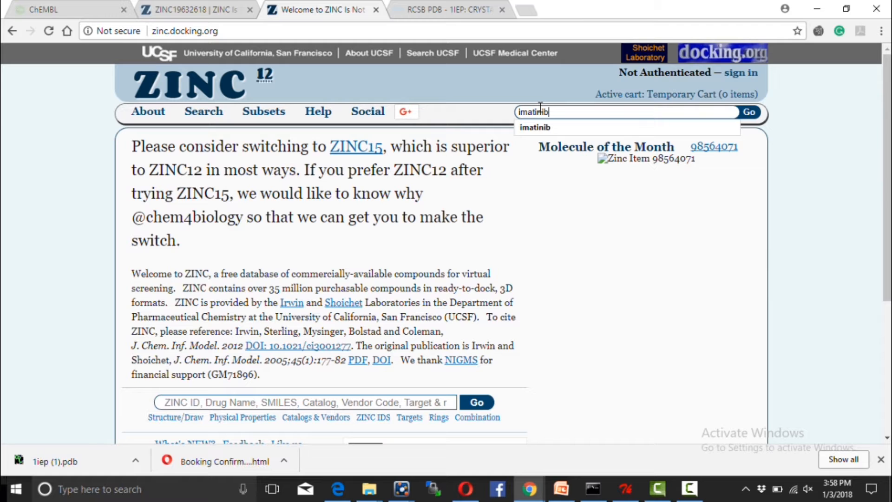
type("atinib")
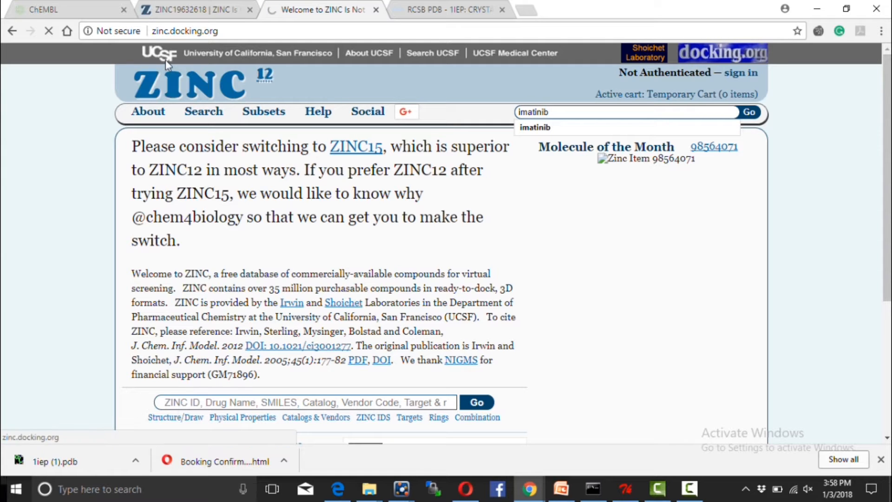
key("Return")
Return to the ZINC19632618 entry and look through its compound details.
left_click(171, 11)
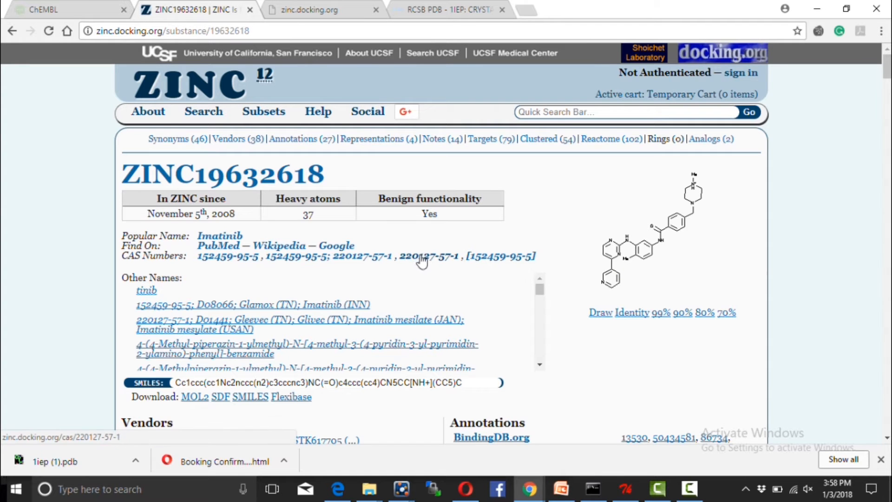
scroll(421, 265, "down", 5)
scroll(420, 260, "up", 5)
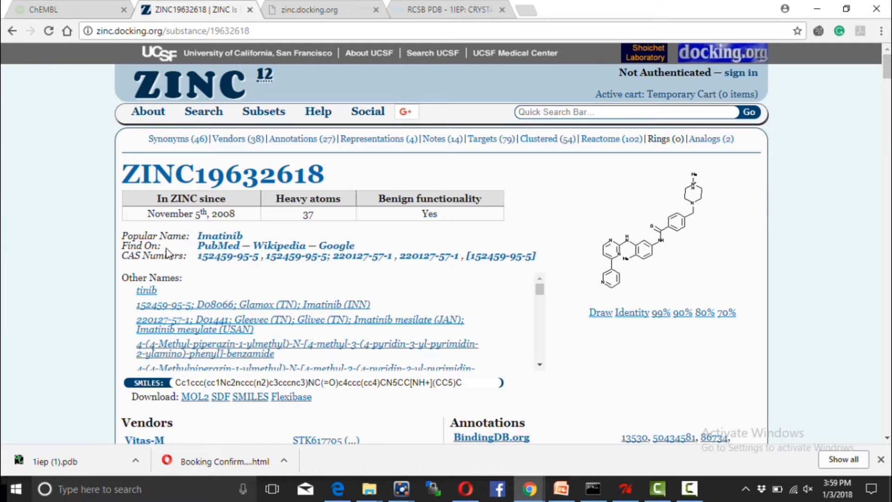
Minimize the browser, PyMOL and PowerPoint windows and switch to AutoDockTools.
scroll(191, 290, "down", 5)
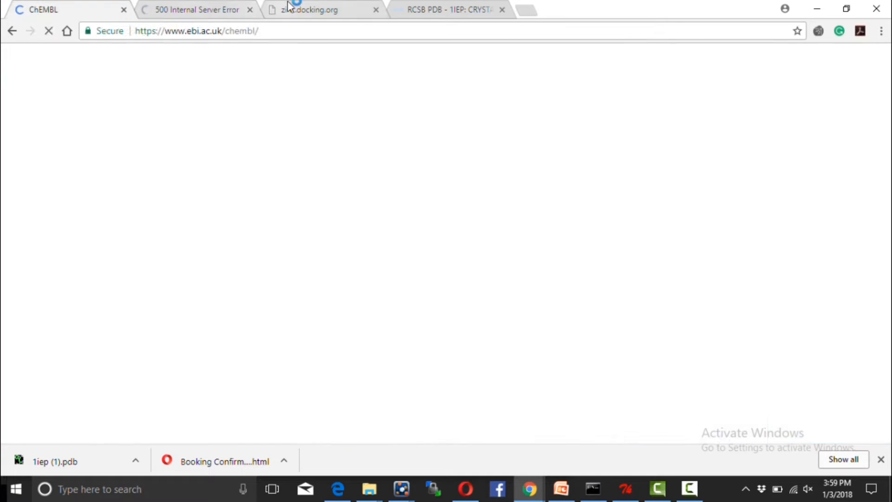
left_click(289, 6)
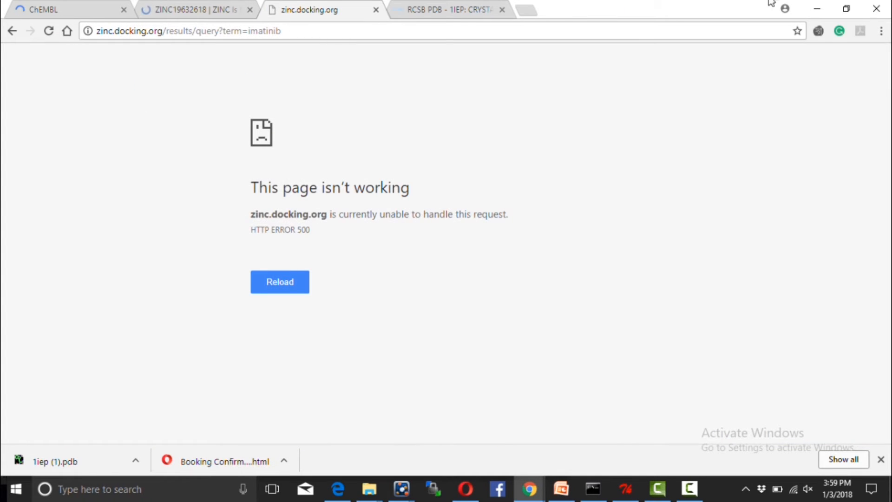
left_click(817, 10)
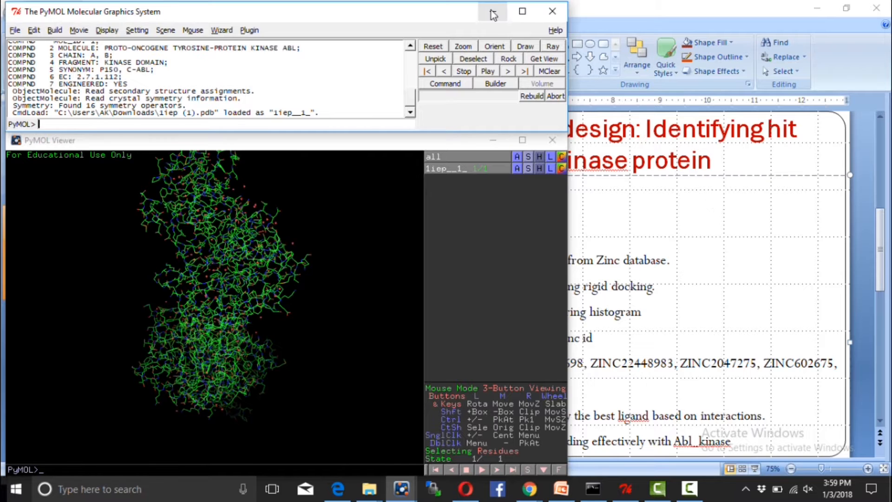
left_click(493, 140)
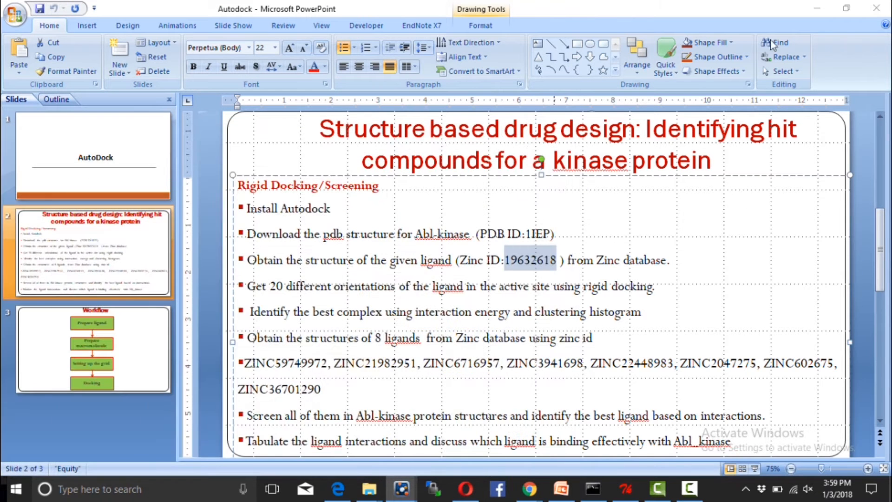
left_click(820, 9)
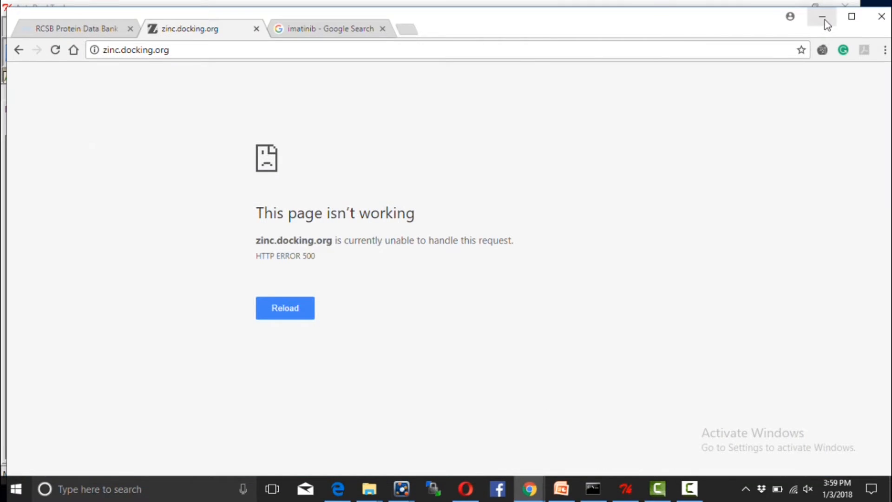
left_click(823, 18)
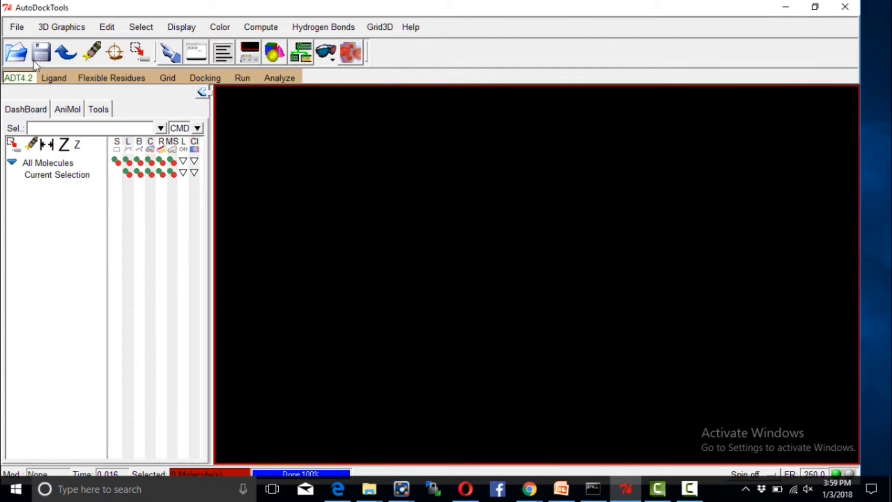
Start opening a ligand input file in AutoDockTools and set the file type filter to MOL2.
left_click(54, 79)
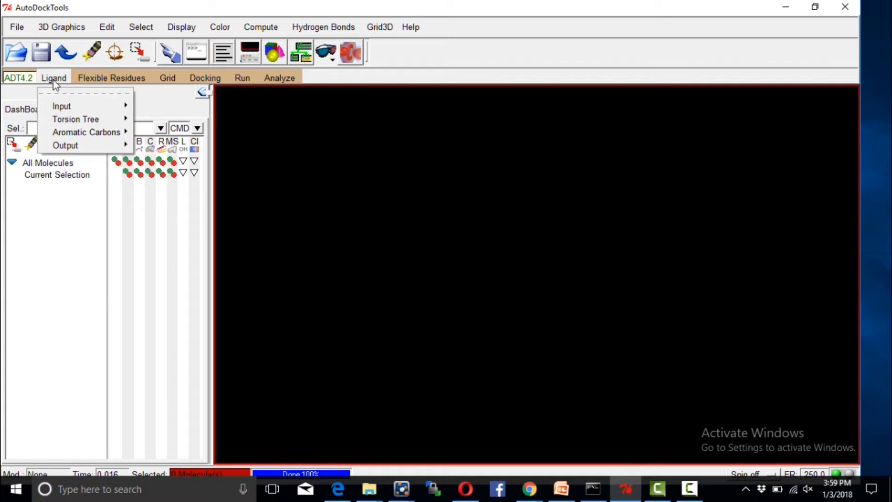
mouse_move(73, 110)
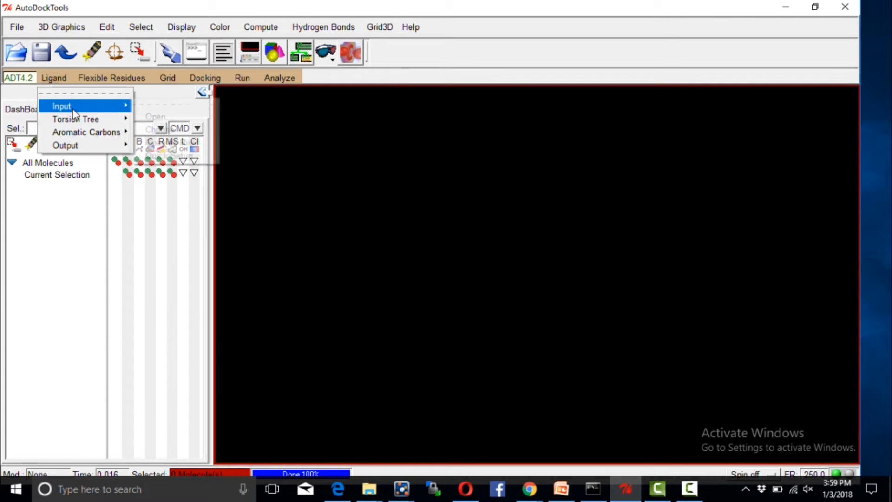
left_click(158, 116)
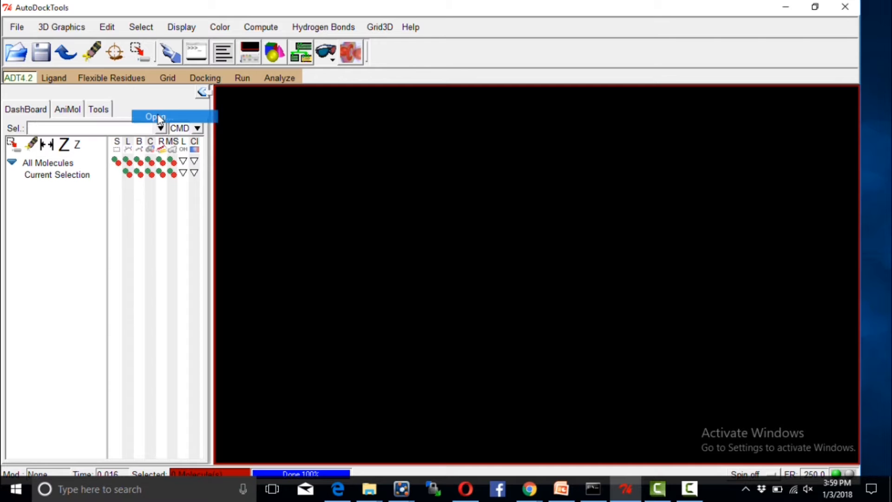
left_click_drag(435, 126, 436, 231)
left_click_drag(439, 289, 511, 330)
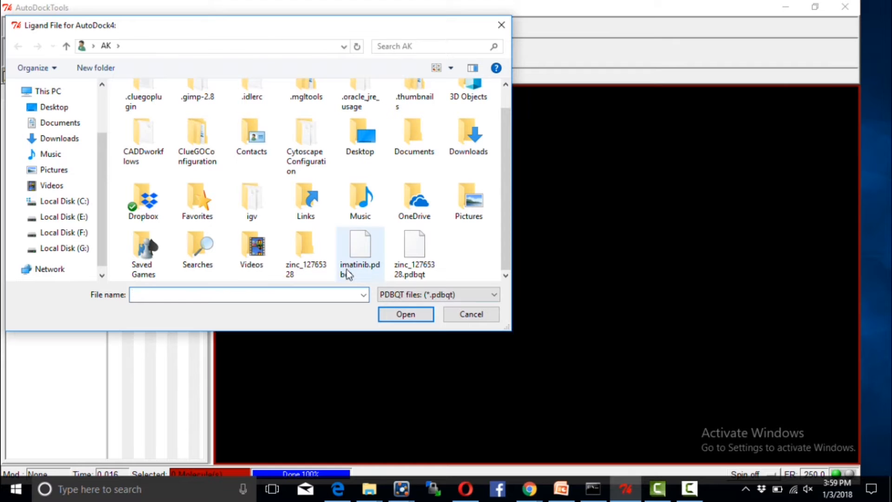
left_click(462, 294)
left_click(413, 327)
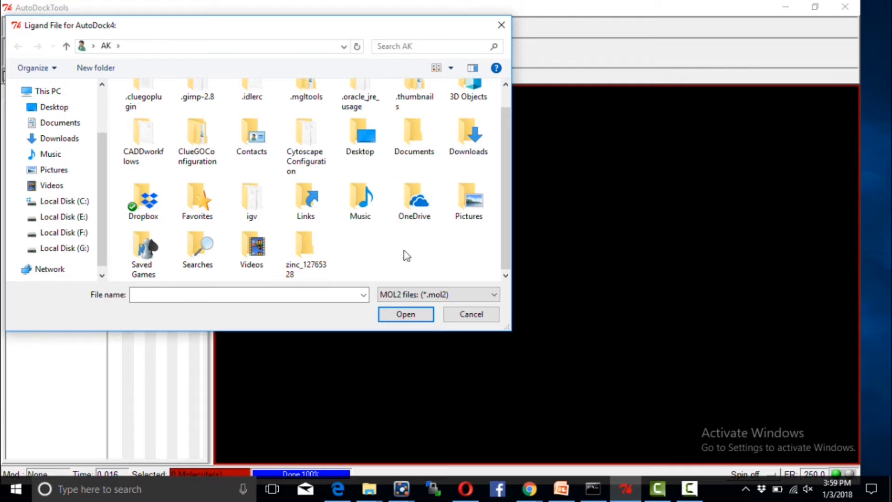
Load zinc_19632618.mol2 from the Downloads folder as the ligand and accept its setup summary.
left_click_drag(502, 245, 505, 193)
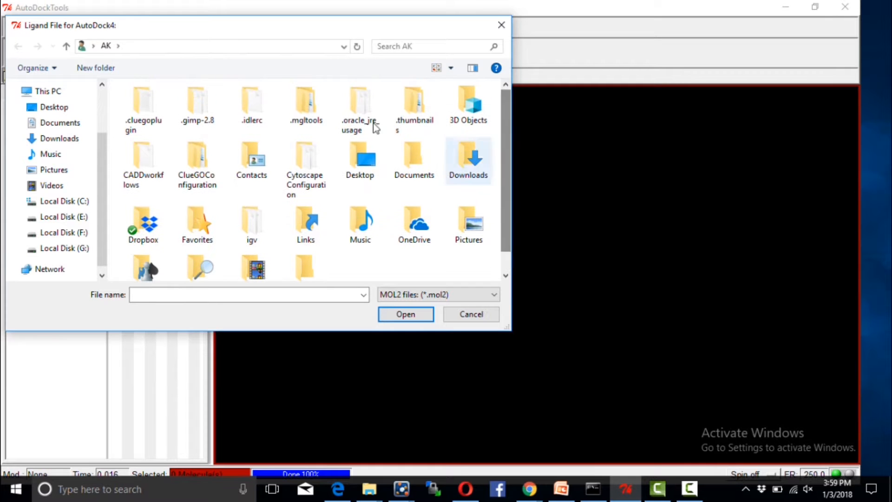
left_click(76, 147)
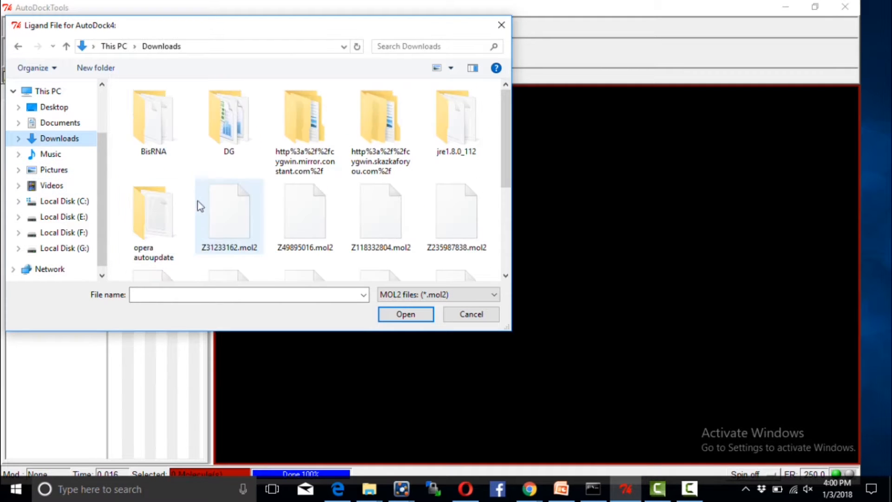
scroll(406, 233, "down", 2)
scroll(406, 234, "down", 1)
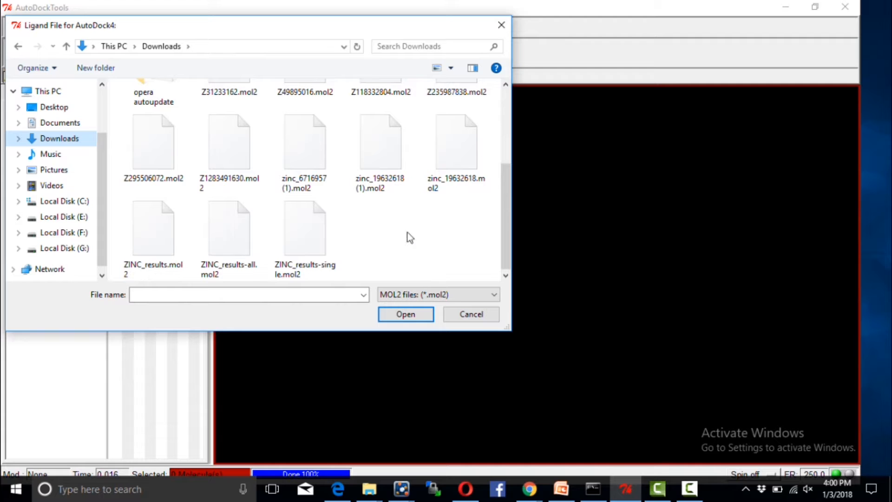
left_click(462, 162)
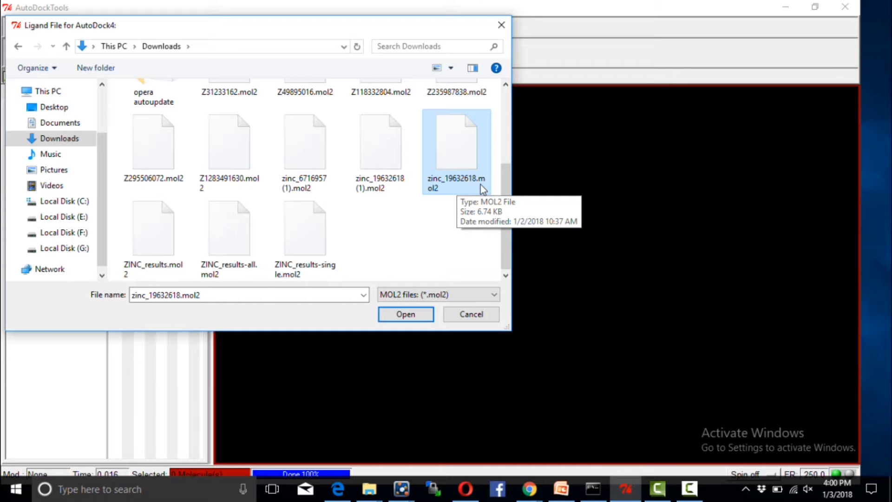
left_click(416, 318)
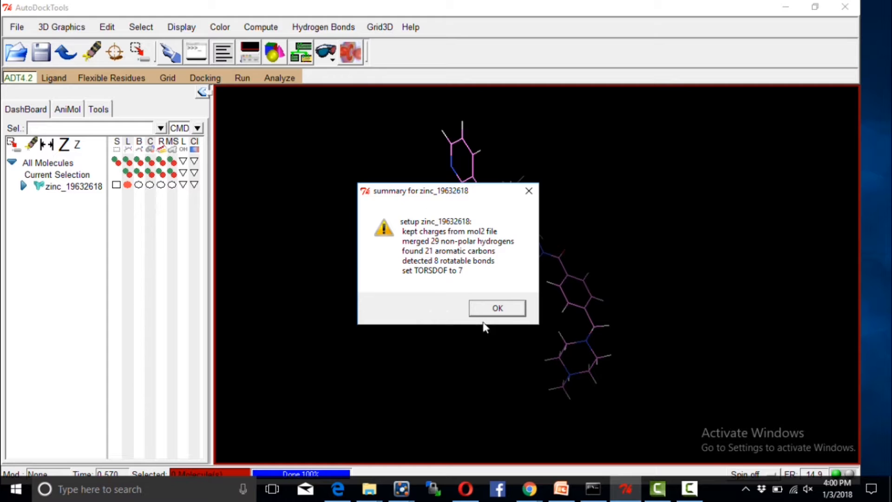
left_click_drag(442, 193, 383, 171)
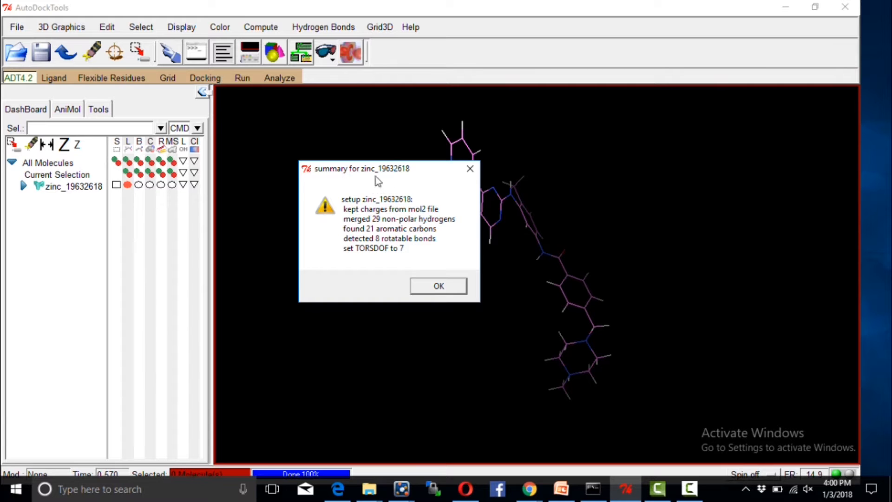
left_click_drag(354, 171, 321, 156)
left_click(405, 275)
Detect the root of the torsion tree for the zinc_19632618 ligand.
left_click_drag(501, 273, 396, 364)
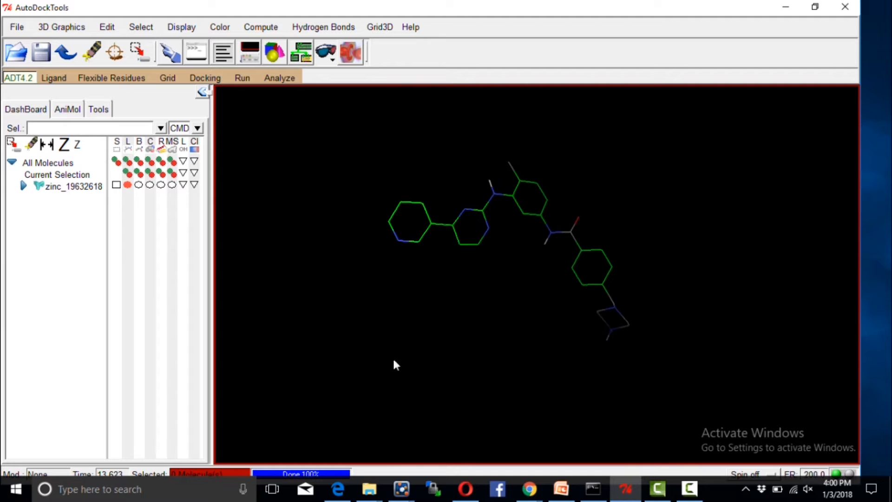
left_click_drag(436, 253, 449, 305)
left_click_drag(410, 283, 402, 221)
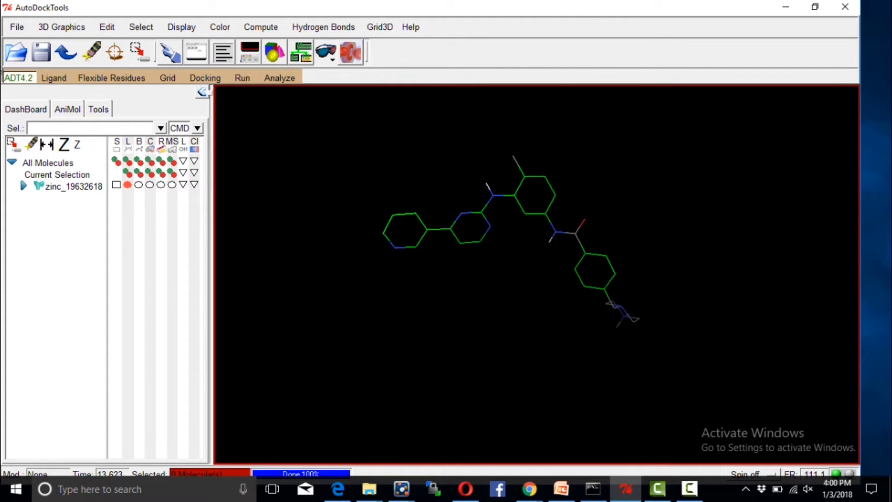
left_click(54, 77)
mouse_move(84, 121)
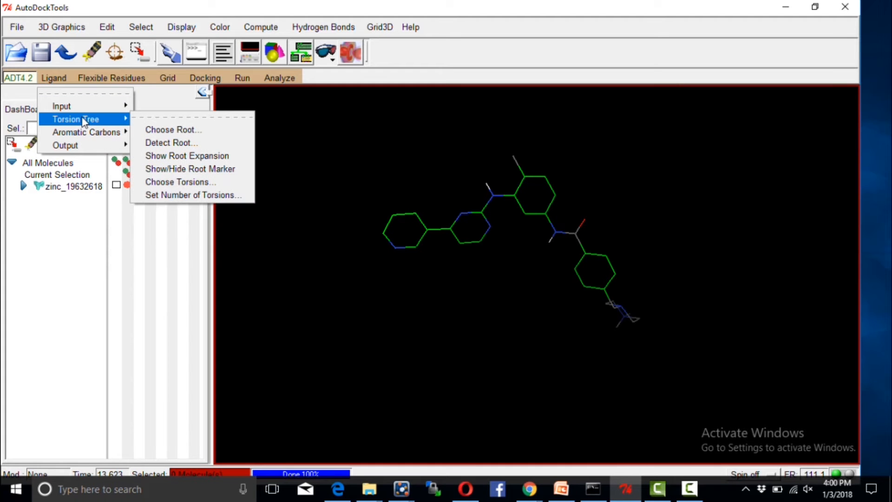
left_click(170, 143)
left_click_drag(442, 270, 412, 246)
left_click_drag(484, 239, 457, 318)
left_click_drag(502, 224, 441, 276)
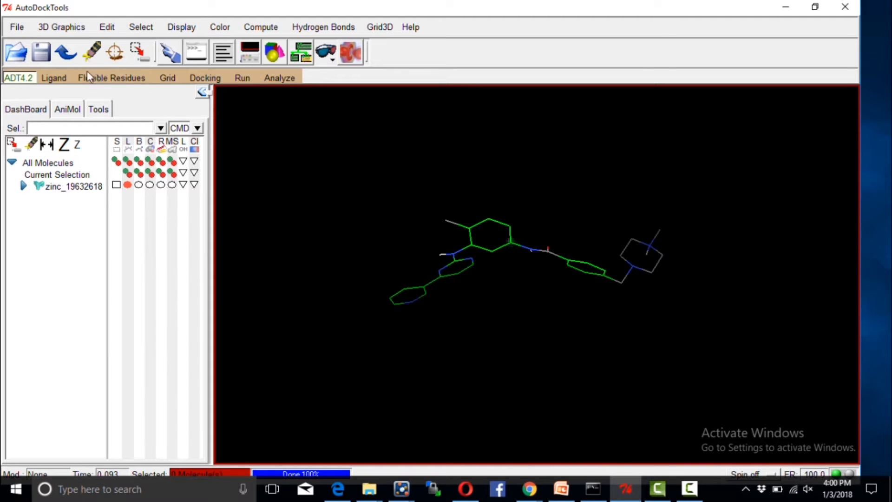
Choose the torsions of the zinc_19632618 ligand, making its amide bonds rotatable, and finish the torsion setup.
left_click(65, 78)
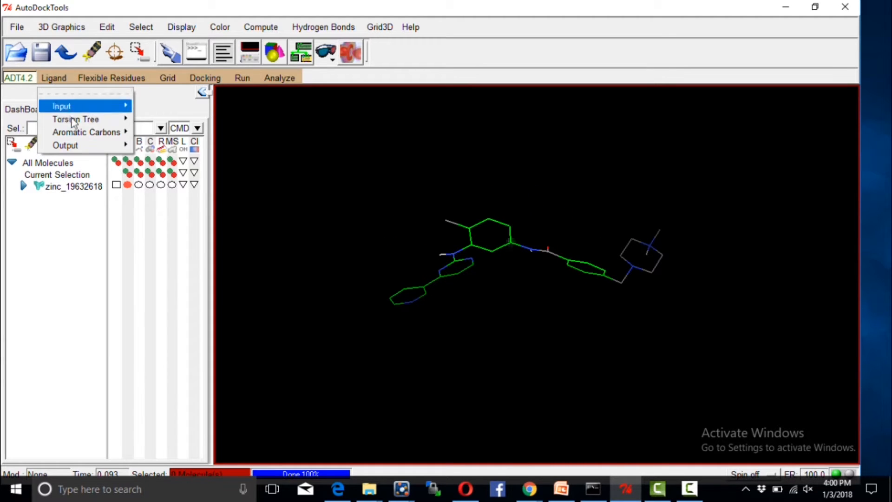
mouse_move(76, 120)
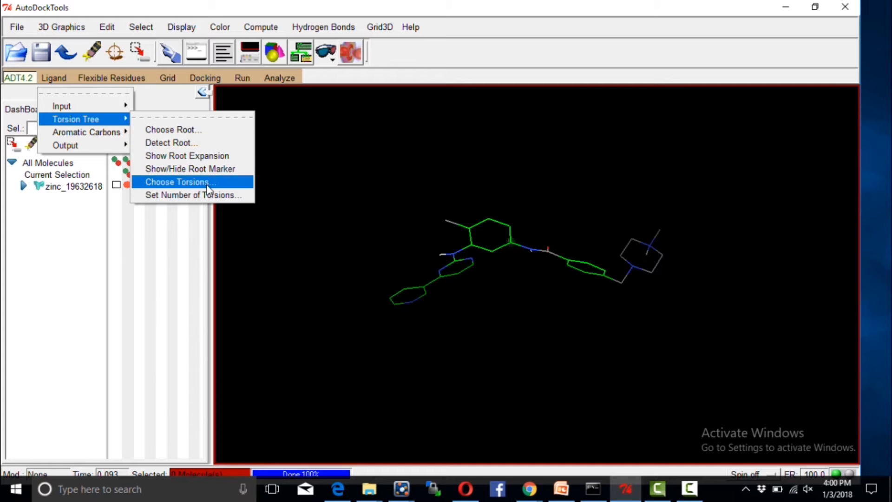
left_click(181, 181)
left_click_drag(486, 288, 489, 157)
left_click_drag(467, 287, 484, 246)
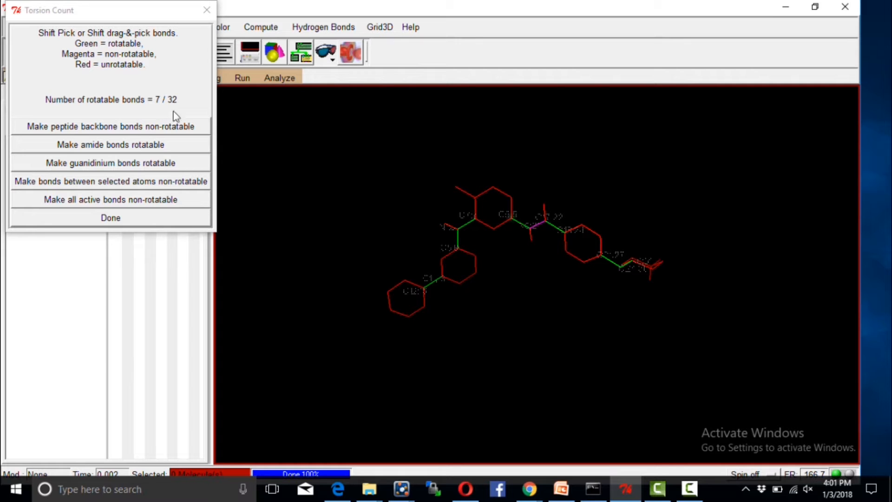
left_click_drag(454, 279, 471, 304)
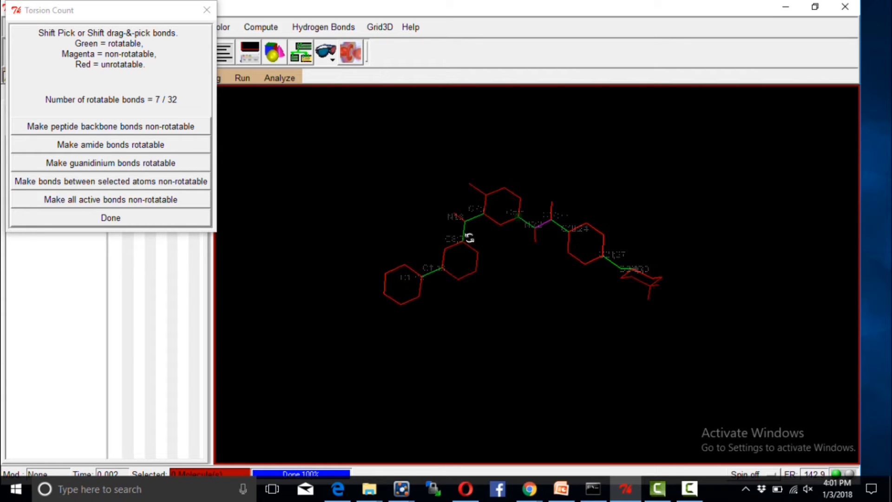
left_click_drag(469, 238, 465, 213)
left_click_drag(501, 312, 492, 276)
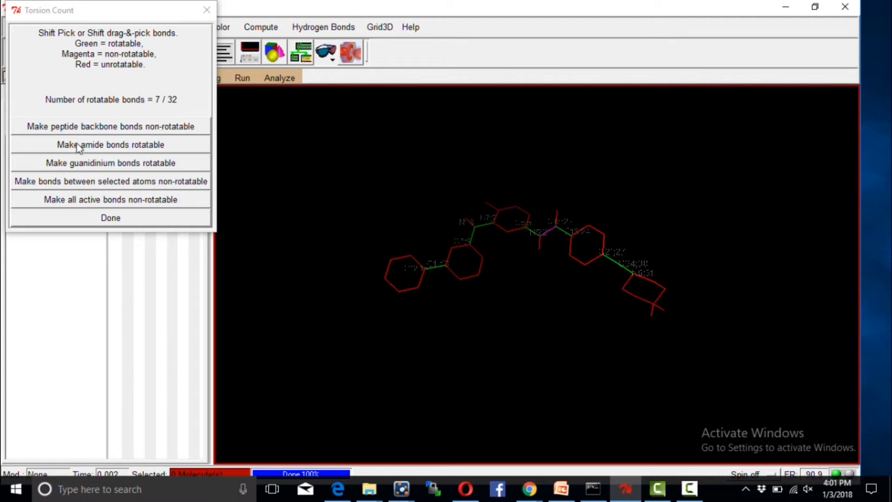
left_click(127, 146)
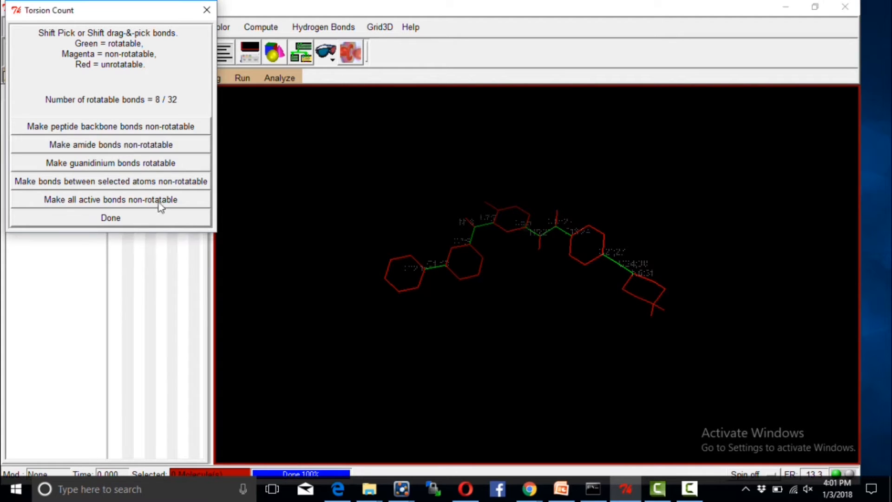
left_click(138, 221)
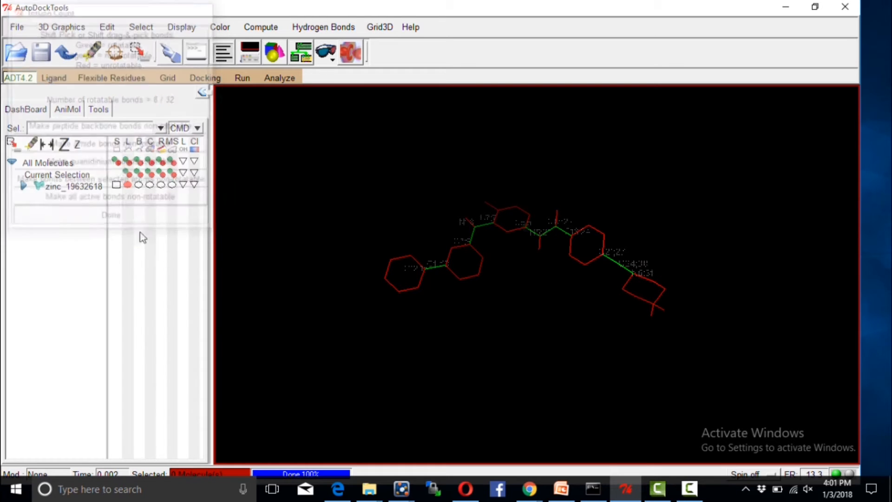
Save the prepared ligand as a PDBQT file named imatinib1 in the default user folder.
left_click(45, 80)
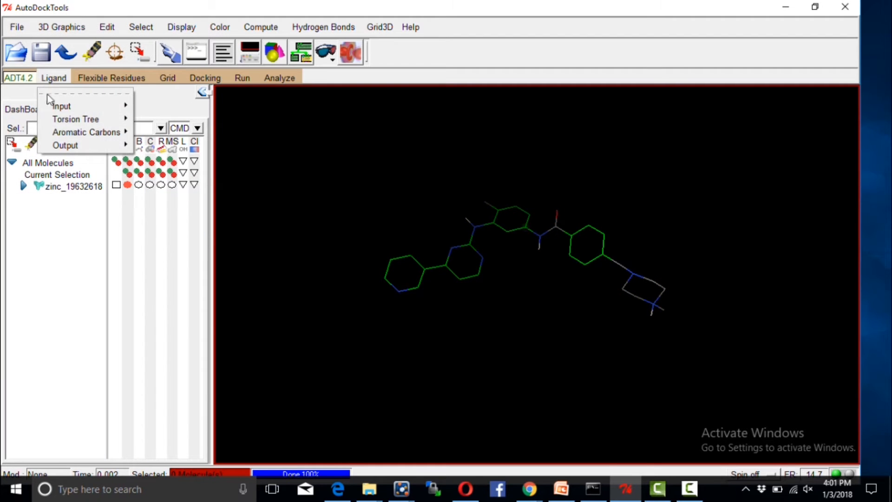
mouse_move(67, 146)
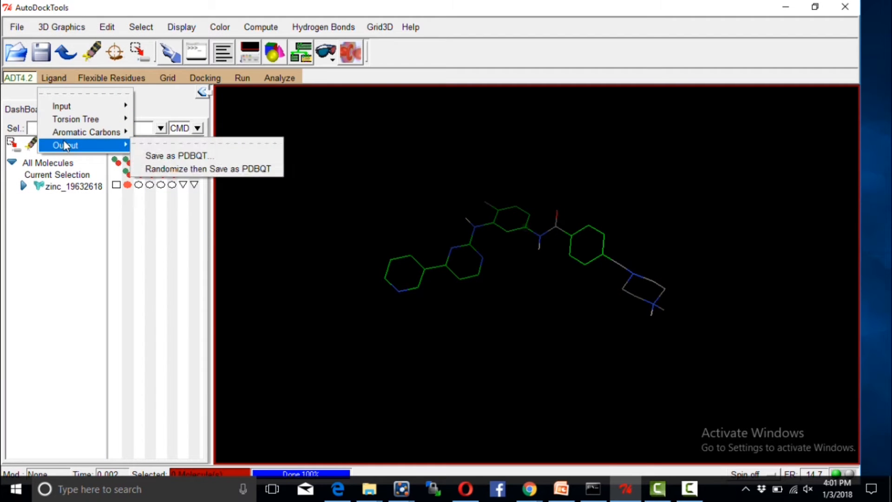
left_click(198, 157)
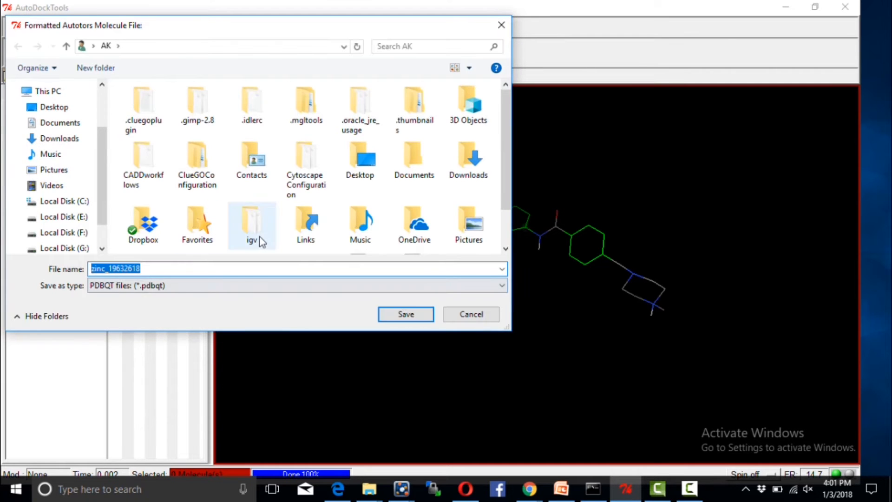
key("BackSpace")
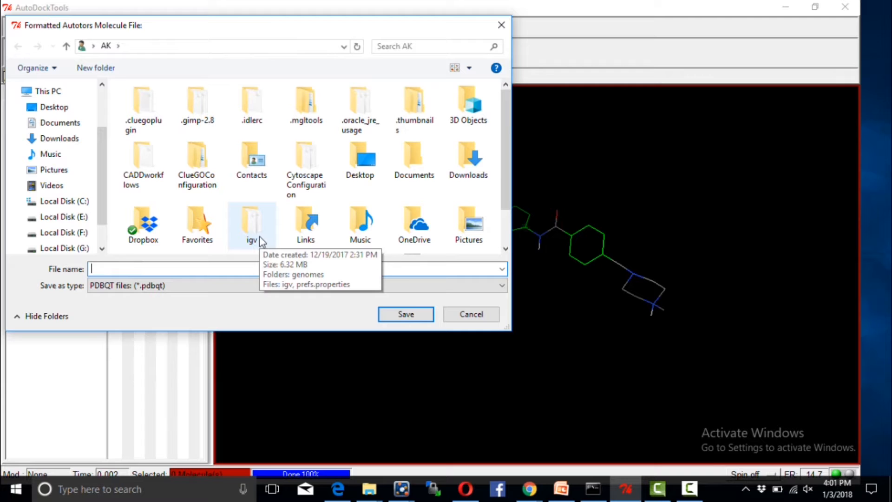
type("imat")
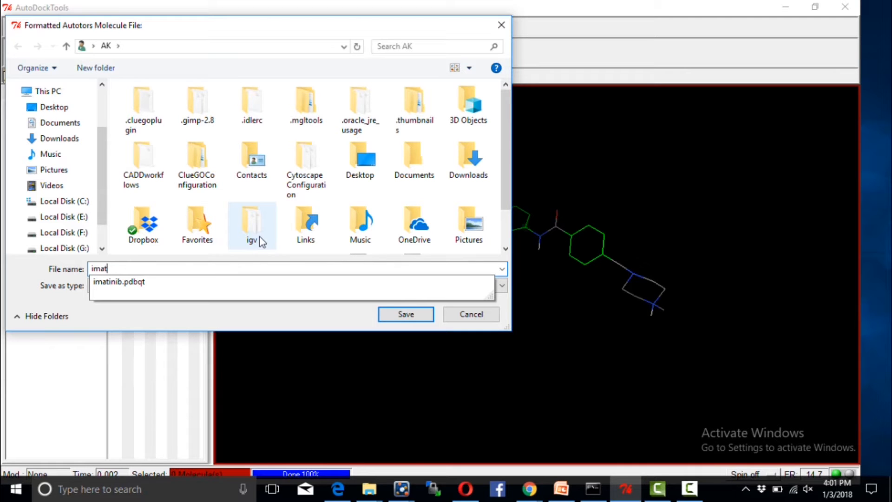
type("inib1")
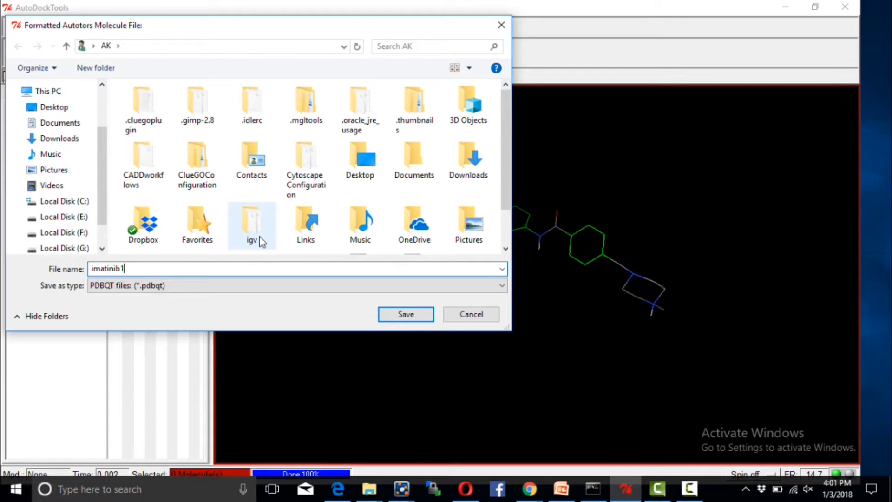
left_click(394, 312)
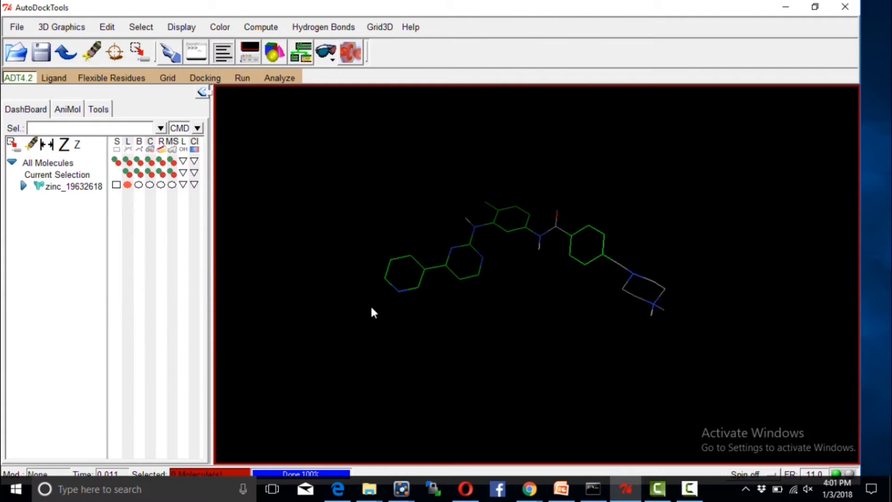
Remove the zinc_19632618 ligand from the viewer and browse to the Demo files folder on the Desktop for a molecule to read.
right_click(81, 186)
left_click(127, 259)
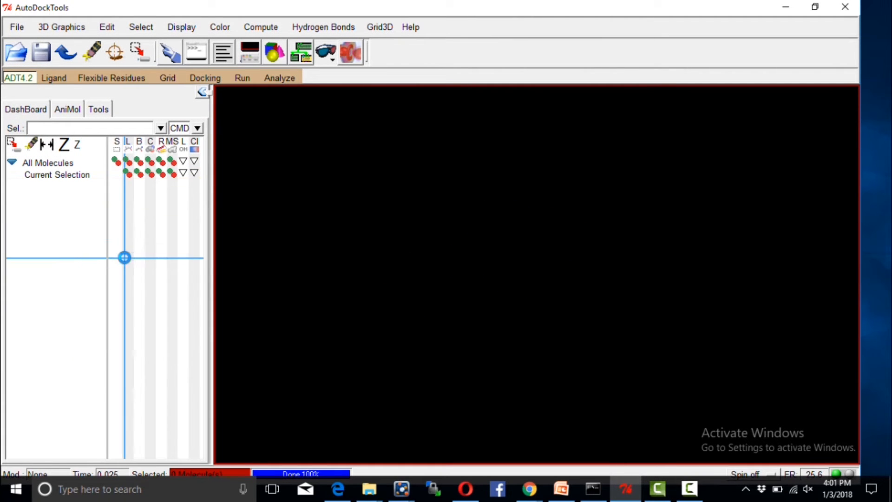
left_click(18, 27)
left_click(25, 55)
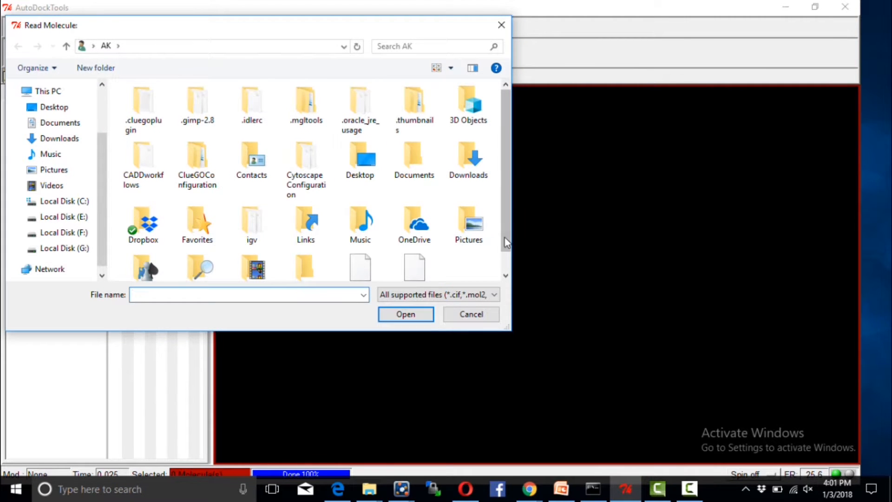
left_click_drag(505, 242, 505, 280)
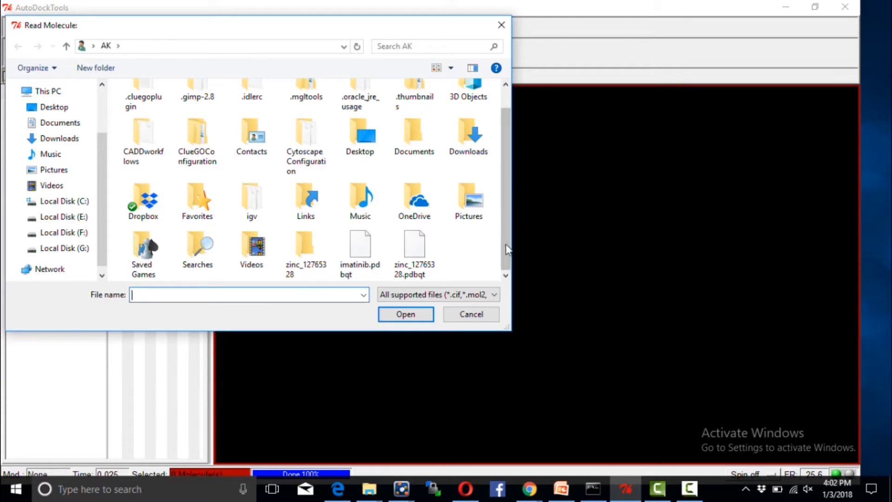
left_click(80, 201)
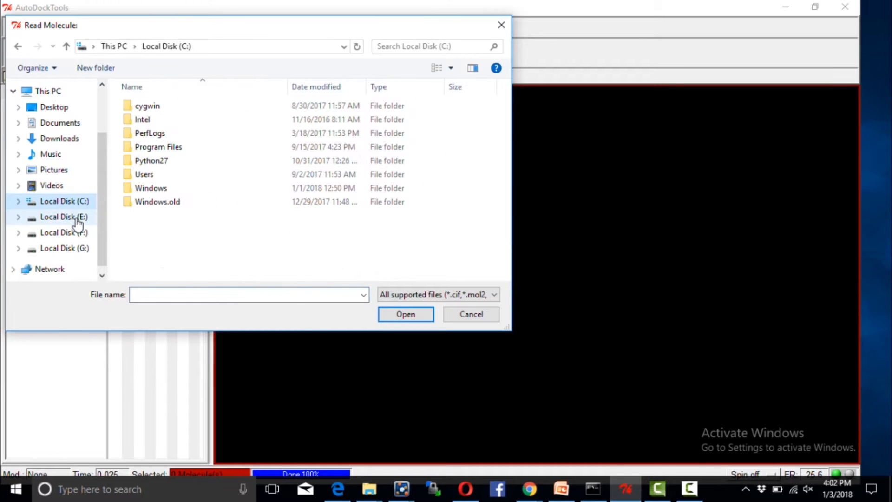
left_click(77, 139)
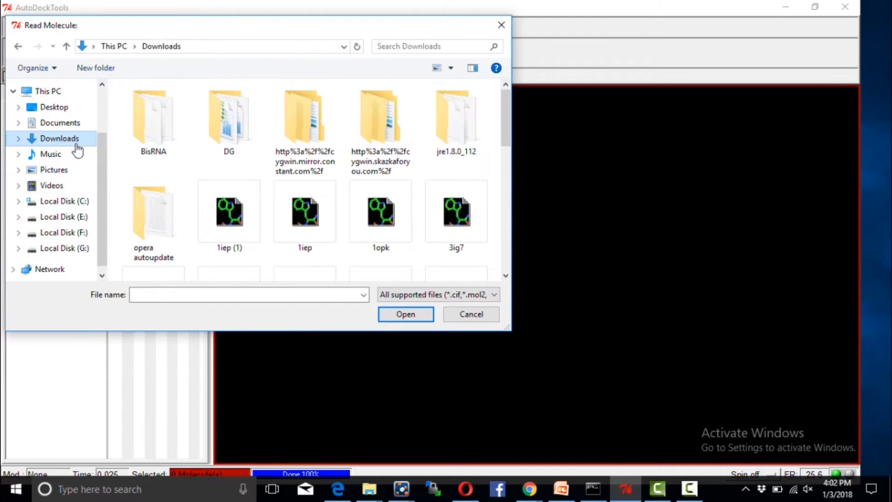
left_click(63, 123)
left_click(60, 109)
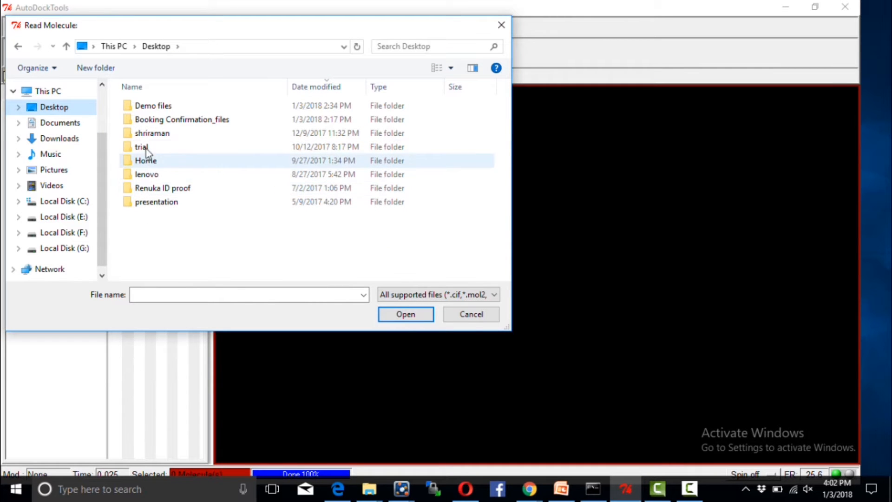
left_click(154, 106)
double_click(153, 106)
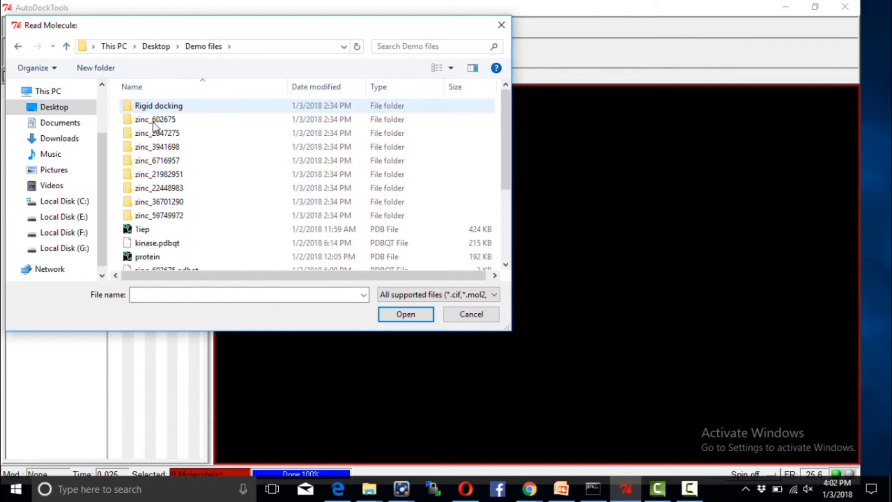
Load the kinase PDB file from the Rigid docking folder inside Demo files.
scroll(222, 244, "down", 1)
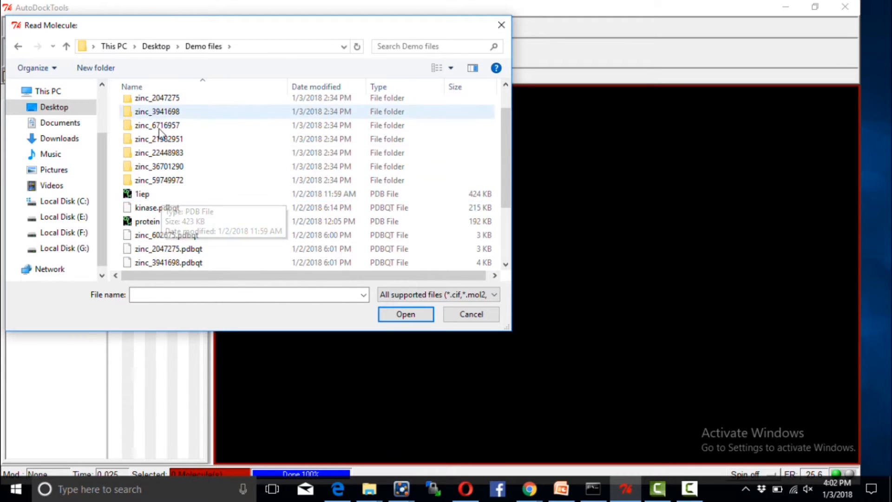
scroll(158, 135, "up", 1)
left_click(166, 108)
double_click(166, 108)
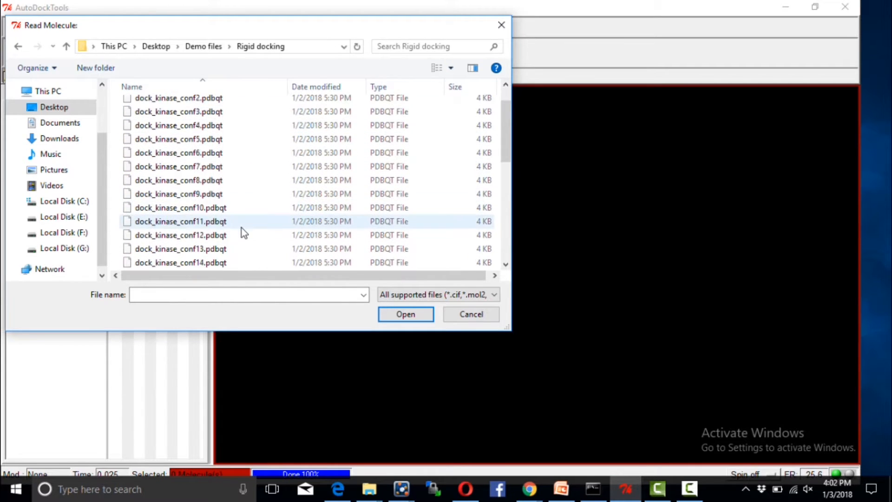
scroll(239, 228, "down", 6)
left_click(236, 234)
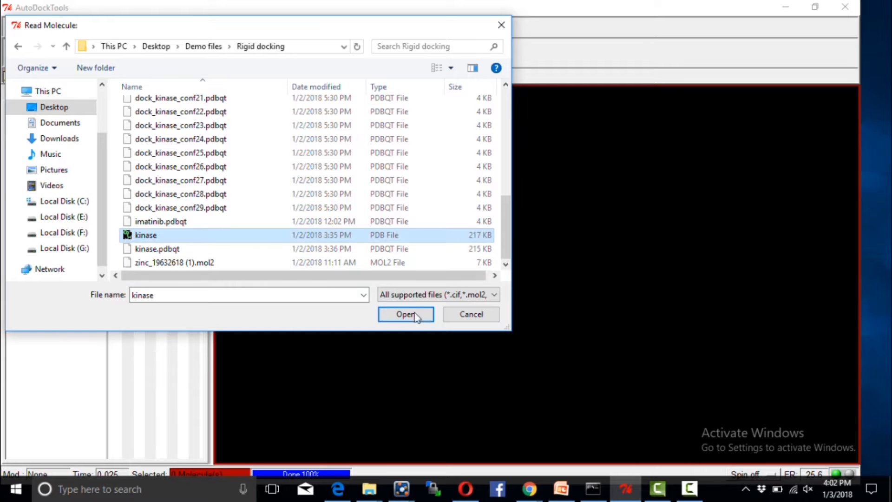
left_click(405, 314)
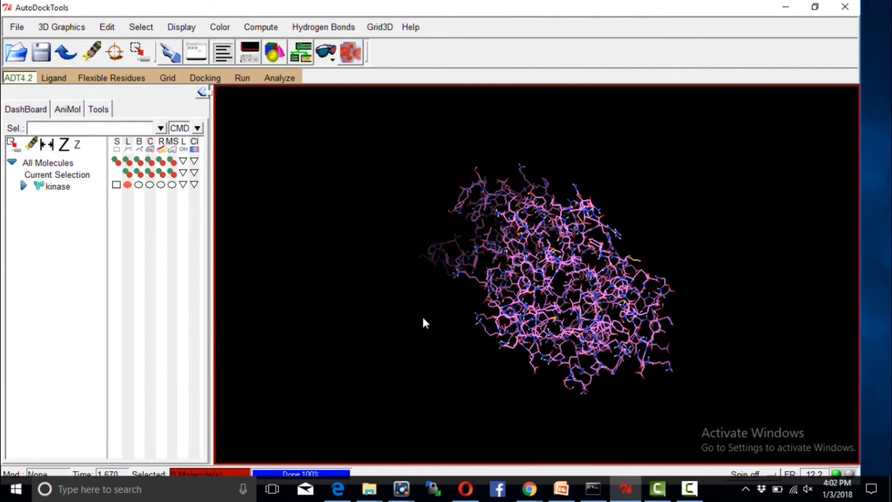
Display the kinase molecule as ribbons and hide its line representation.
left_click_drag(505, 278, 522, 291)
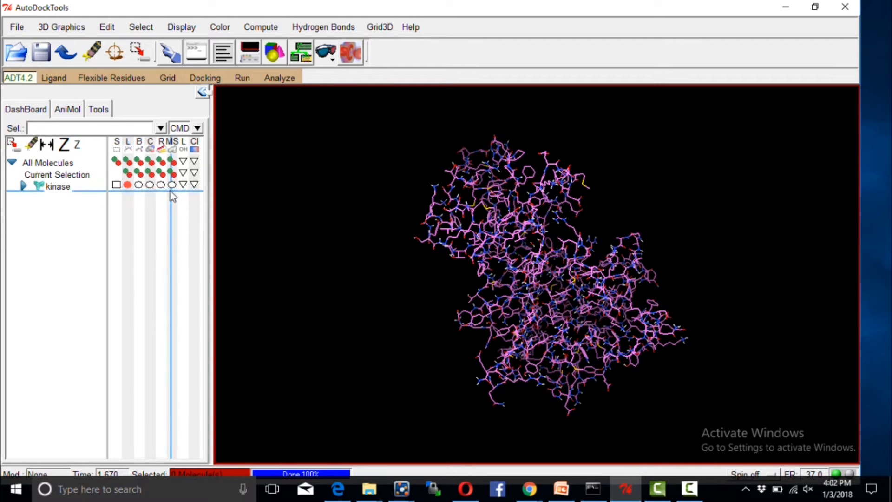
left_click(161, 185)
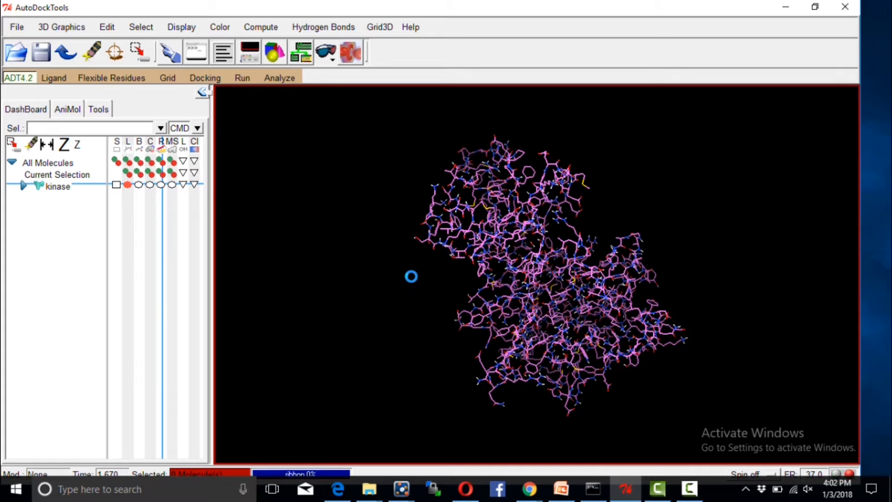
left_click_drag(449, 282, 528, 208)
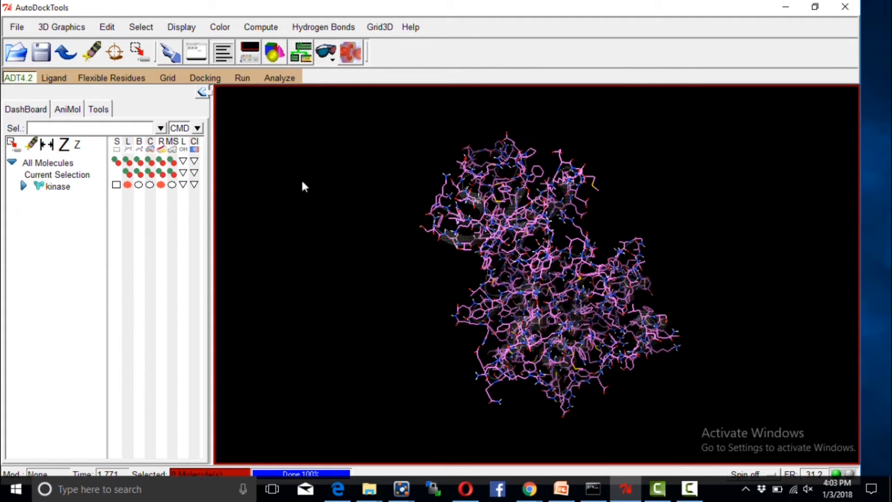
left_click(127, 185)
left_click_drag(528, 321, 602, 279)
left_click_drag(565, 236, 588, 213)
left_click_drag(585, 226, 484, 181)
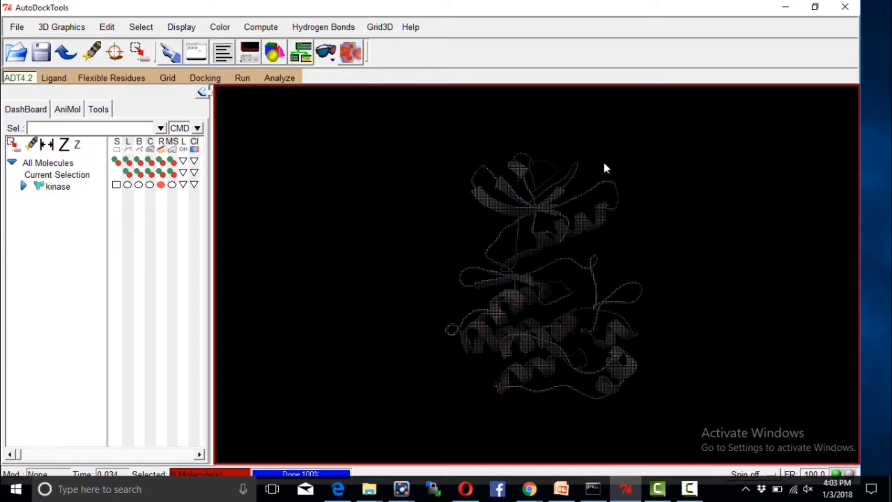
left_click_drag(492, 296, 515, 349)
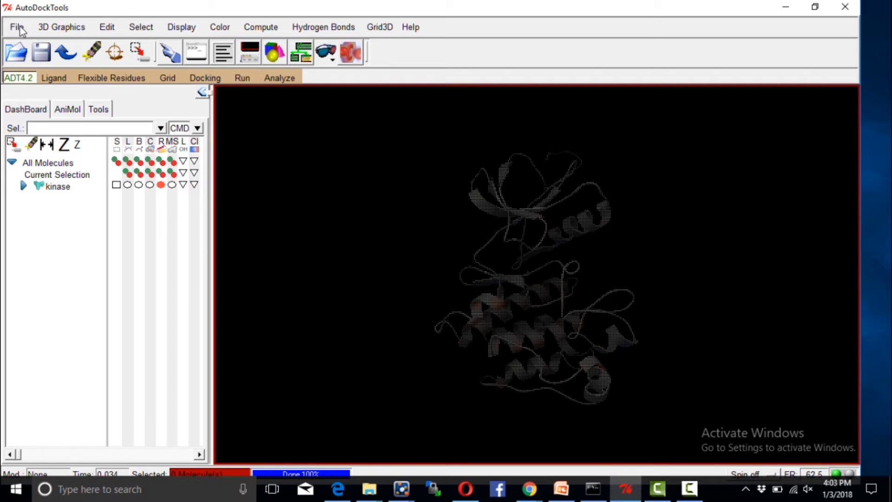
Add polar hydrogens only to the kinase, using the noBondOrder method and renumbering atoms to include the new hydrogens.
left_click(108, 28)
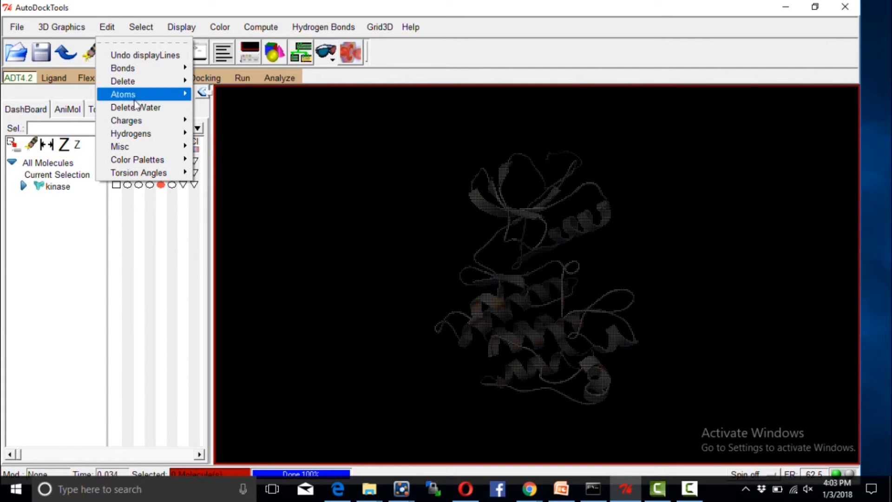
mouse_move(136, 134)
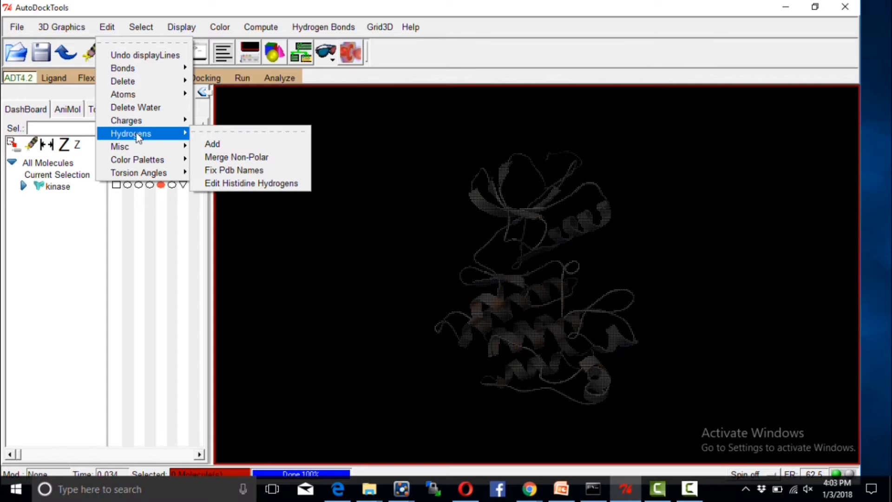
left_click(210, 144)
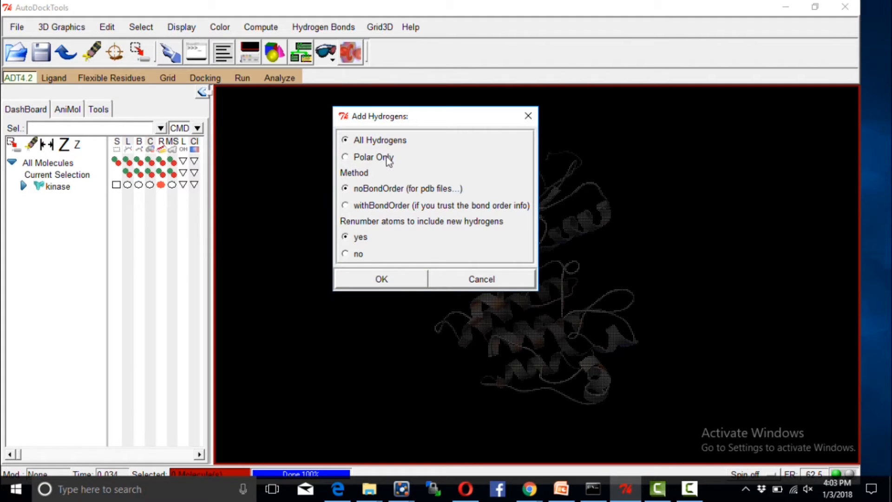
left_click(403, 282)
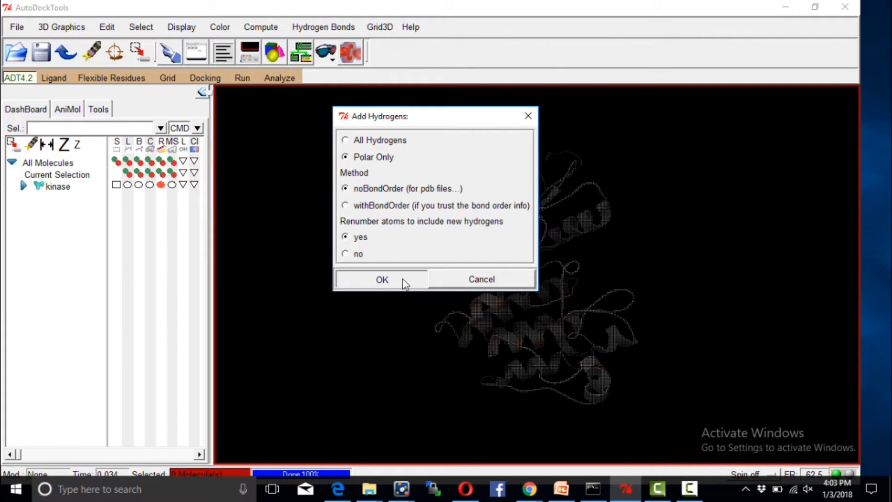
Assign AD4 atom types to the kinase.
left_click(107, 27)
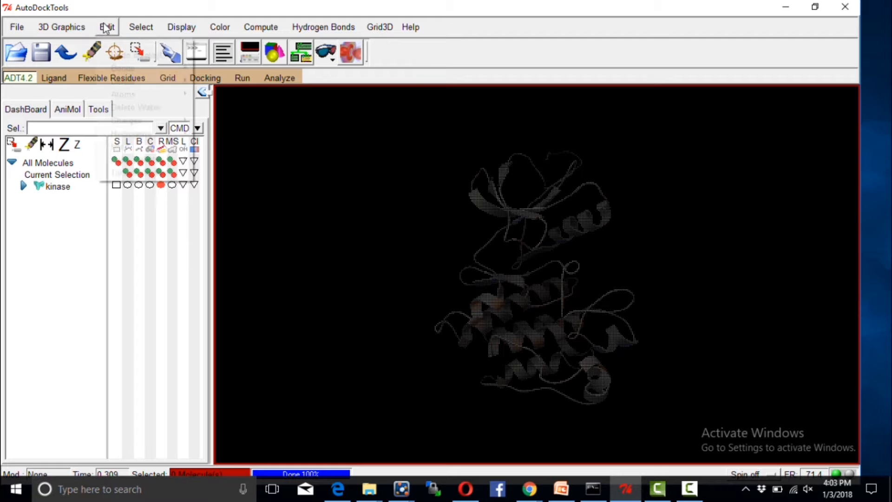
mouse_move(125, 94)
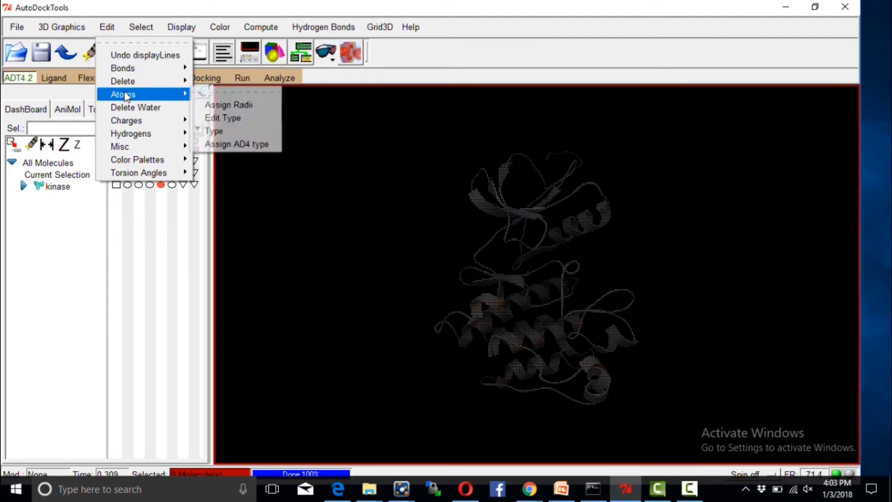
left_click(235, 145)
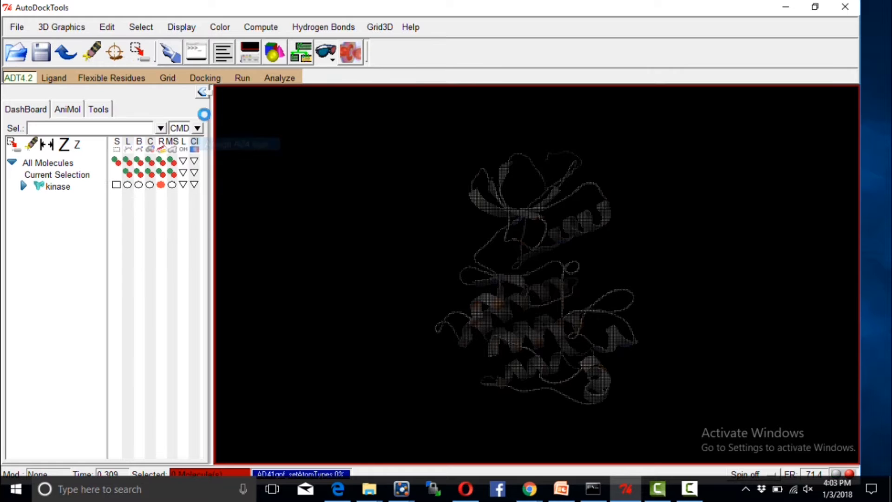
Add Kollman charges to the kinase and accept the charge notice.
left_click(111, 29)
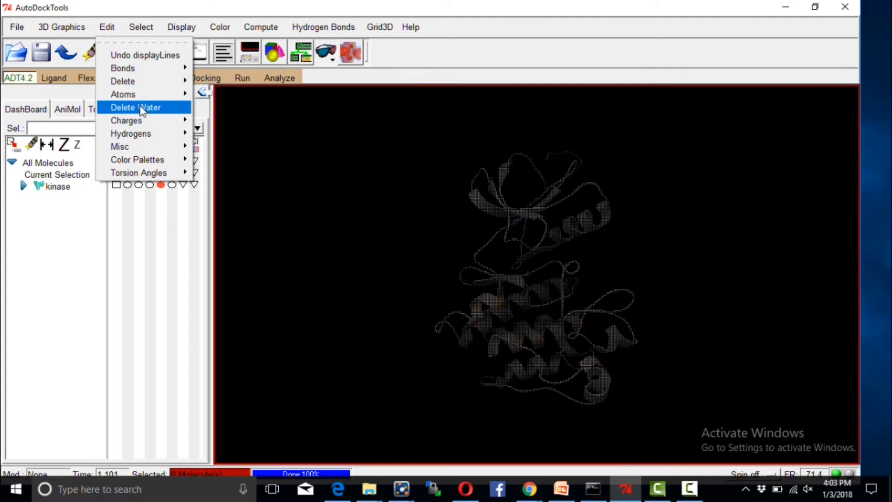
mouse_move(140, 123)
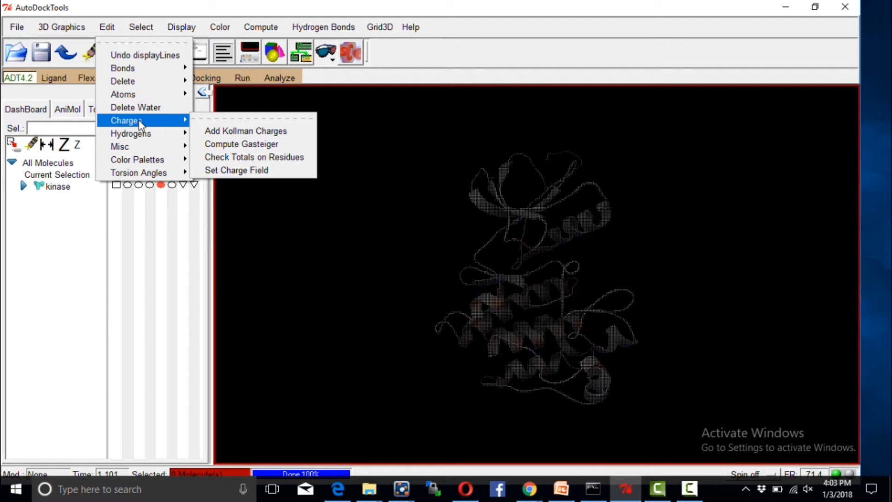
left_click(225, 131)
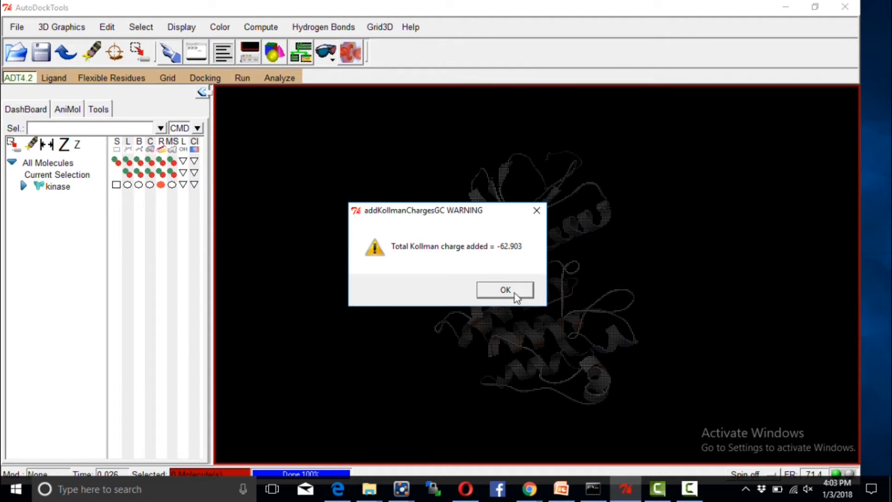
left_click(515, 294)
left_click(515, 294)
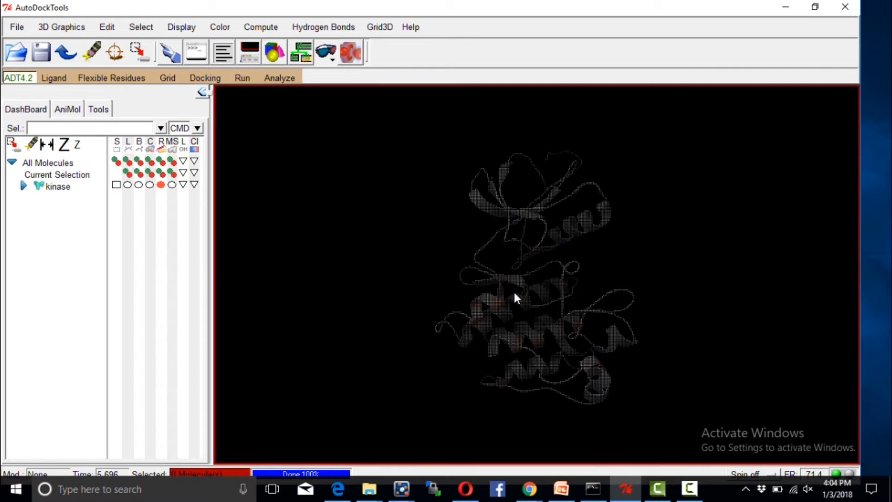
Write the prepared kinase as kinase1.pdbqt in the default user folder and remove the molecule from the viewer.
left_click_drag(536, 302, 529, 262)
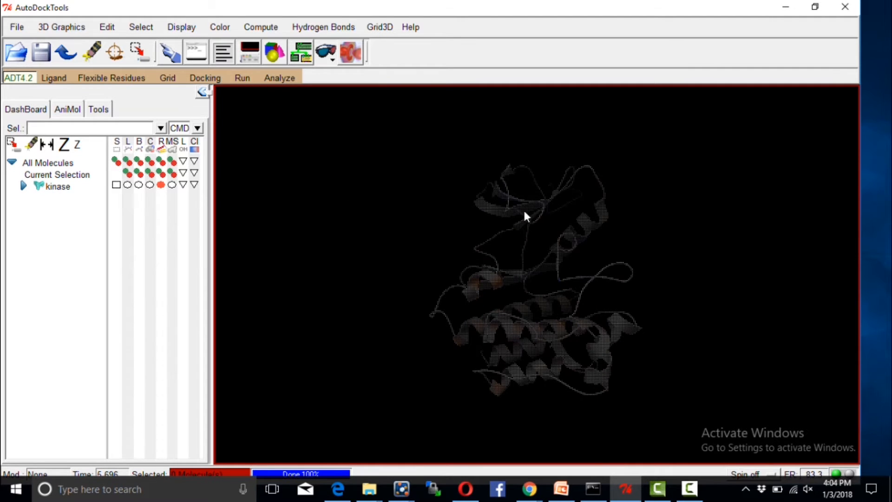
left_click_drag(523, 209, 529, 282)
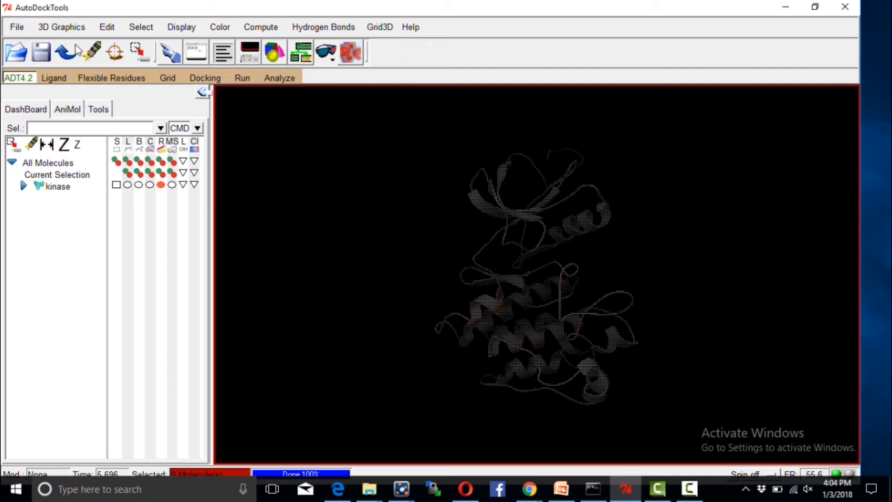
left_click(14, 23)
mouse_move(46, 107)
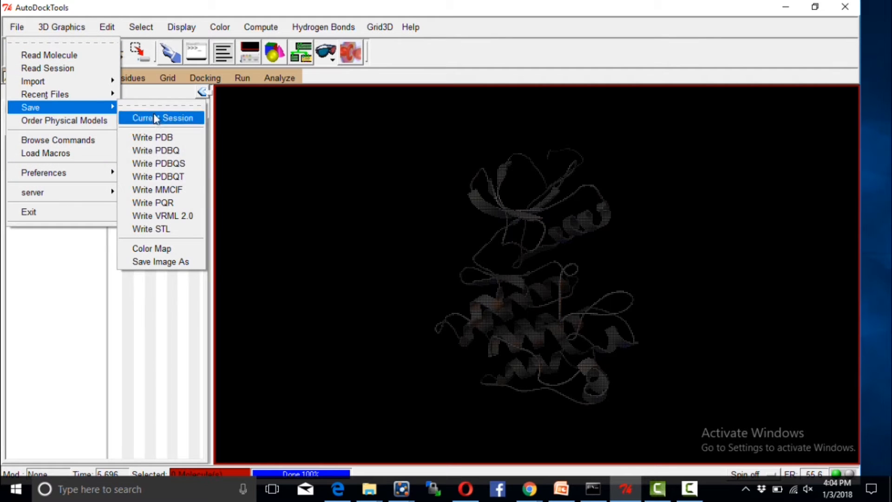
left_click(171, 176)
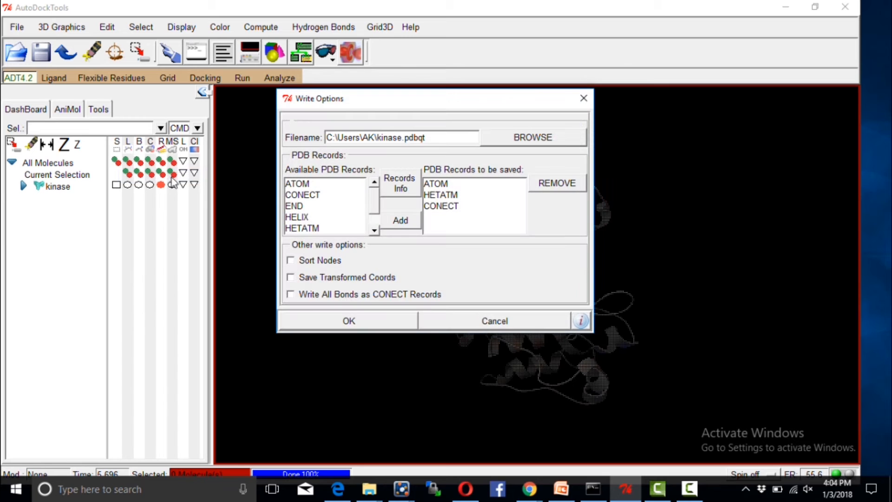
left_click(402, 137)
type("1")
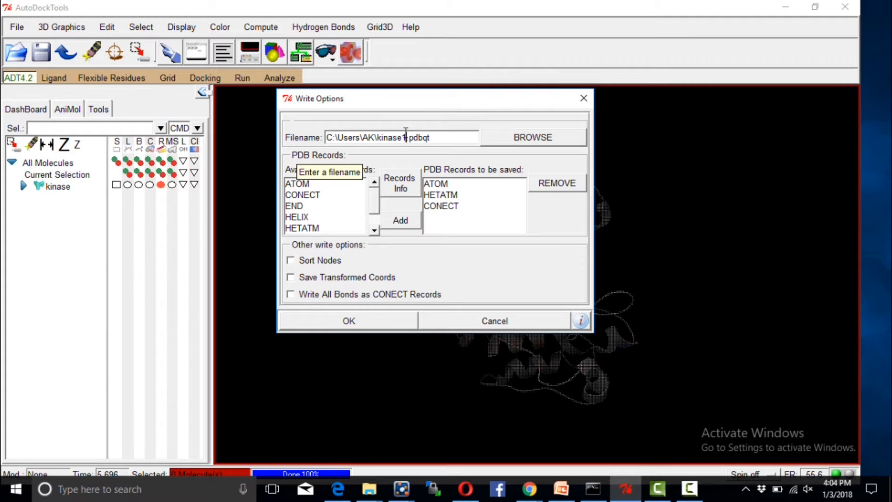
left_click(357, 325)
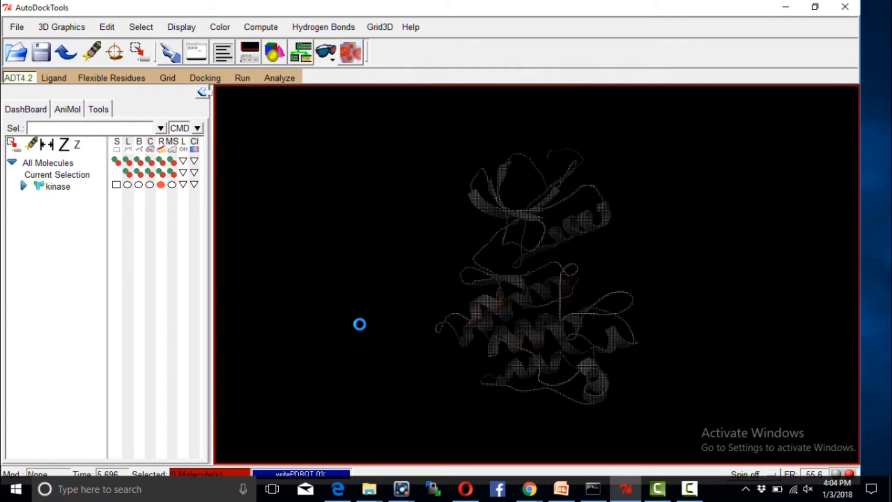
left_click_drag(488, 296, 525, 283)
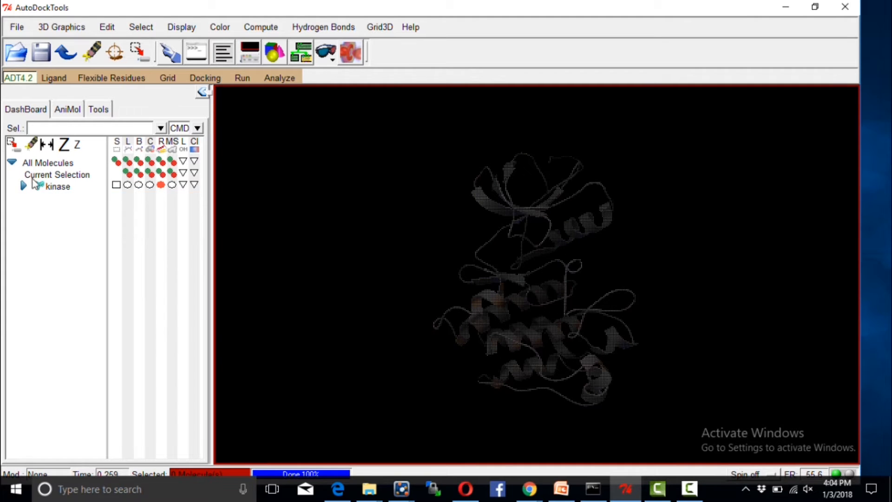
right_click(51, 186)
left_click(88, 263)
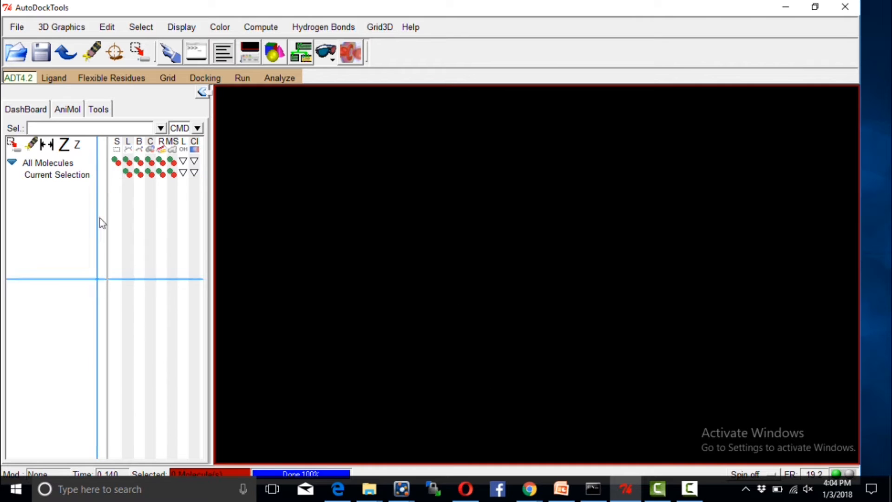
Open kinase.pdbqt from Desktop > Demo files > Rigid docking as the grid macromolecule.
left_click(168, 79)
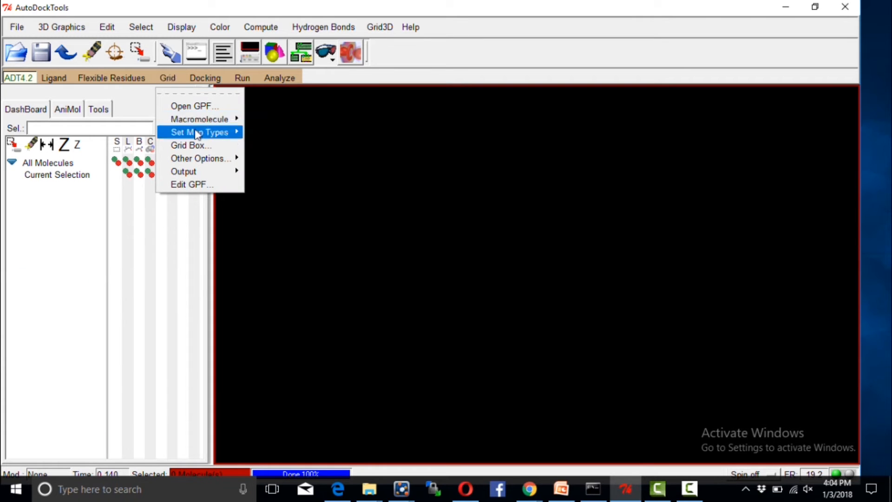
mouse_move(193, 120)
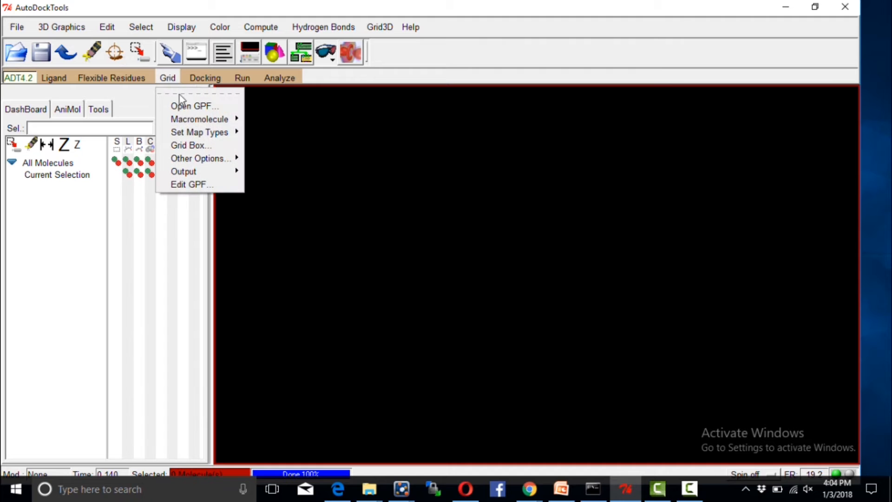
left_click(254, 131)
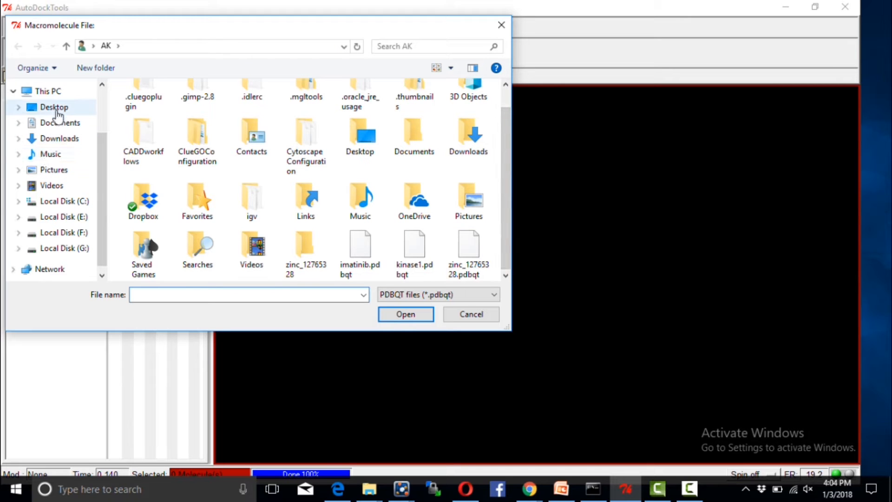
scroll(59, 144, "up", 1)
left_click(54, 148)
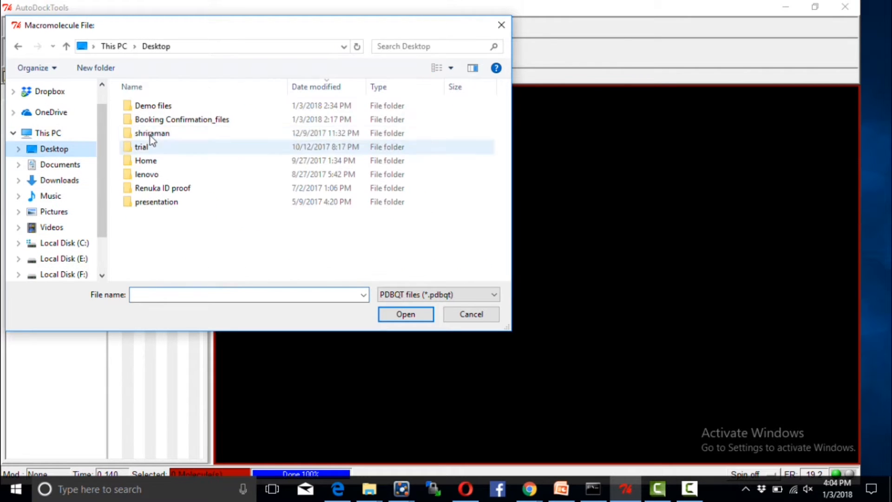
double_click(147, 105)
double_click(150, 106)
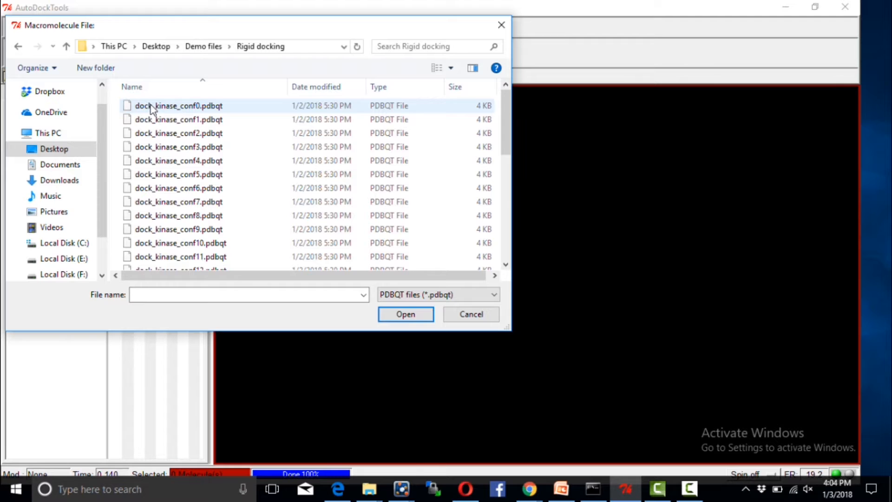
scroll(200, 190, "down", 6)
left_click(183, 266)
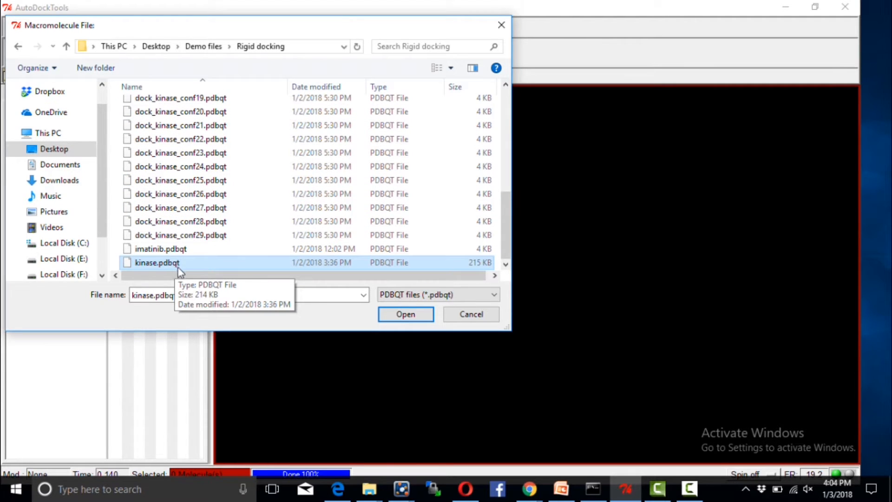
left_click(406, 315)
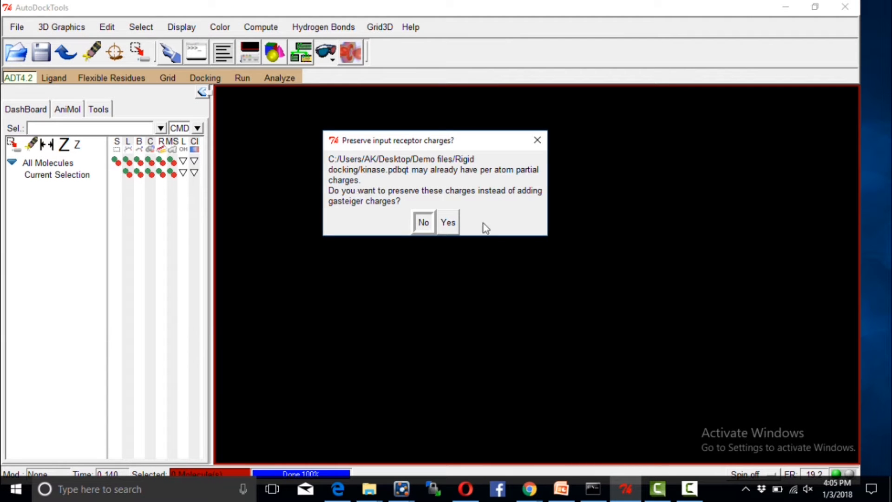
Preserve the kinase's input charges instead of adding Gasteiger charges and finish loading the receptor.
left_click(453, 228)
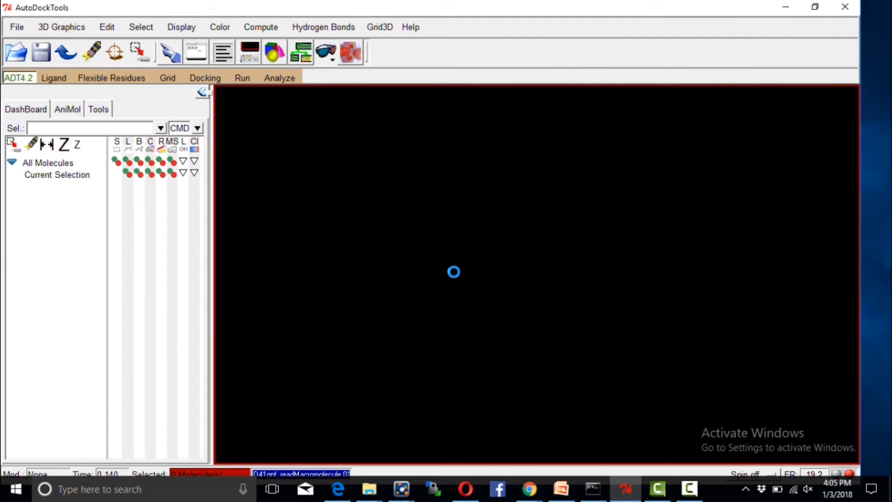
left_click(549, 294)
left_click_drag(542, 286, 529, 272)
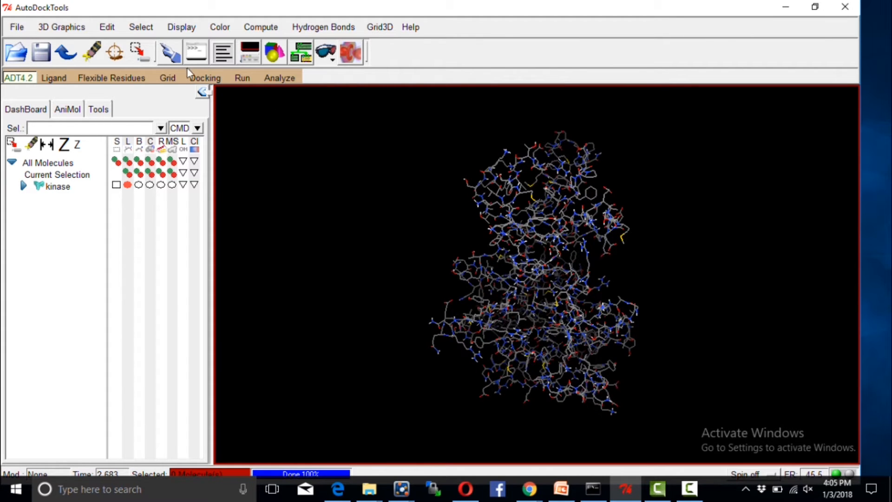
Set the grid map types by opening imatinib.pdbqt from the default user folder as the ligand.
left_click(168, 77)
mouse_move(194, 132)
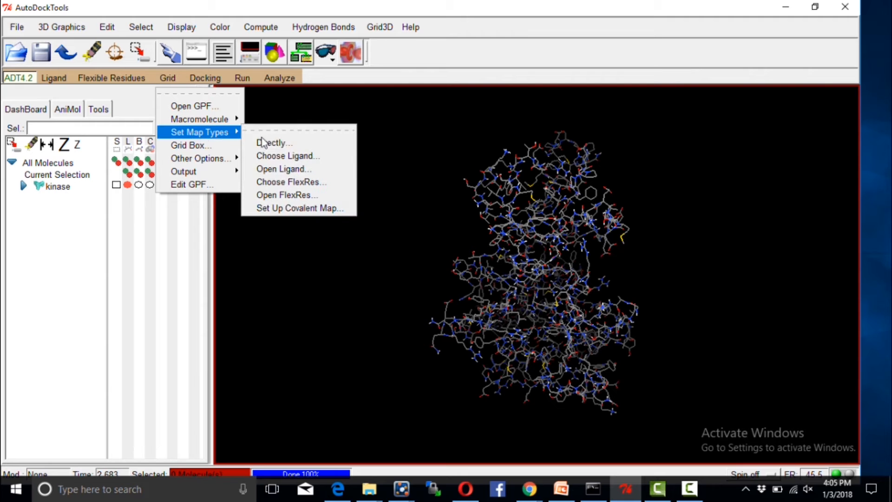
left_click(289, 170)
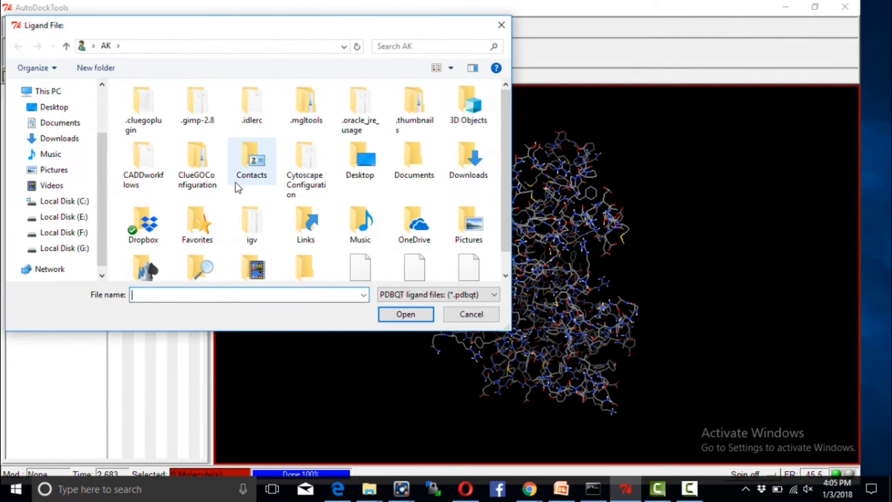
scroll(239, 190, "down", 1)
left_click(372, 255)
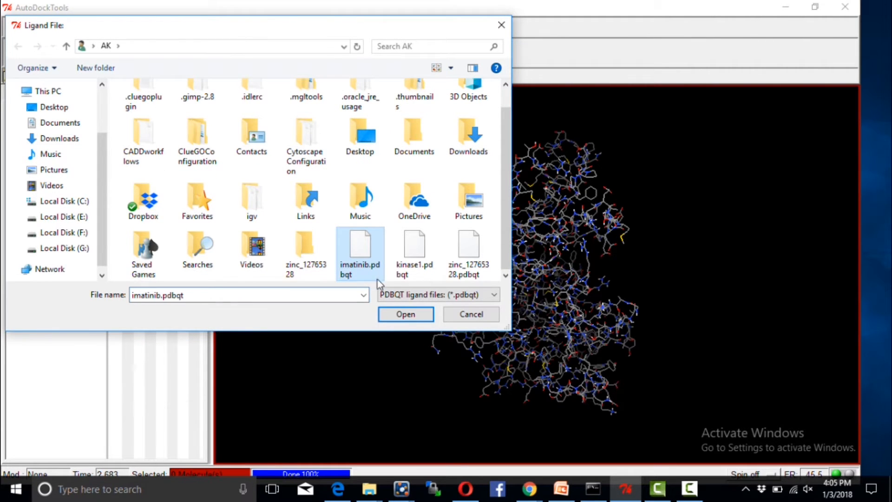
left_click(406, 314)
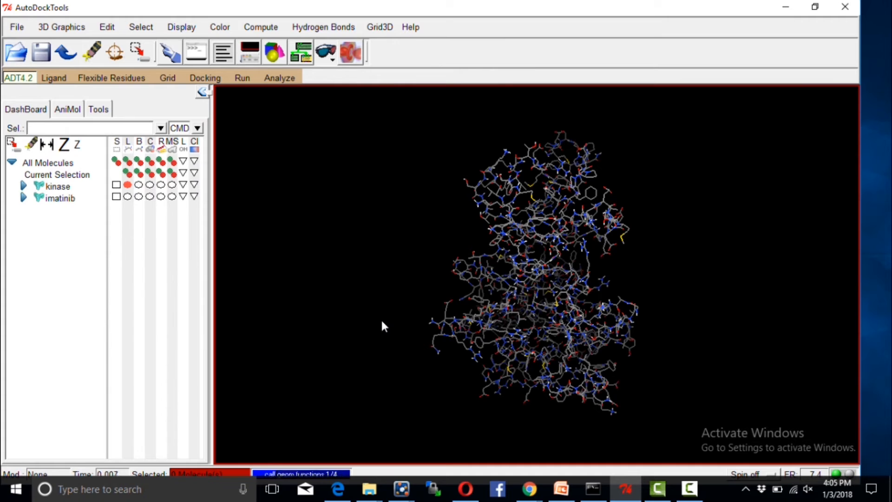
Show the grid box around the kinase and center it on the macromolecule.
left_click(173, 81)
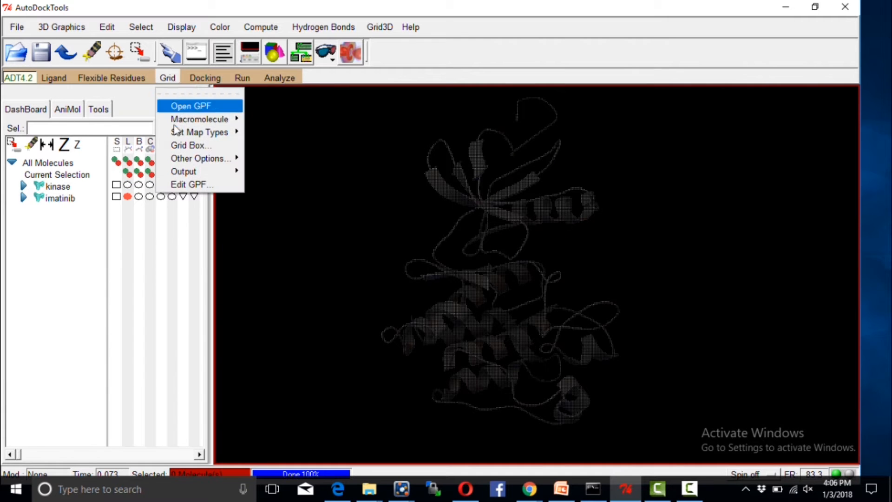
left_click(177, 147)
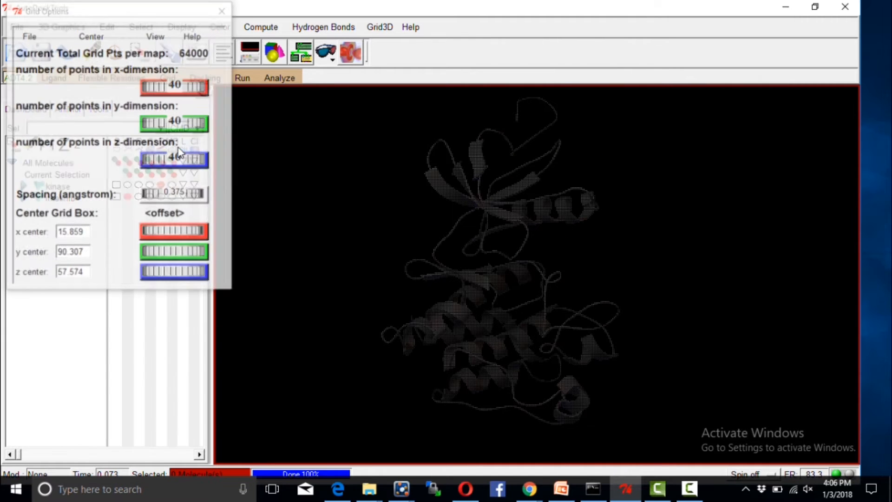
left_click_drag(105, 16, 147, 64)
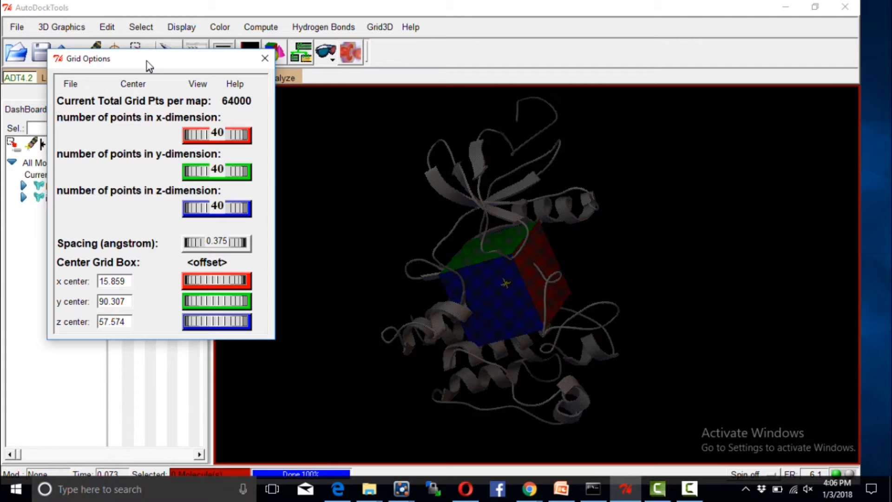
mouse_move(447, 269)
left_mouse_down()
mouse_move(442, 246)
mouse_move(442, 260)
left_mouse_up()
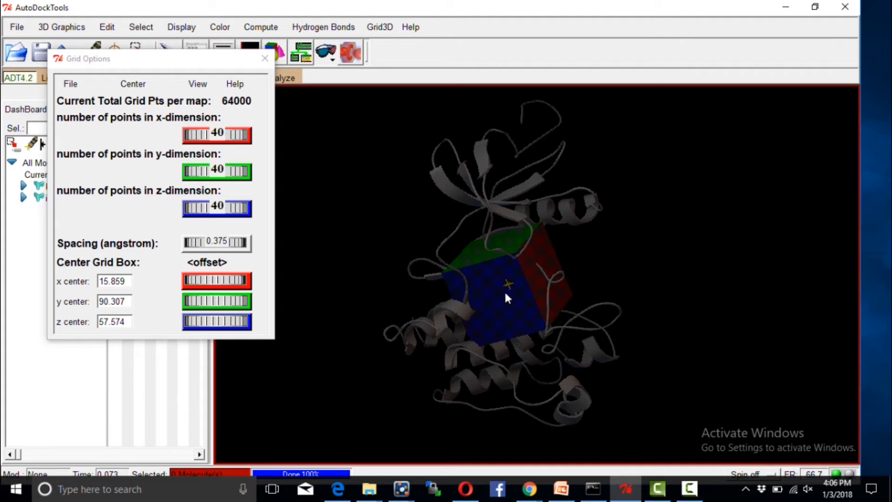
left_click_drag(187, 63, 188, 64)
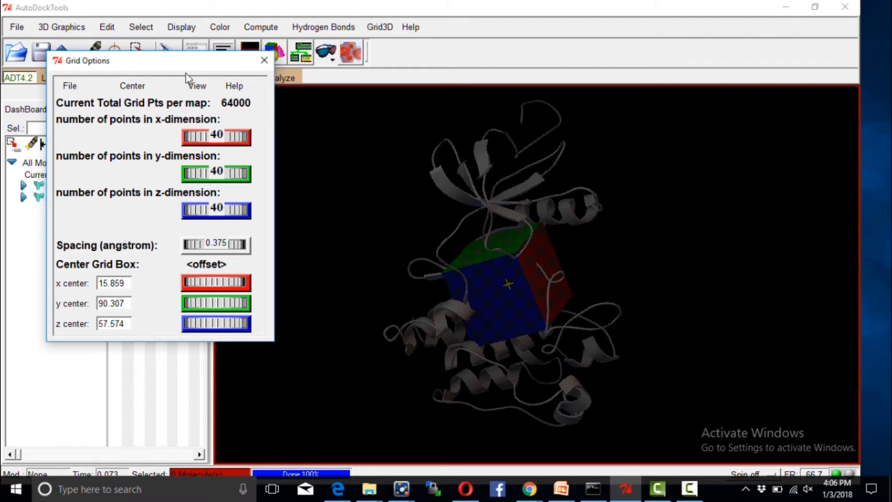
left_click(513, 302)
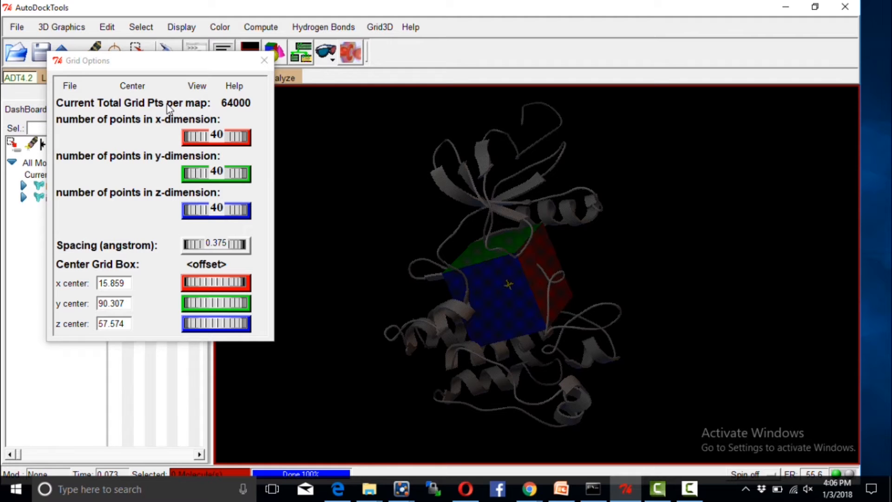
left_click(131, 87)
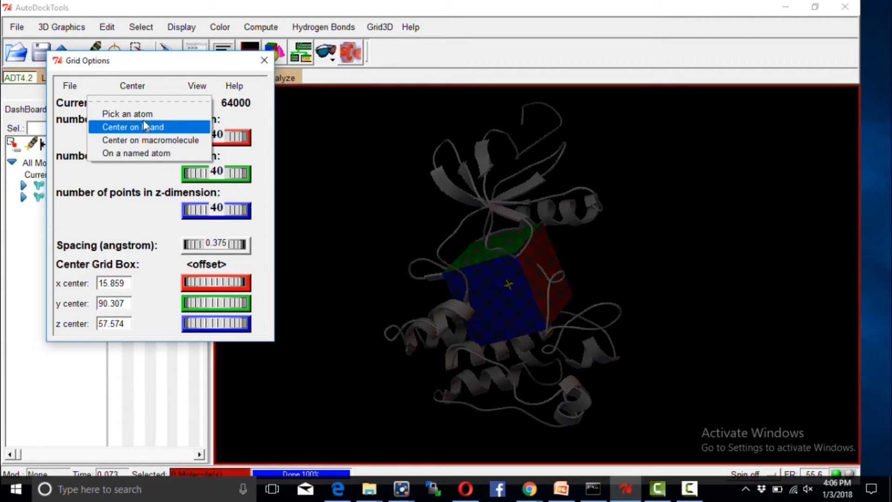
left_click(138, 140)
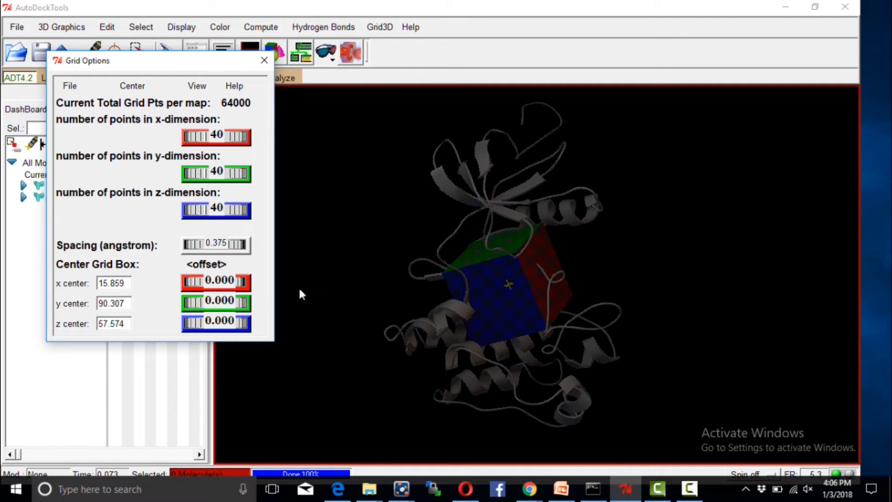
Offset the grid box center to 0.139 in x, 5.278 in y and 3.611 in z.
left_click_drag(217, 283, 263, 329)
left_click_drag(214, 302, 215, 325)
left_click_drag(242, 331, 228, 318)
Set the grid box points to 70 in x, 50 in y and 48 in z.
mouse_move(212, 209)
left_mouse_down()
mouse_move(199, 213)
mouse_move(211, 213)
left_mouse_up()
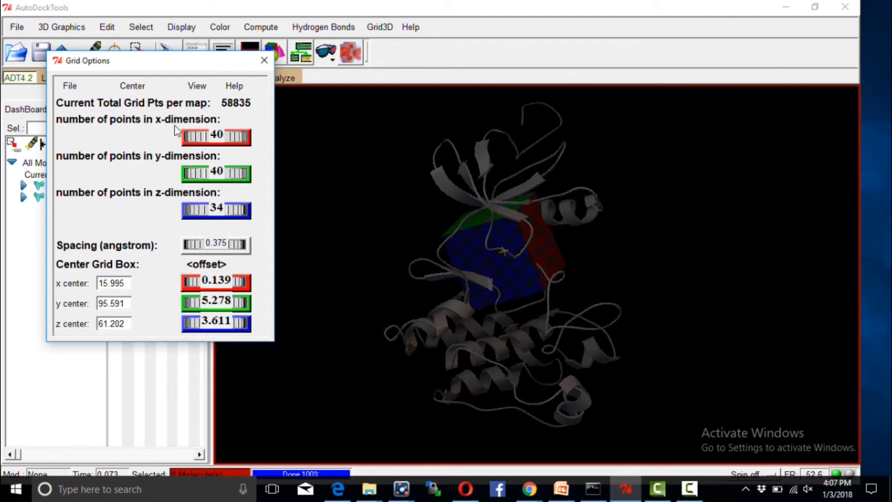
left_click_drag(215, 209, 223, 210)
left_click_drag(220, 172, 227, 173)
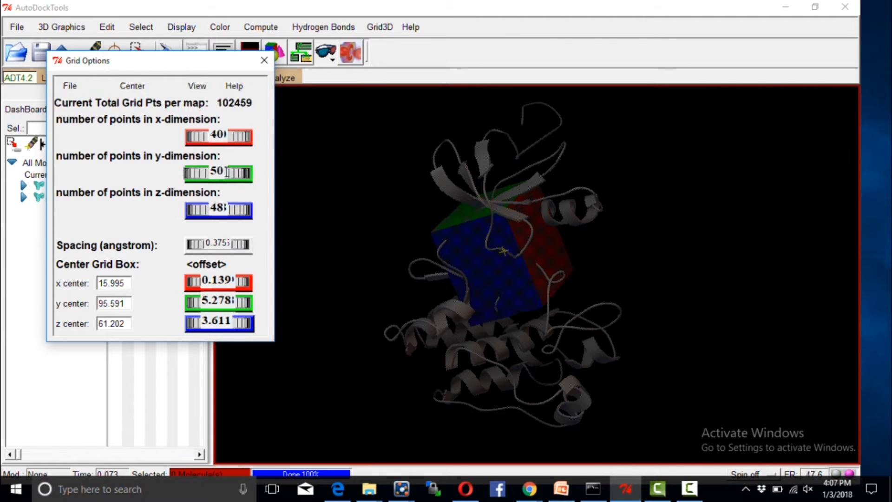
left_click_drag(205, 135, 226, 148)
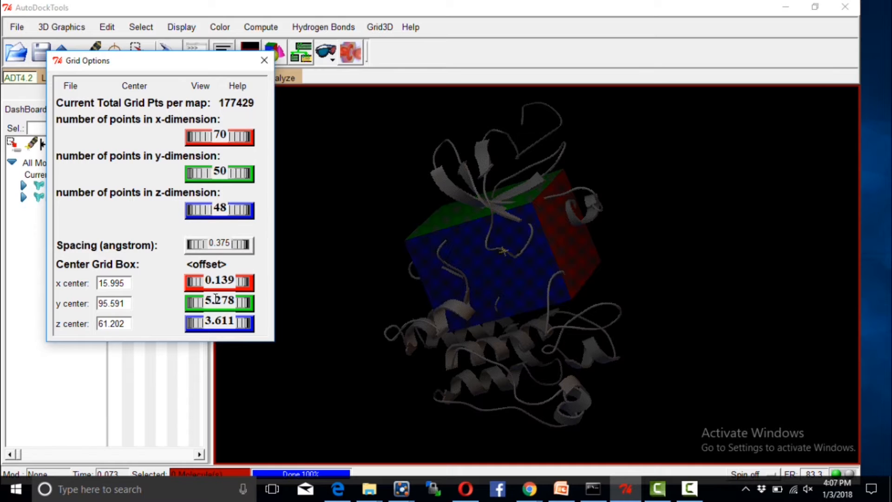
Refine the grid box center offsets to 1.333 in x, 6.389 in y and 2.306 in z.
left_click_drag(218, 322, 236, 324)
mouse_move(490, 309)
left_mouse_down()
mouse_move(412, 305)
mouse_move(446, 311)
mouse_move(495, 249)
mouse_move(593, 232)
mouse_move(484, 312)
mouse_move(583, 288)
mouse_move(432, 307)
mouse_move(636, 284)
mouse_move(613, 265)
mouse_move(590, 281)
mouse_move(647, 239)
left_mouse_up()
left_click_drag(530, 216, 617, 215)
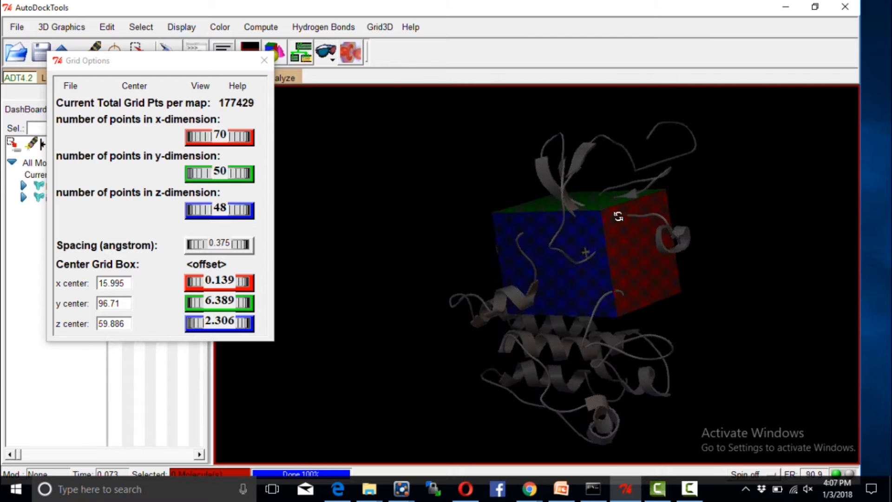
mouse_move(505, 268)
left_mouse_down()
mouse_move(557, 260)
mouse_move(551, 265)
left_mouse_up()
mouse_move(447, 293)
left_mouse_down()
mouse_move(454, 298)
mouse_move(441, 295)
left_mouse_up()
left_click_drag(230, 280, 241, 291)
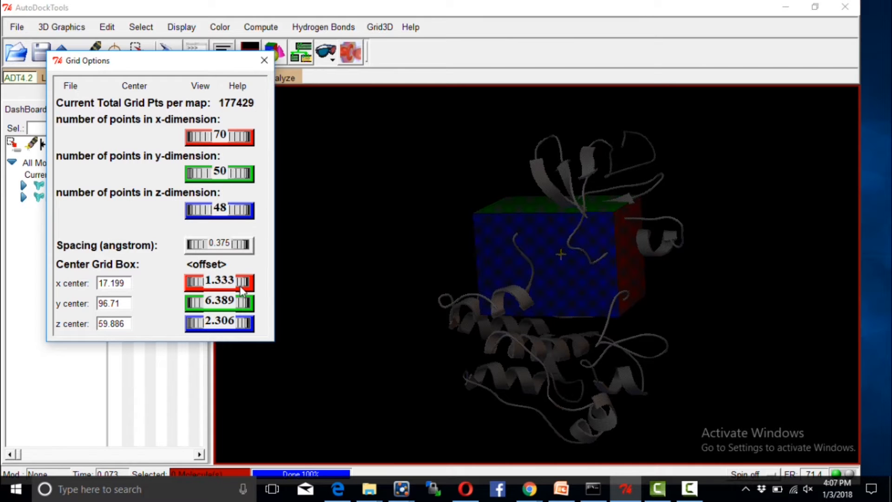
Check the box position around the kinase and close the grid options, saving the current settings.
left_click_drag(610, 333, 576, 228)
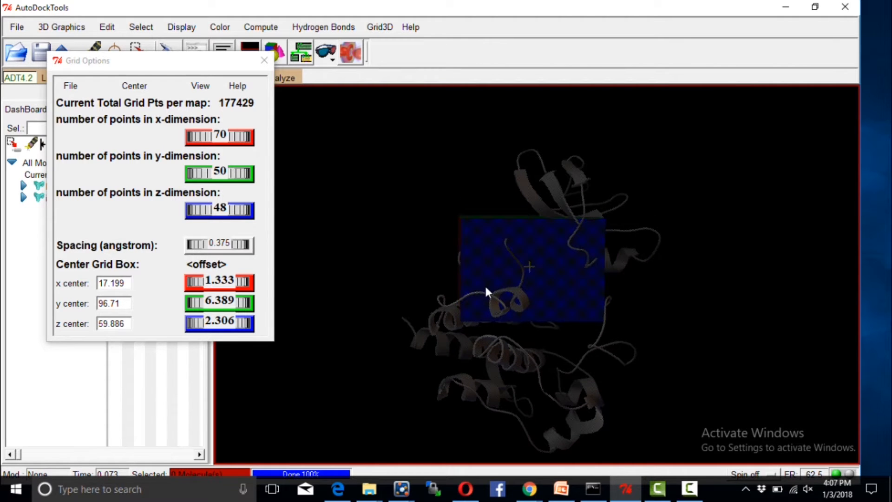
left_click_drag(485, 293, 503, 289)
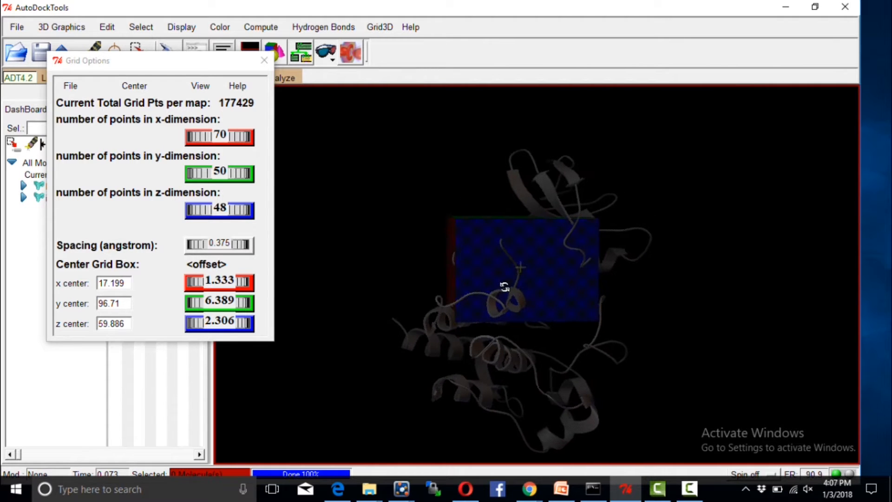
left_click(71, 87)
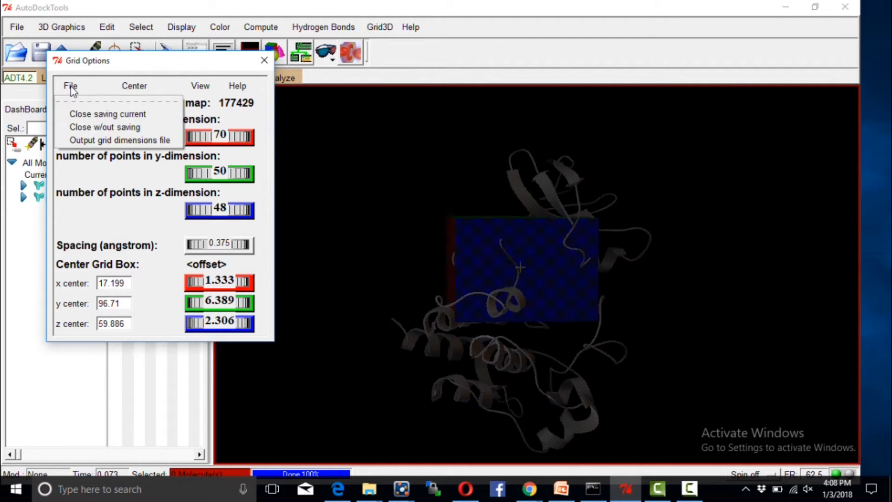
left_click(80, 114)
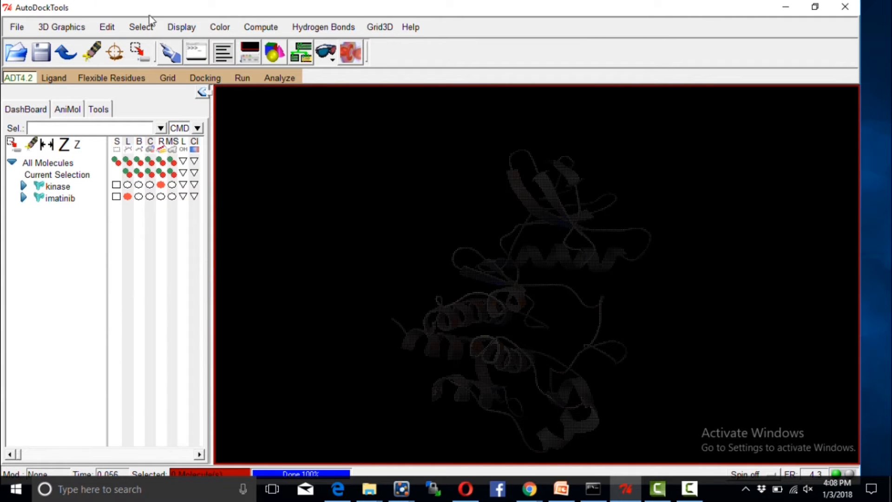
Save the grid parameter file as grid.gpf in the default user folder.
left_click(167, 79)
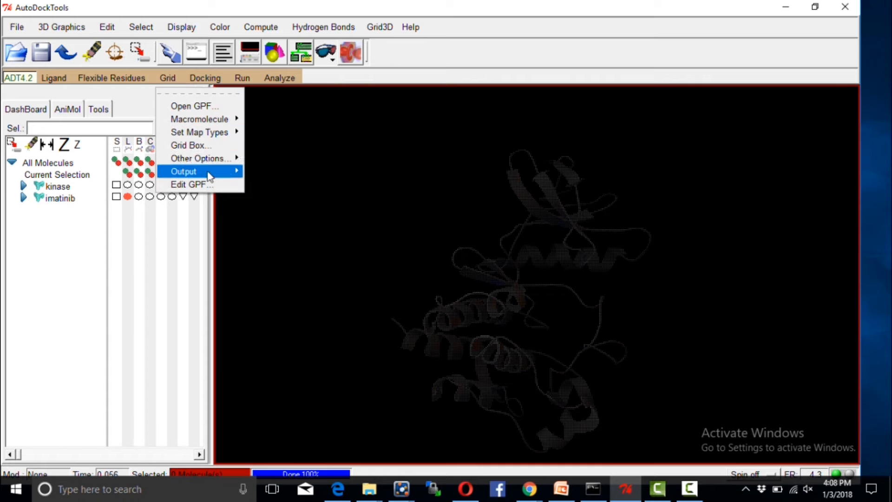
mouse_move(208, 177)
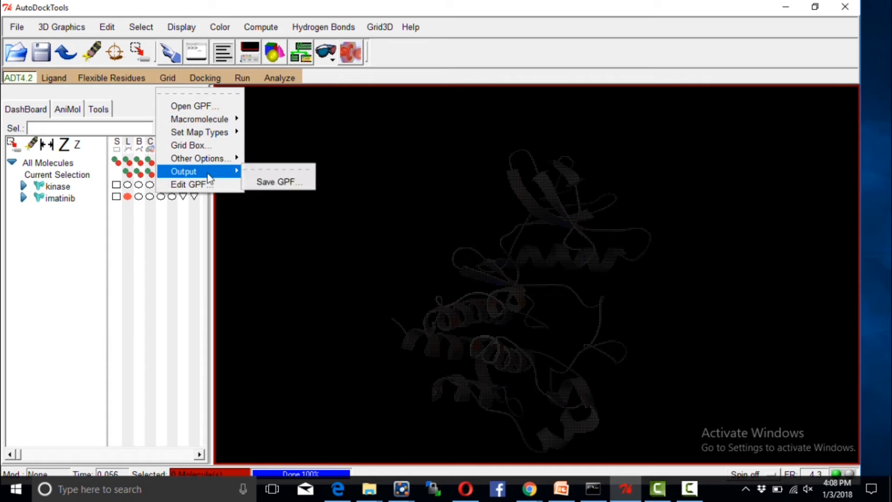
left_click(285, 182)
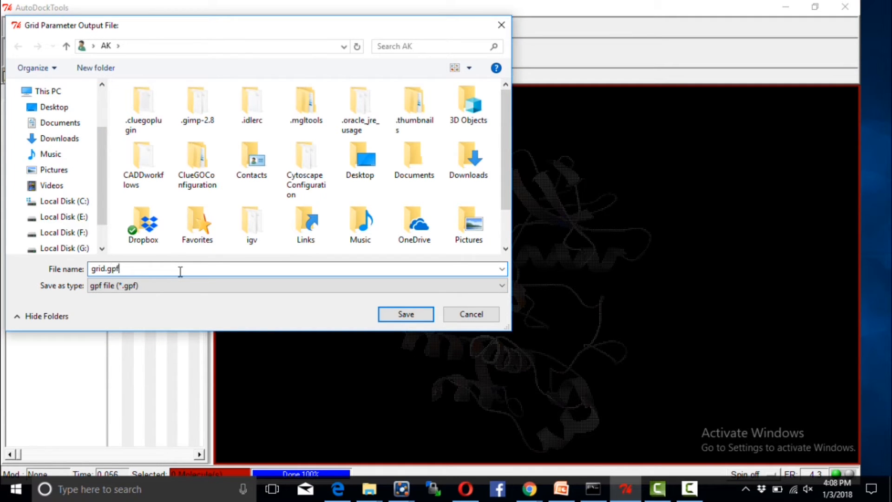
key("Return")
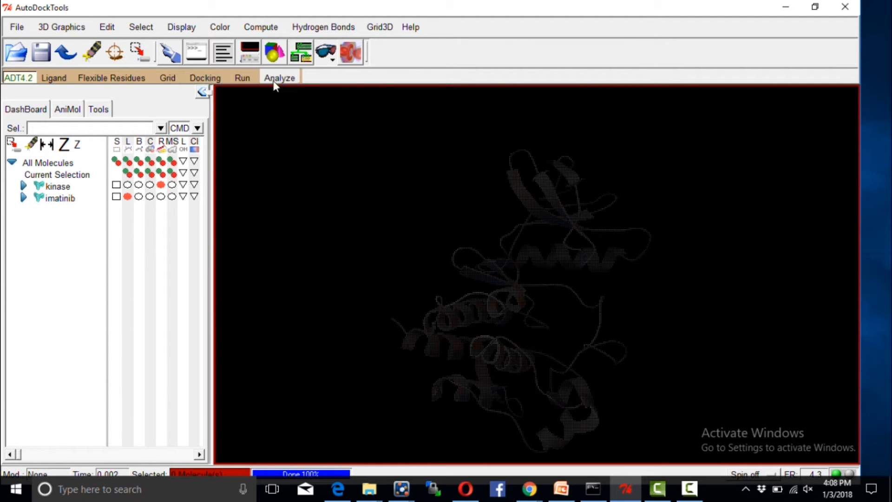
Set up an AutoGrid run with autogrid4 from C:/Program Files/The Scripps Research Institute/Autodock/4.2.6 as its program.
left_click(242, 78)
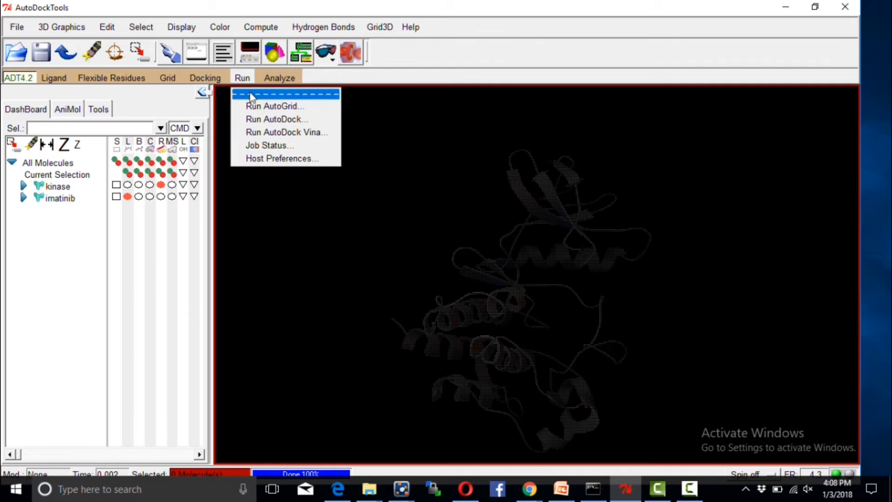
left_click(253, 105)
left_click(444, 88)
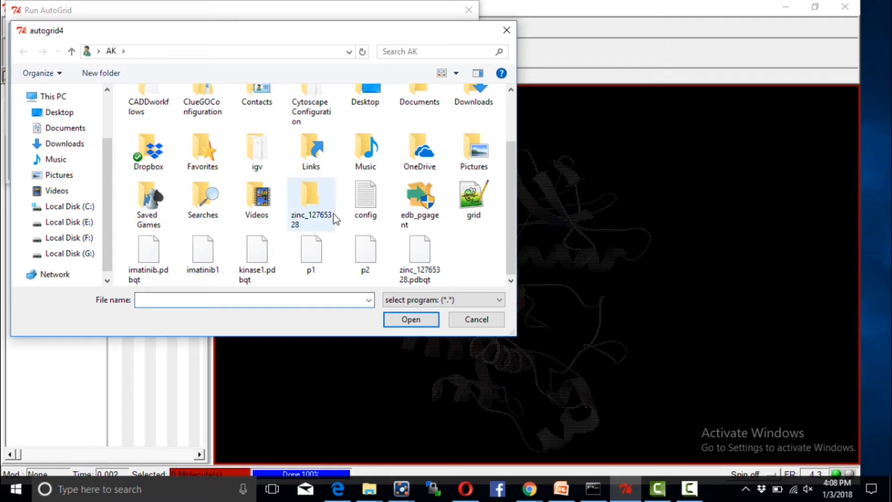
scroll(335, 219, "up", 3)
left_click(85, 206)
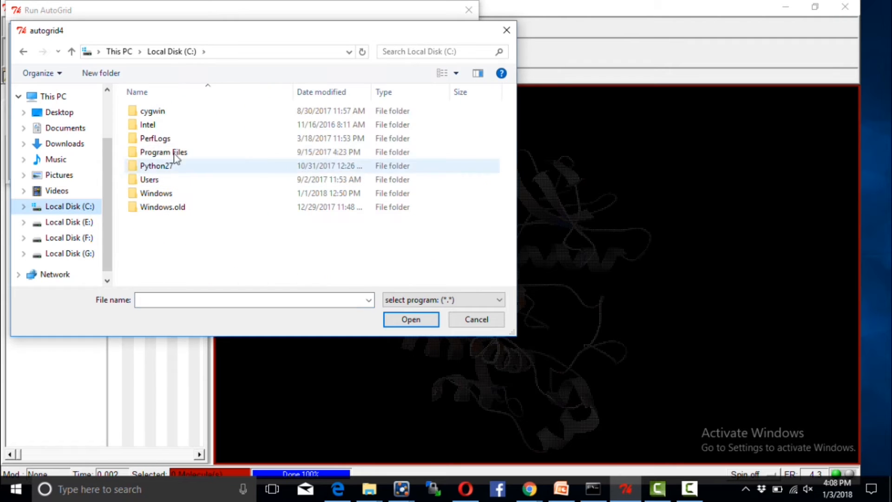
double_click(167, 153)
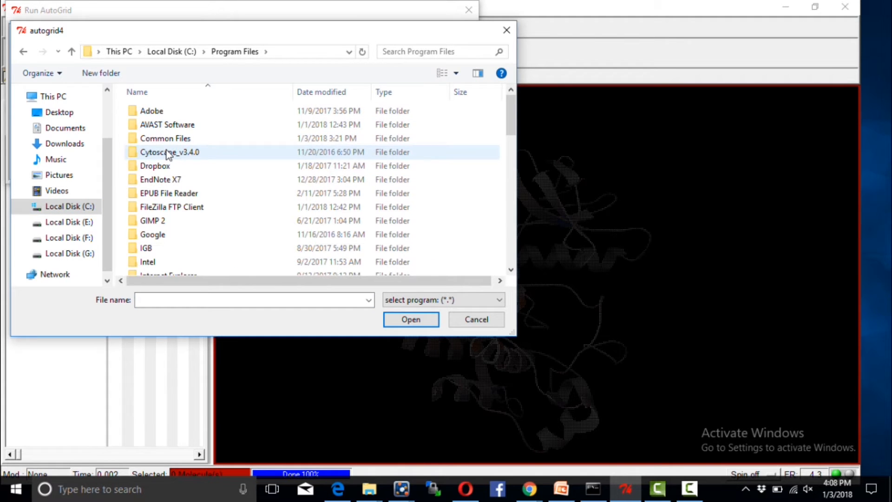
left_click(168, 152)
scroll(165, 186, "down", 10)
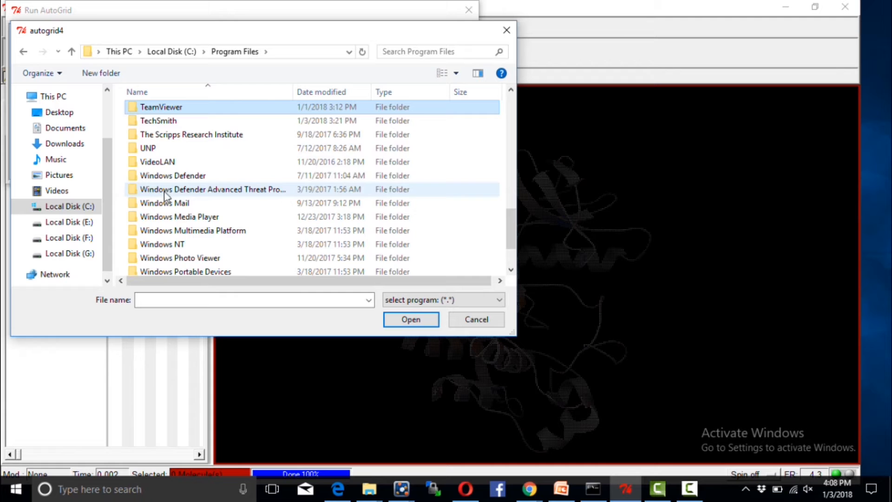
double_click(157, 134)
double_click(155, 111)
double_click(156, 112)
left_click(158, 125)
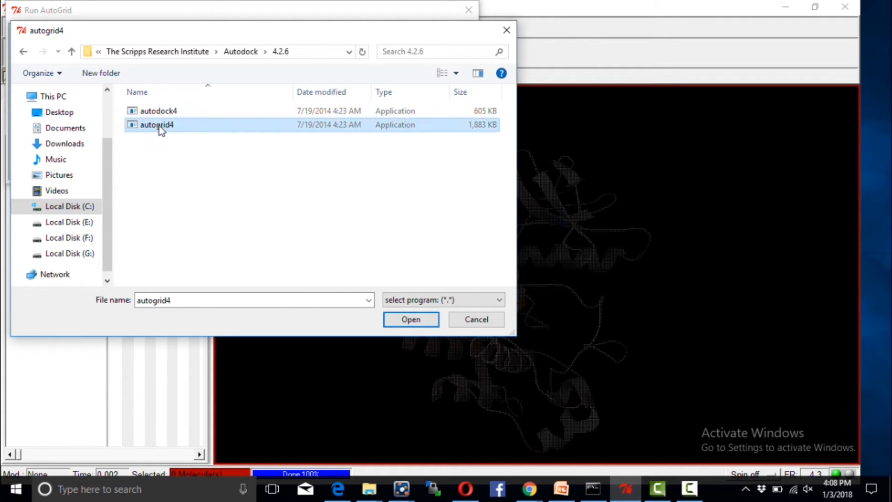
left_click(412, 320)
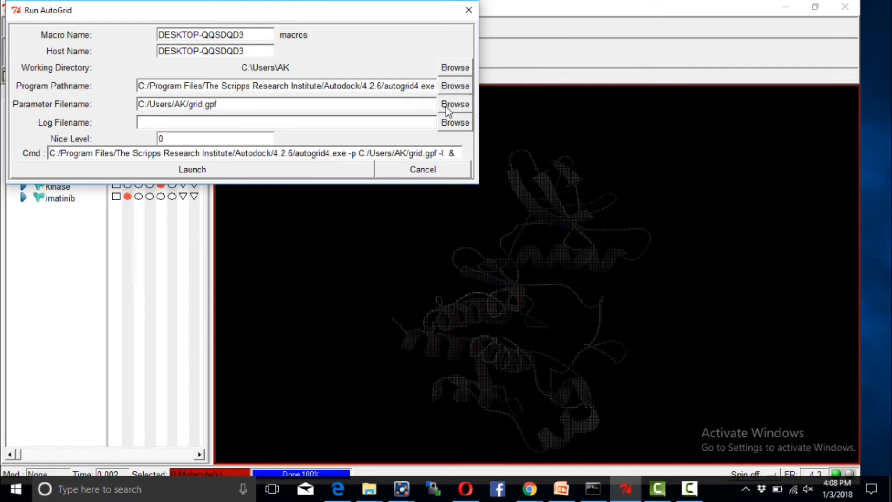
Choose grid.gpf from the default user folder as the parameter file of the AutoGrid run.
left_click(447, 106)
scroll(514, 264, "down", 1)
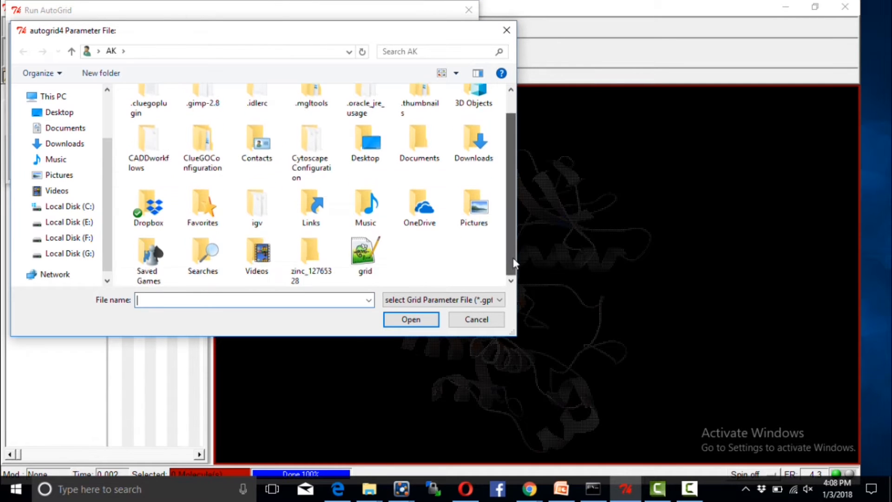
left_click(365, 255)
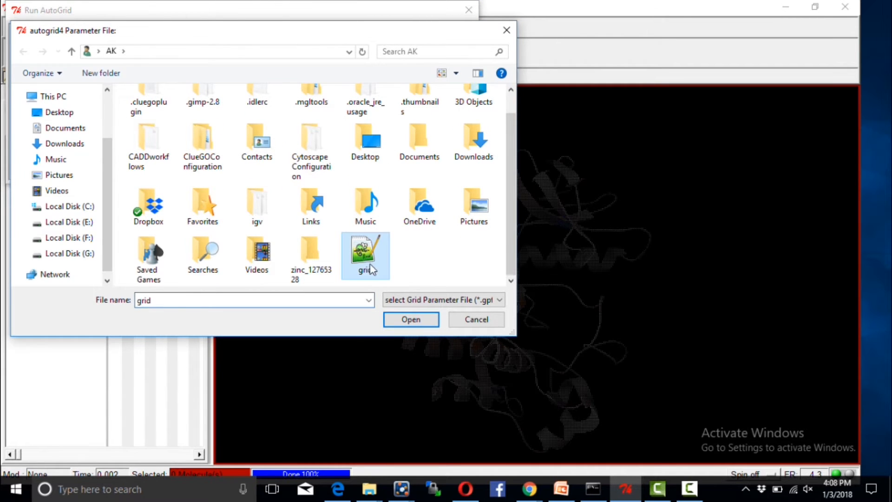
left_click(410, 320)
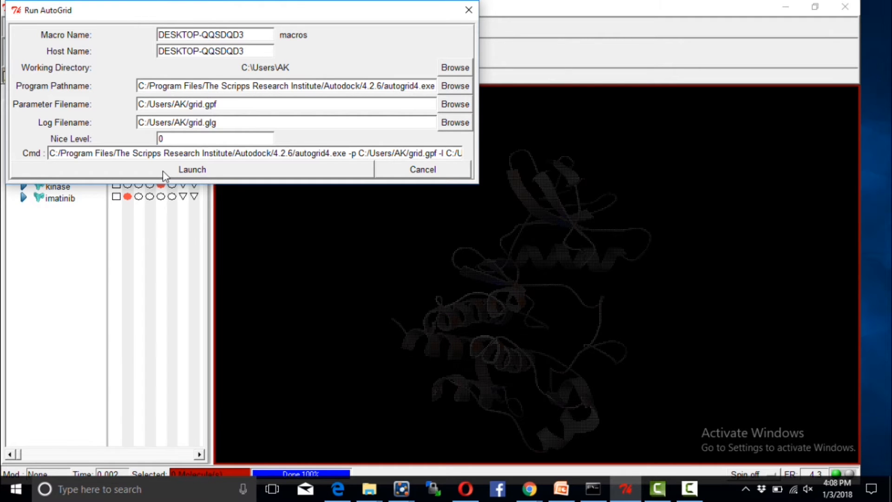
Reposition the AutoGrid run dialog, then cancel it without launching the job.
left_click_drag(338, 13, 435, 116)
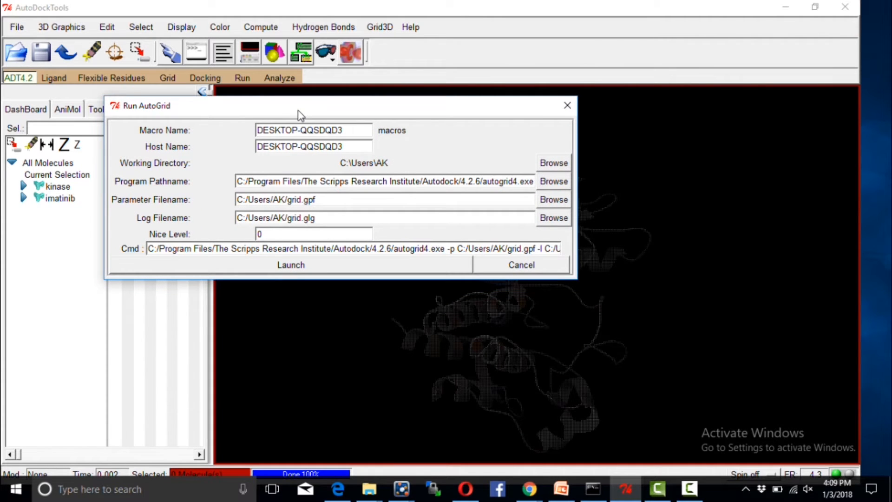
left_click_drag(295, 110, 288, 109)
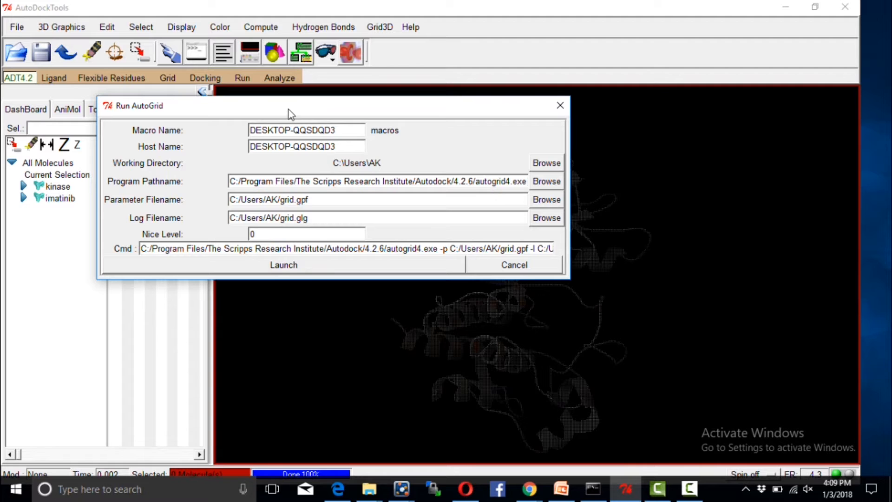
left_click_drag(292, 113, 291, 107)
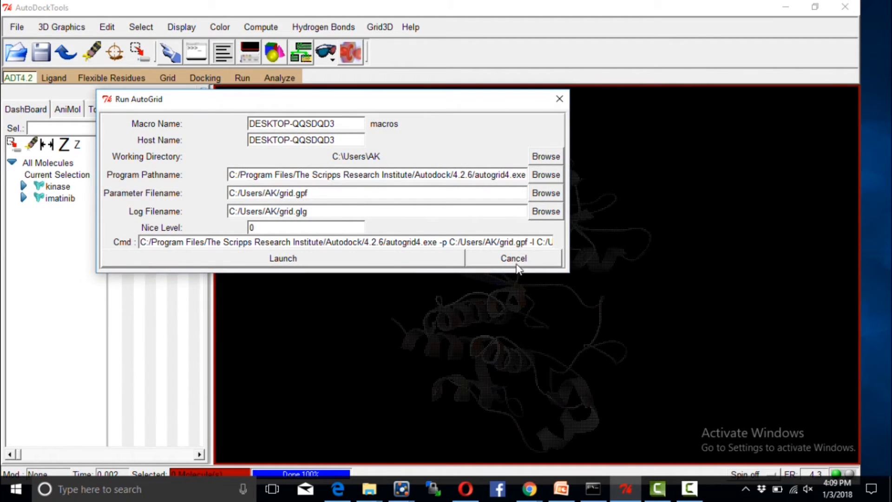
left_click(516, 264)
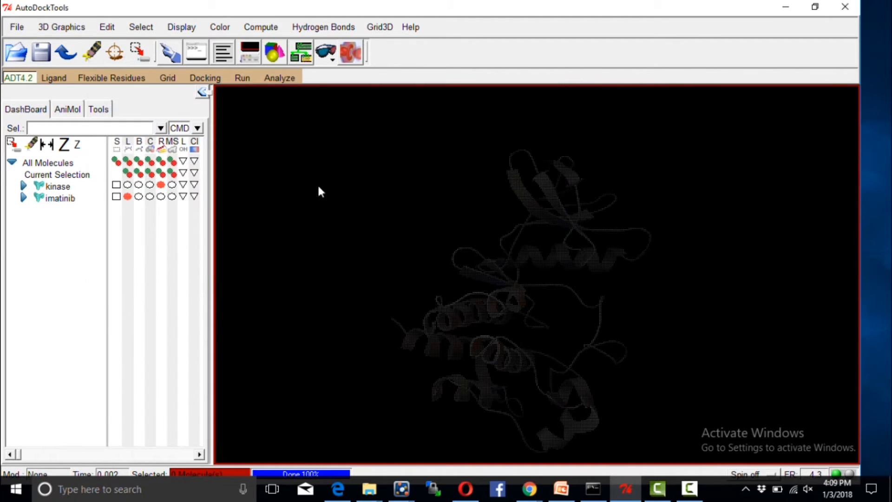
left_click(210, 82)
left_click(413, 281)
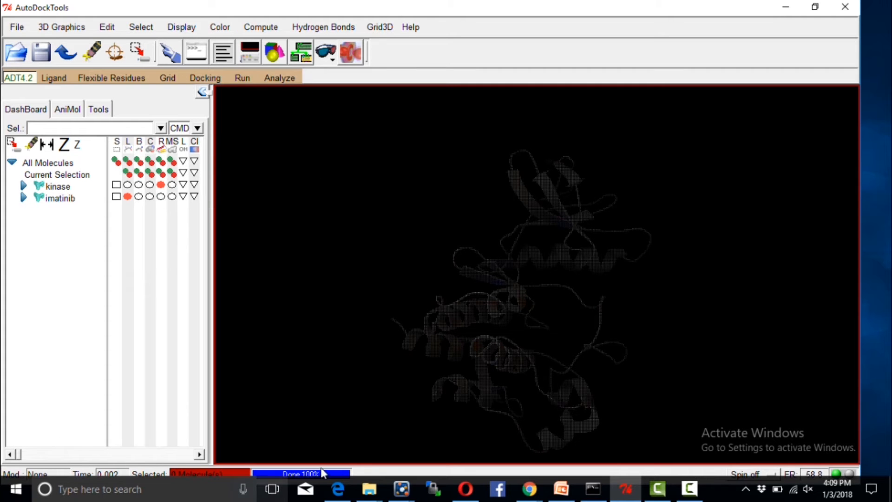
Switch to File Explorer and examine the kinase grid map files in the Rigid docking folder of Demo files.
mouse_move(369, 488)
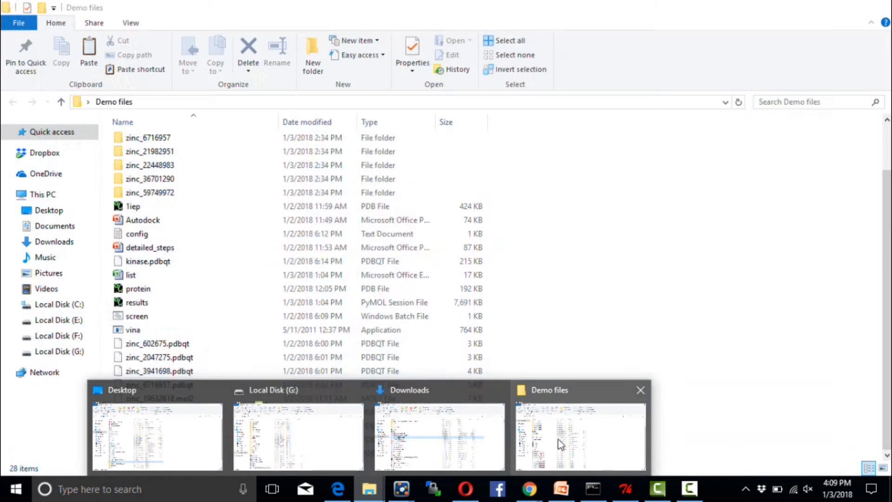
left_click(561, 449)
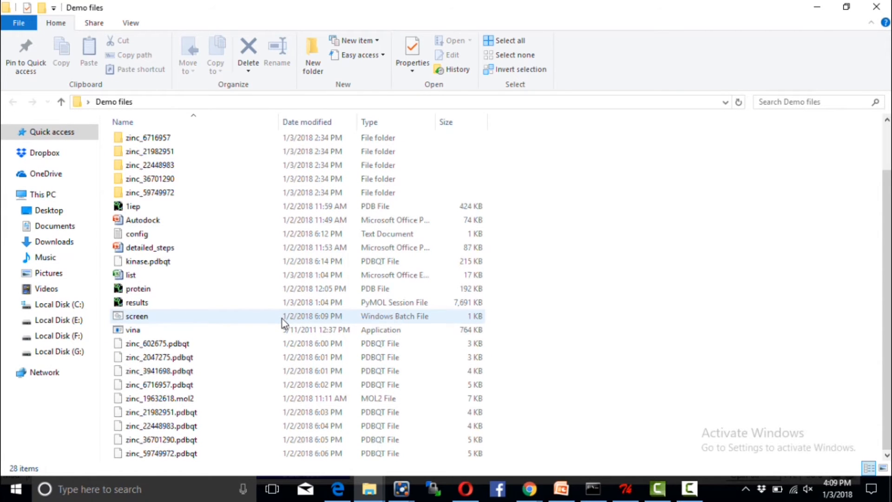
scroll(282, 319, "up", 2)
double_click(210, 142)
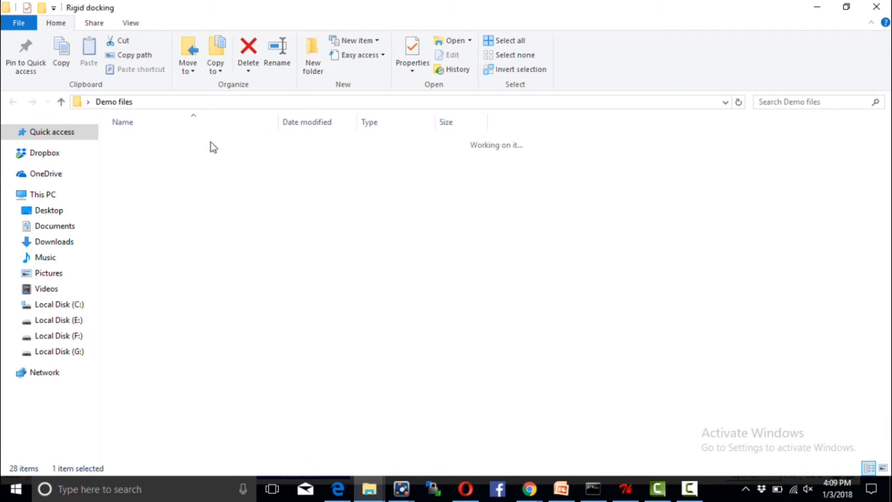
scroll(324, 325, "down", 10)
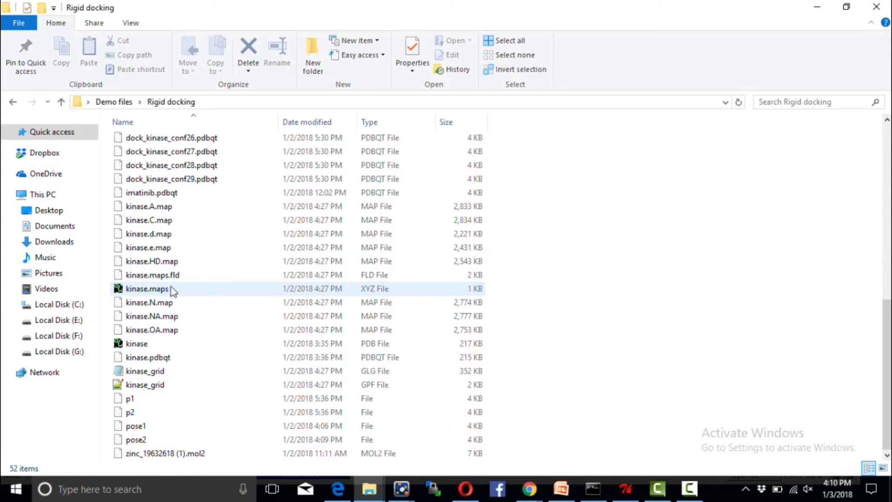
Switch back to AutoDockTools and delete the imatinib and kinase molecules from the session.
left_click(626, 488)
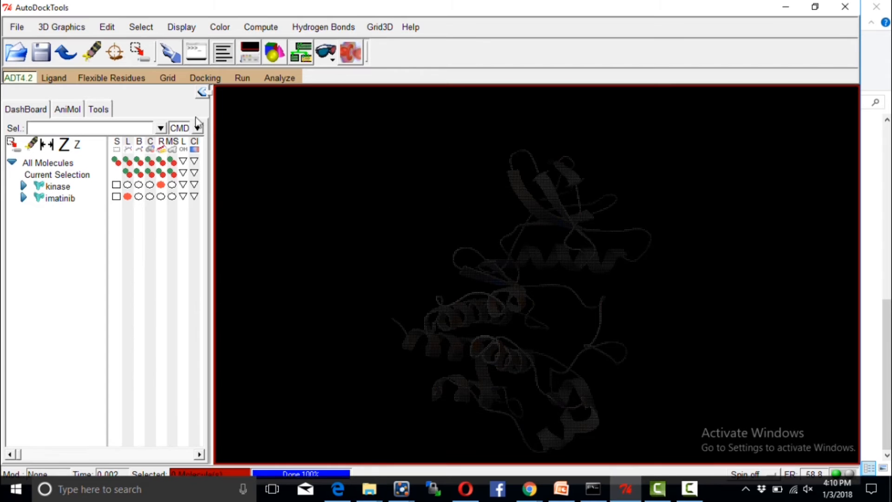
right_click(67, 198)
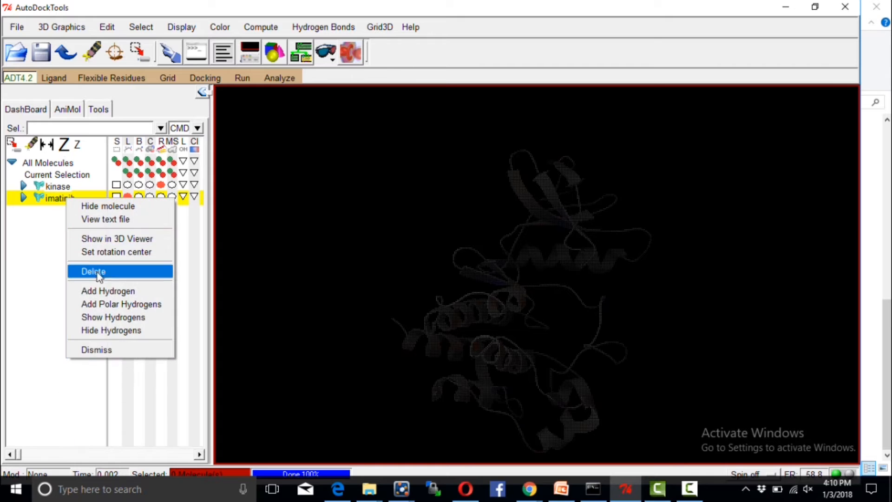
left_click(99, 274)
right_click(59, 187)
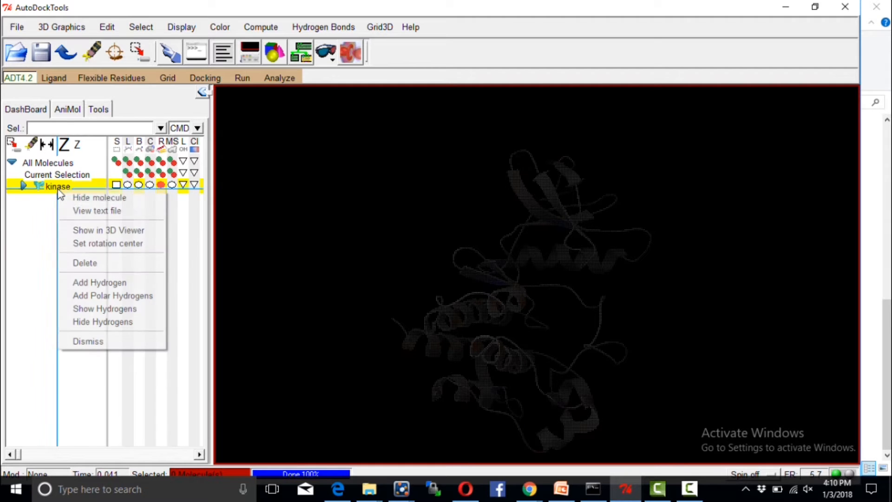
left_click(87, 271)
Set kinase.pdbqt from the Desktop's Demo files > Rigid docking folder as the rigid macromolecule for docking.
left_click(205, 79)
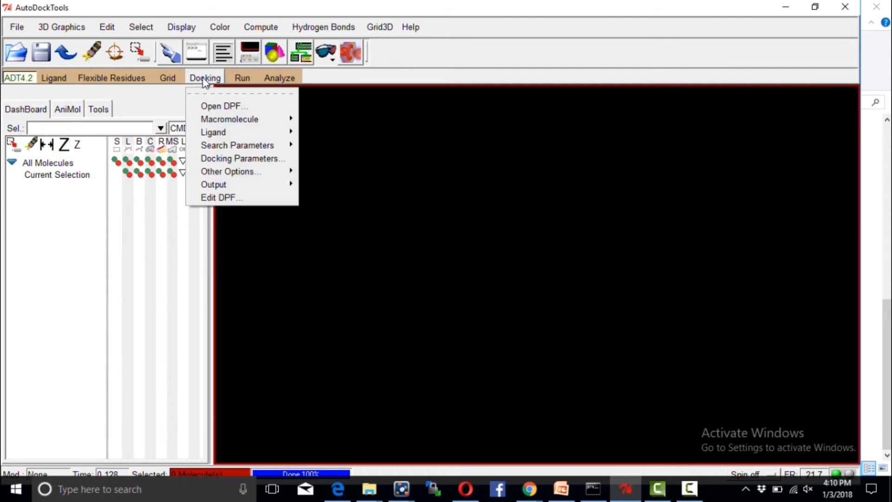
mouse_move(230, 119)
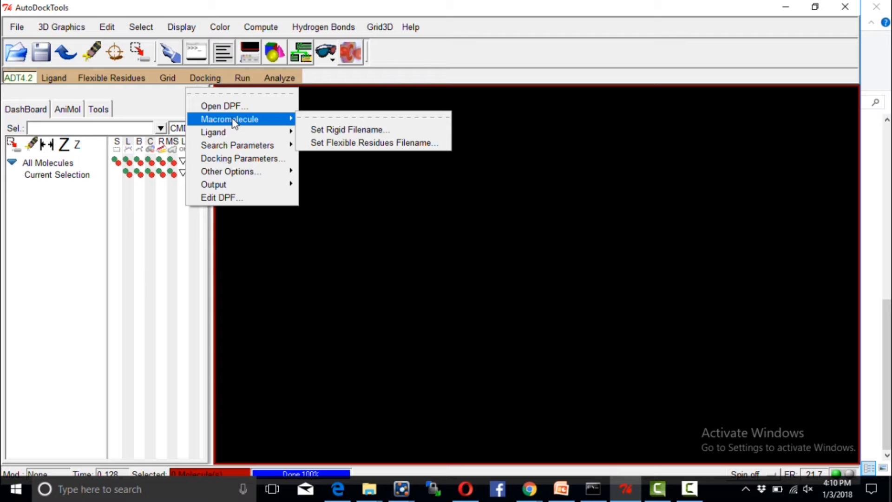
left_click(357, 130)
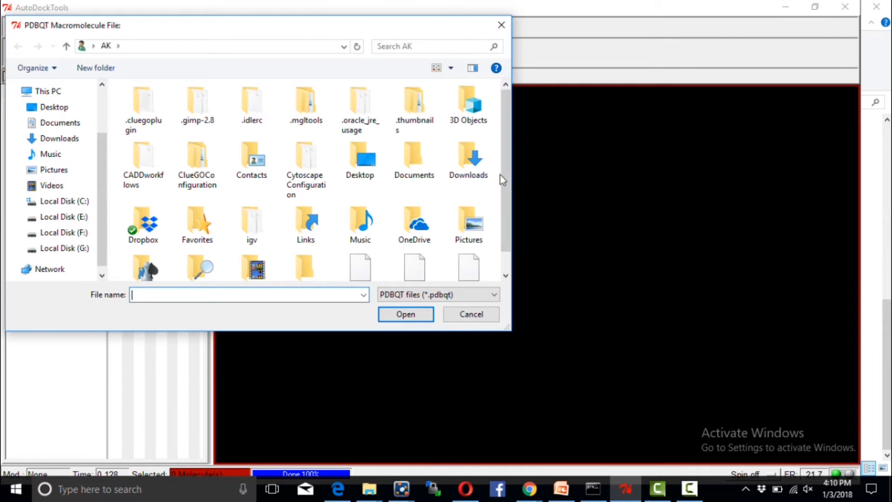
scroll(506, 218, "down", 2)
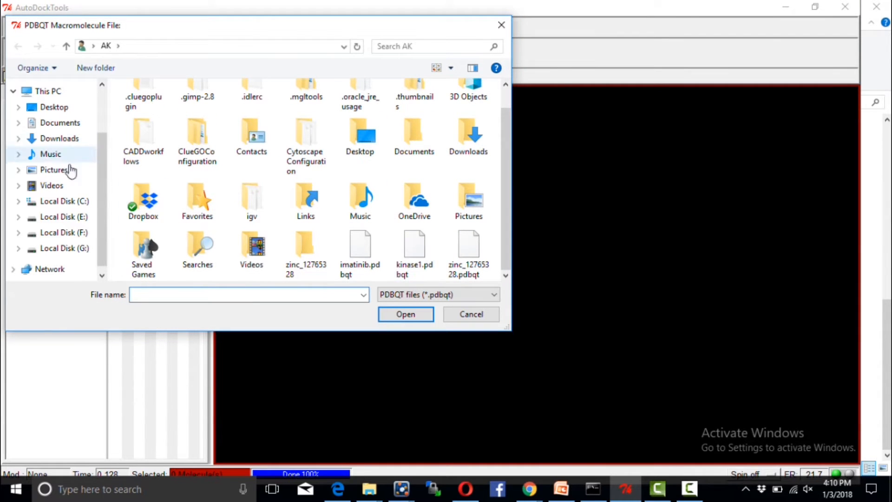
mouse_move(100, 188)
left_mouse_down()
mouse_move(97, 150)
mouse_move(97, 179)
left_mouse_up()
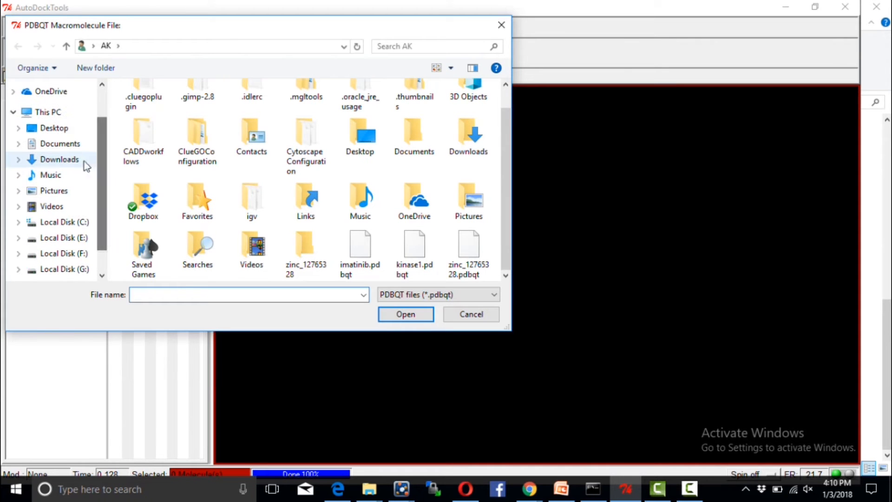
left_click(64, 128)
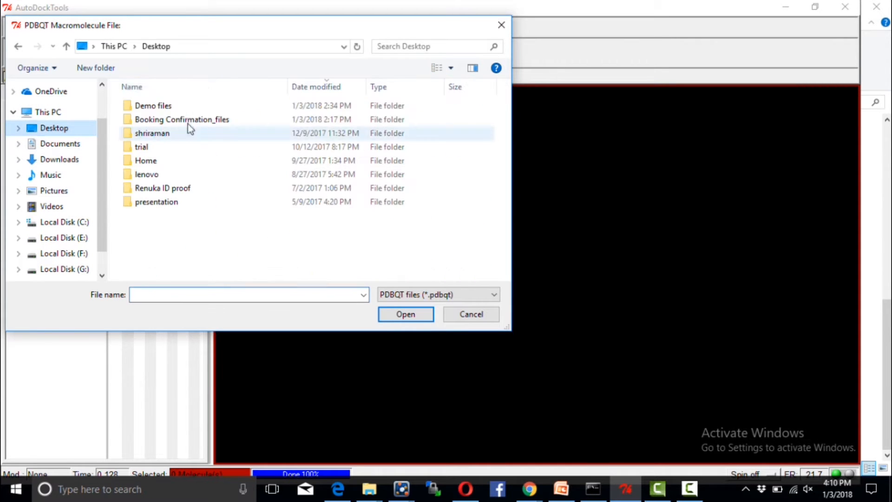
double_click(148, 105)
double_click(159, 106)
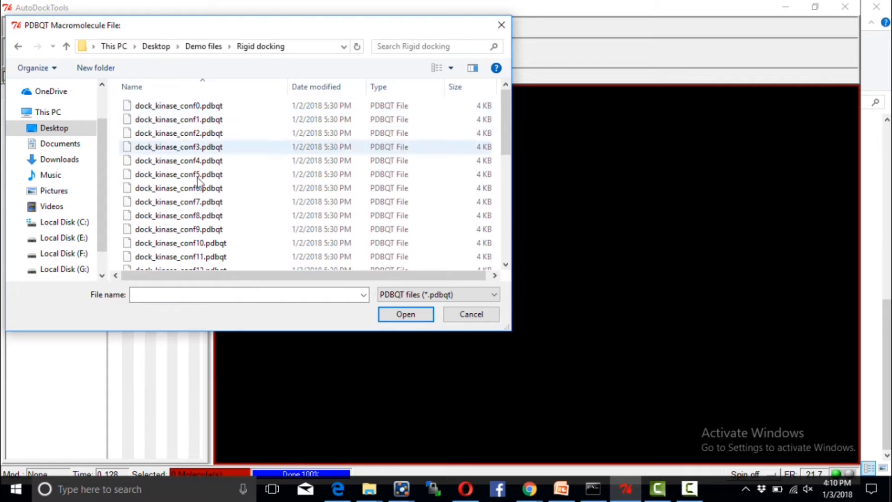
scroll(180, 223, "down", 6)
left_click(179, 263)
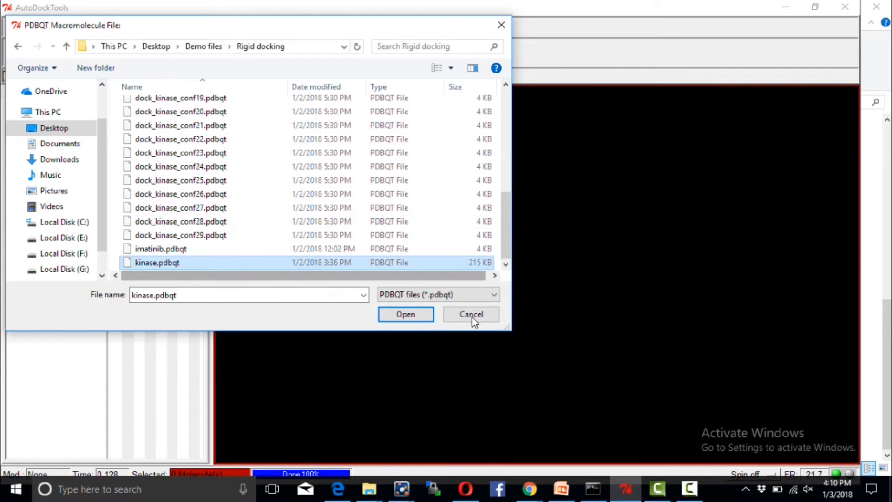
left_click(417, 316)
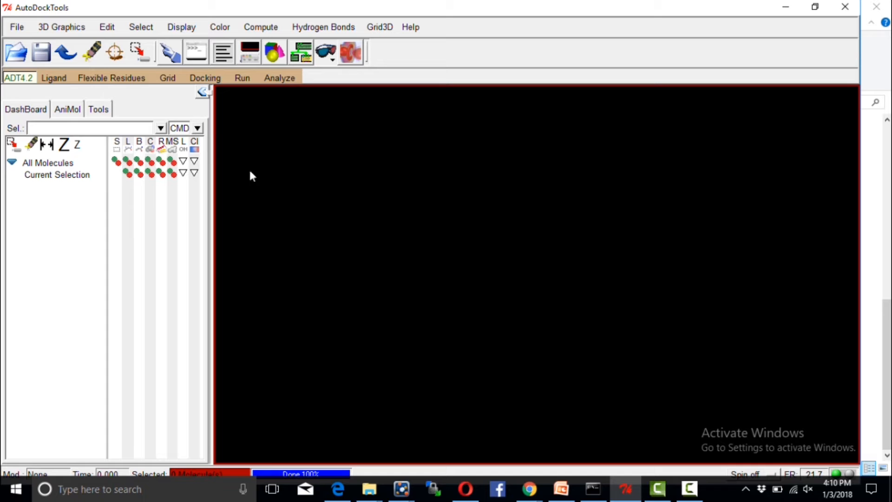
Load imatinib.pdbqt from the Desktop's Demo files > Rigid docking folder as the docking ligand and accept its random initial-state parameters.
left_click(215, 78)
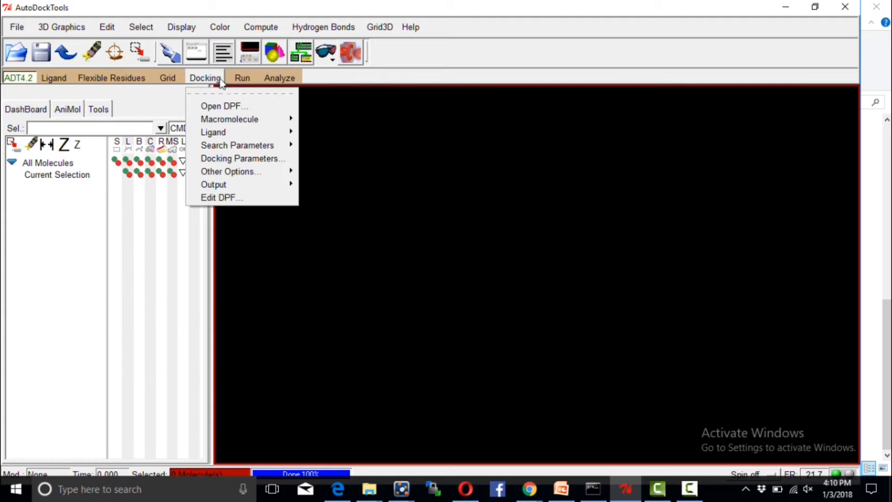
mouse_move(246, 133)
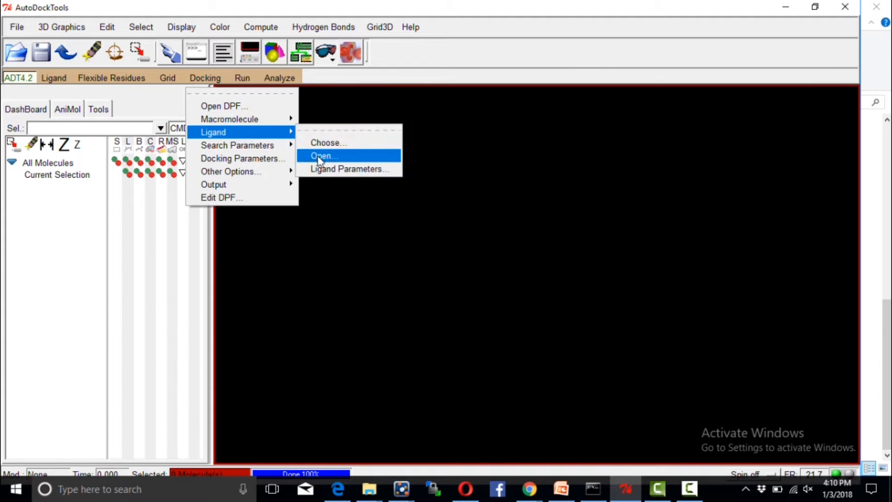
left_click(321, 156)
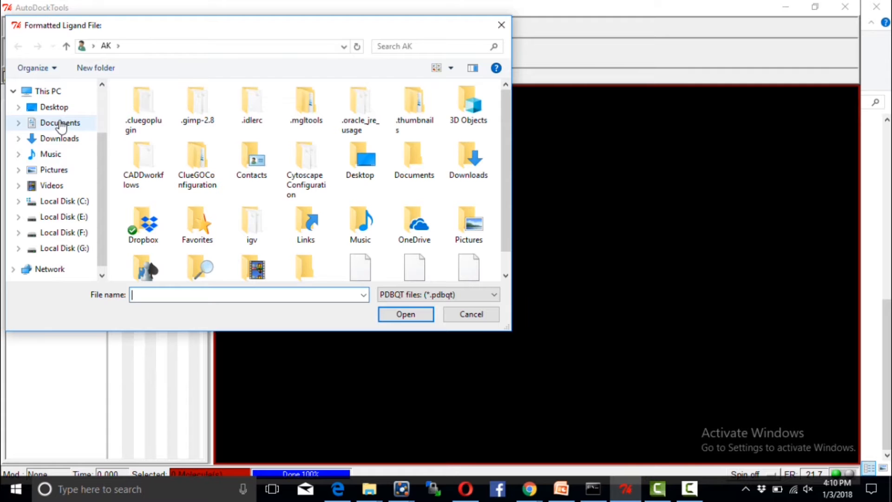
left_click(61, 108)
double_click(147, 108)
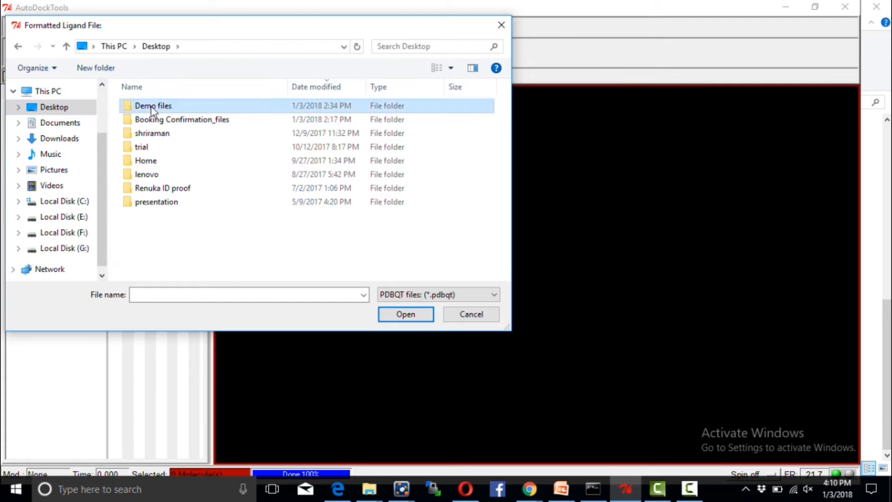
double_click(175, 106)
scroll(216, 204, "down", 6)
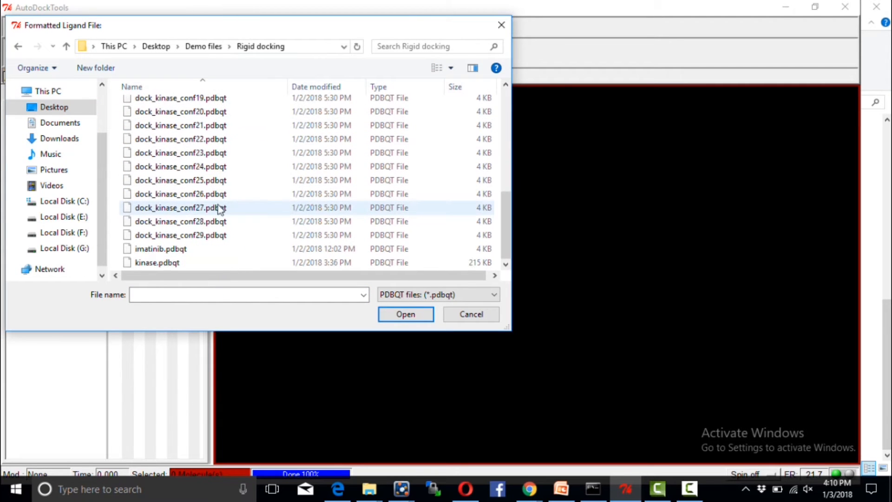
left_click(172, 249)
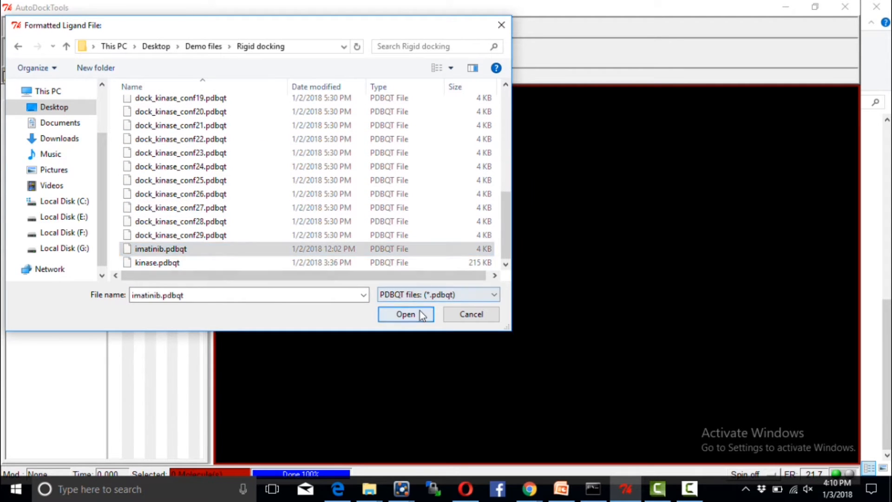
left_click(409, 314)
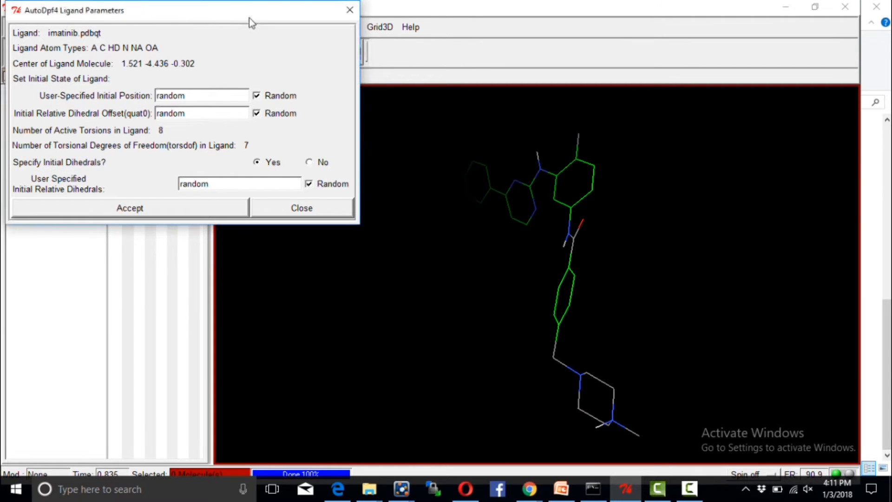
left_click_drag(249, 18, 338, 19)
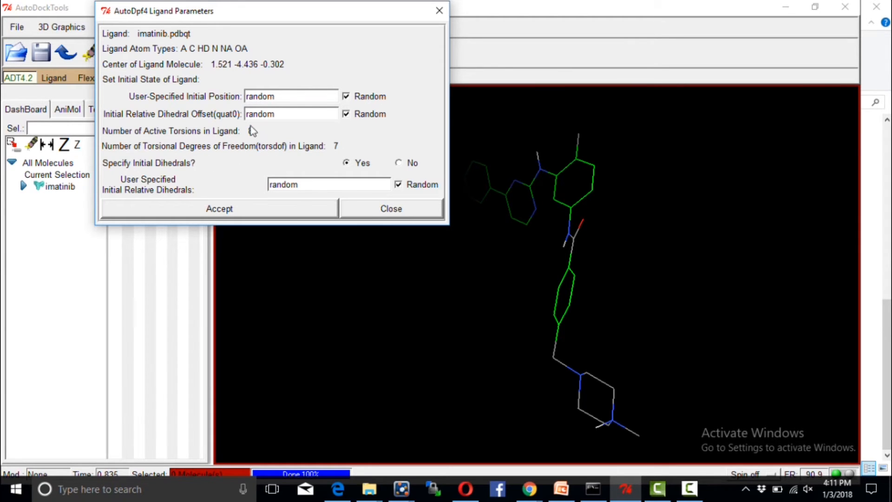
left_click(246, 212)
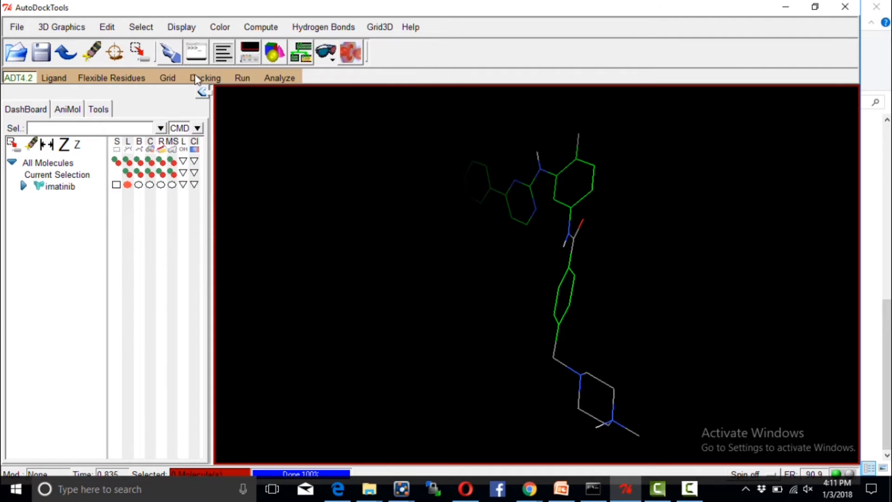
Set the number of GA runs to 20 in the genetic algorithm search parameters and accept them.
left_click(212, 79)
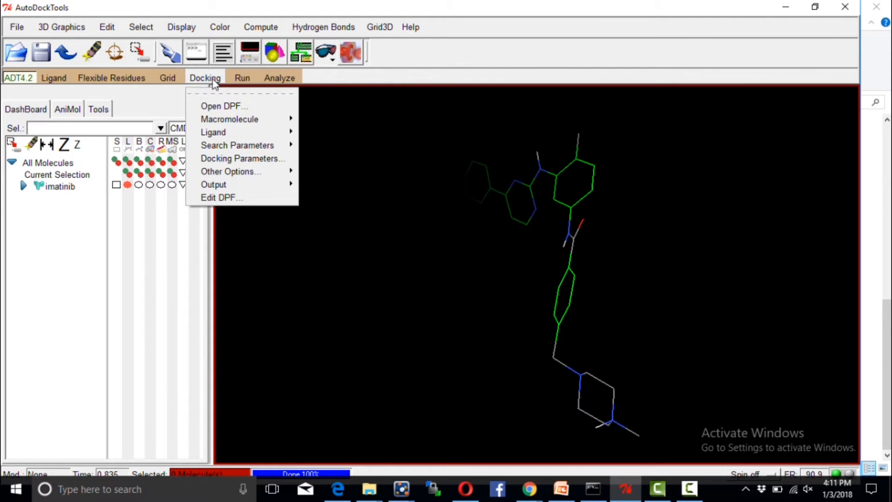
mouse_move(249, 152)
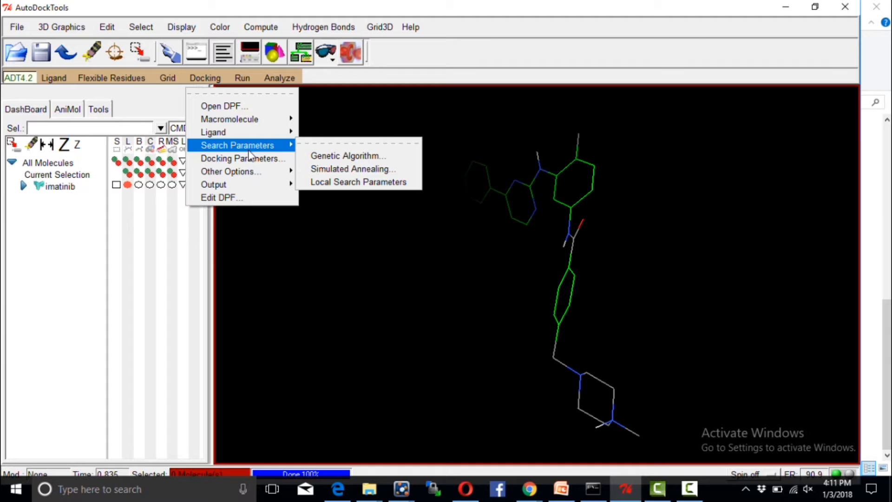
left_click(337, 159)
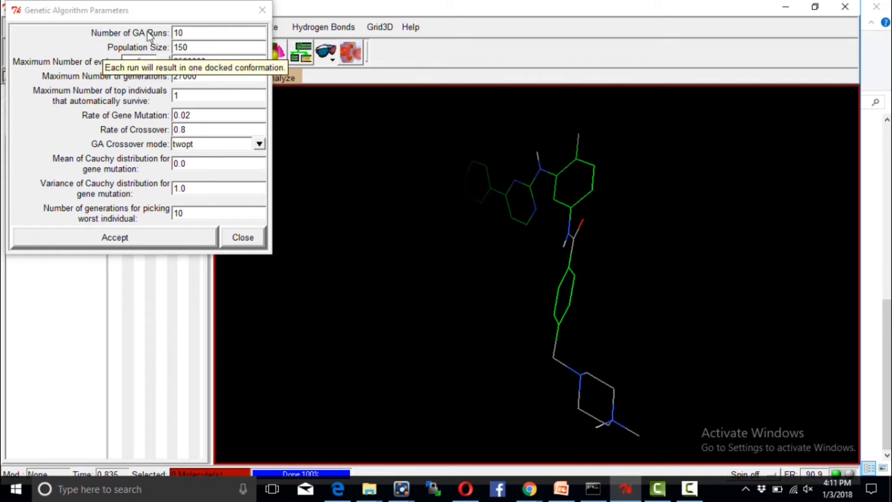
left_click(181, 33)
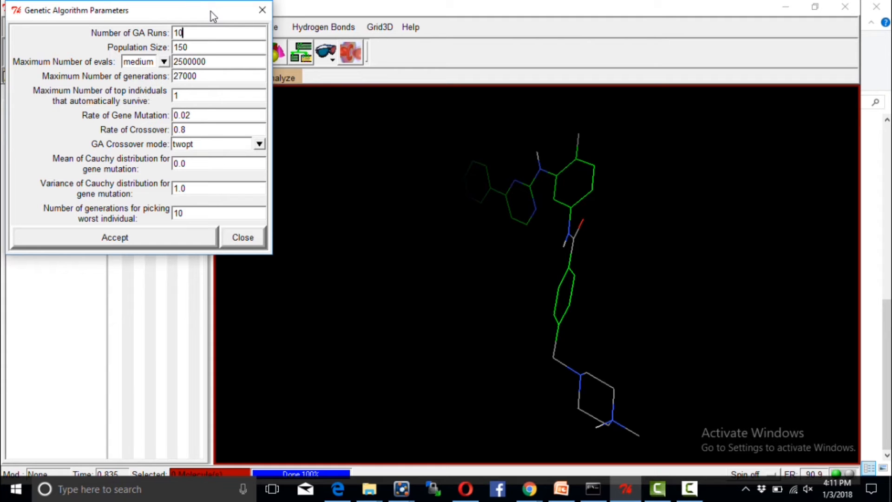
key("BackSpace")
key("BackSpace")
type("20")
left_click(140, 239)
left_click(177, 245)
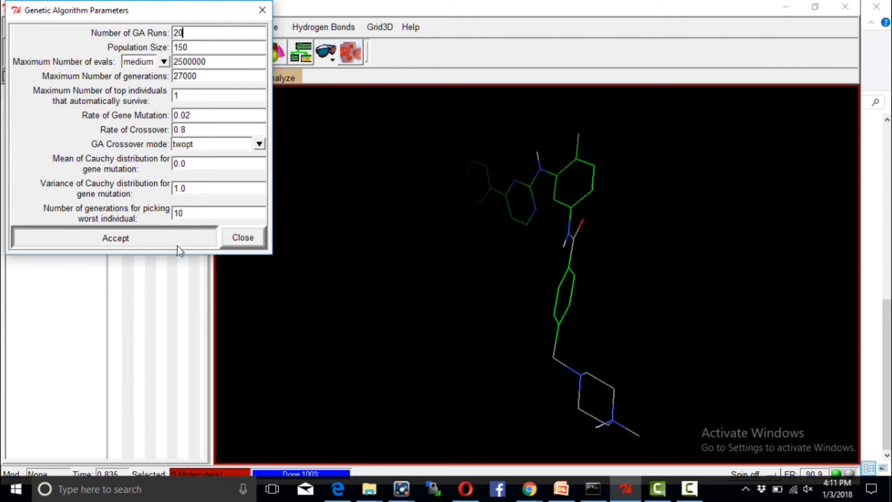
Write the AutoDock4.2 docking parameter output file as dock_kinase1.dpf in the default user folder.
left_click(242, 79)
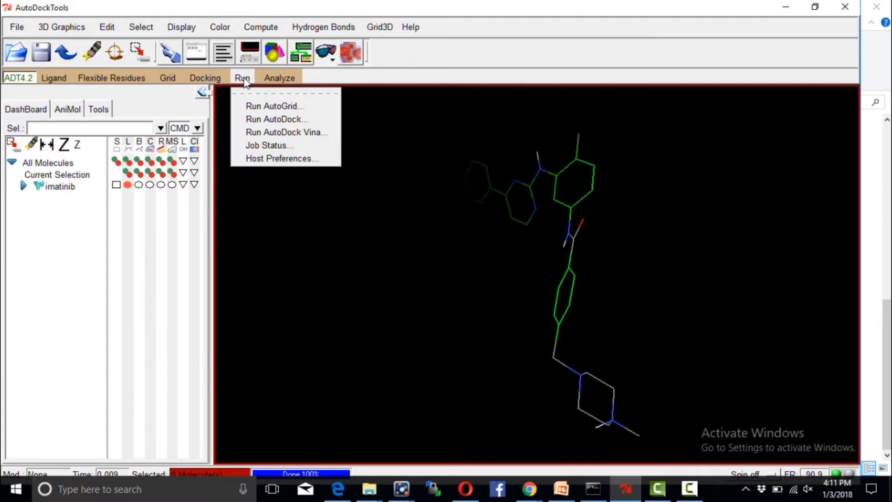
mouse_move(215, 83)
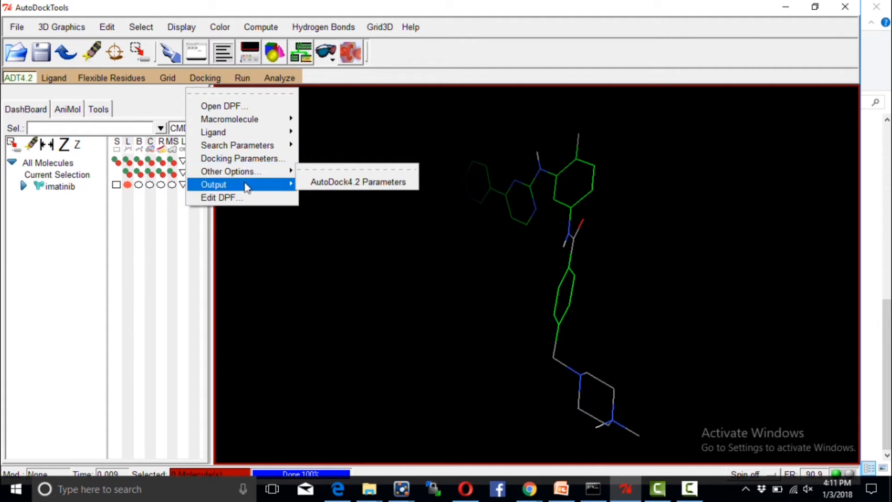
mouse_move(246, 187)
left_click(351, 195)
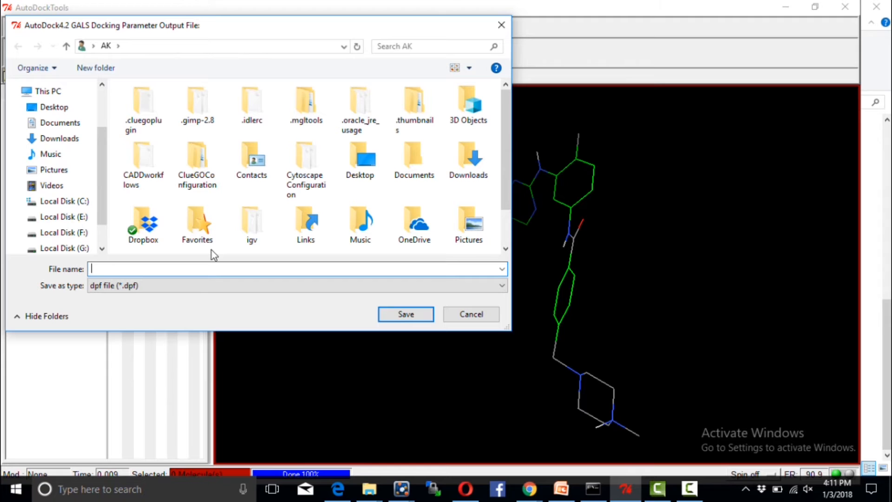
type("do")
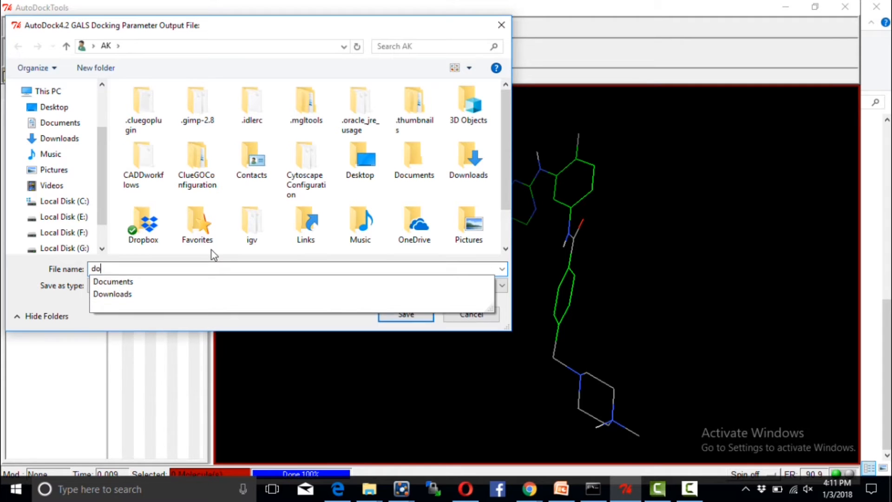
type("ck_")
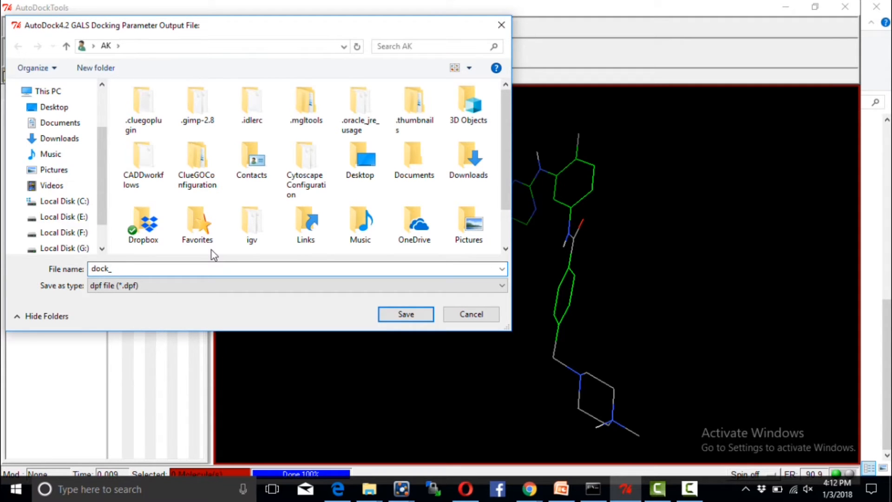
type("kinase1.dpf")
key("Return")
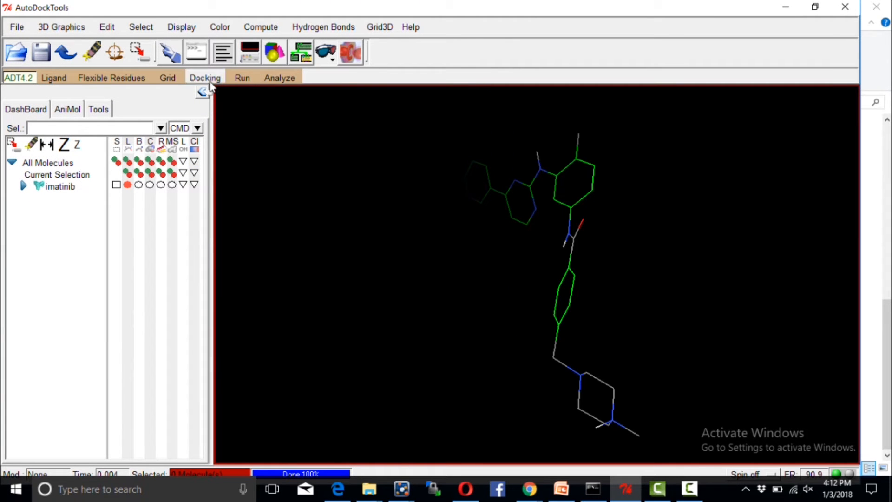
Start an AutoDock run setup and choose autodock4 from C:\Program Files\The Scripps Research Institute\Autodock\4.2.6 as its program.
left_click(241, 79)
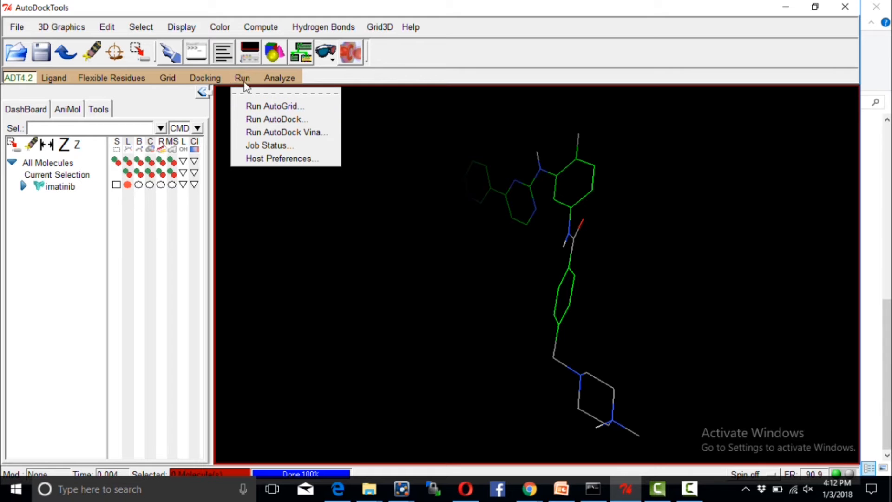
left_click(255, 120)
left_click(456, 89)
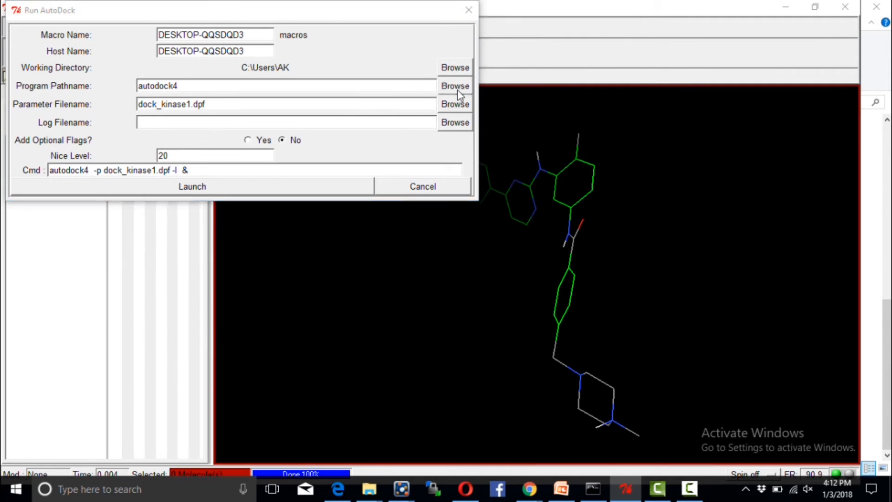
left_click_drag(508, 155, 510, 177)
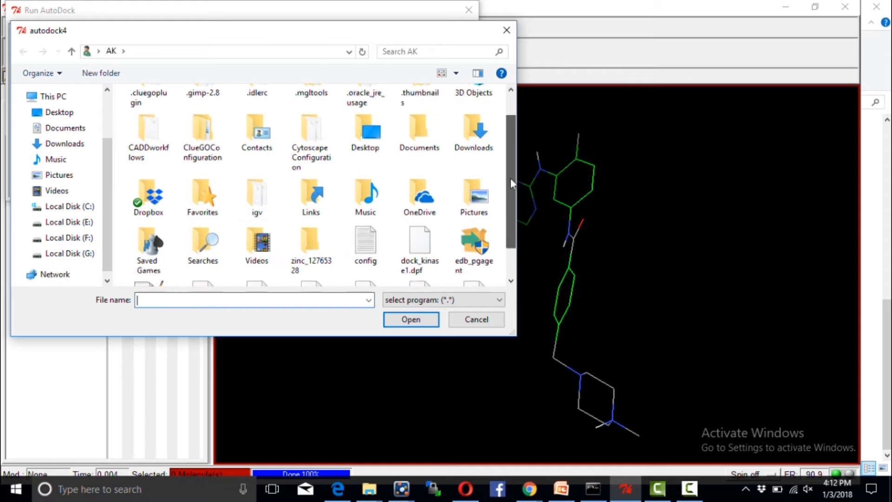
left_click(75, 206)
left_click(172, 153)
double_click(172, 153)
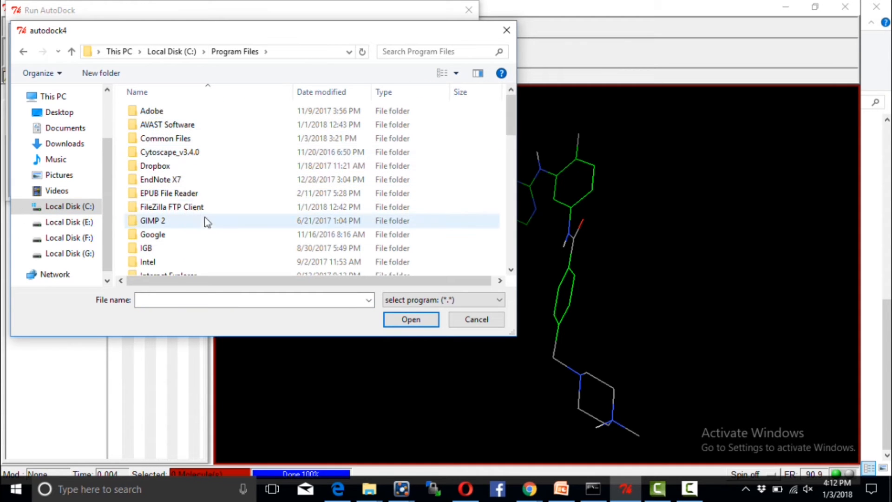
scroll(177, 229, "down", 1)
scroll(172, 231, "up", 1)
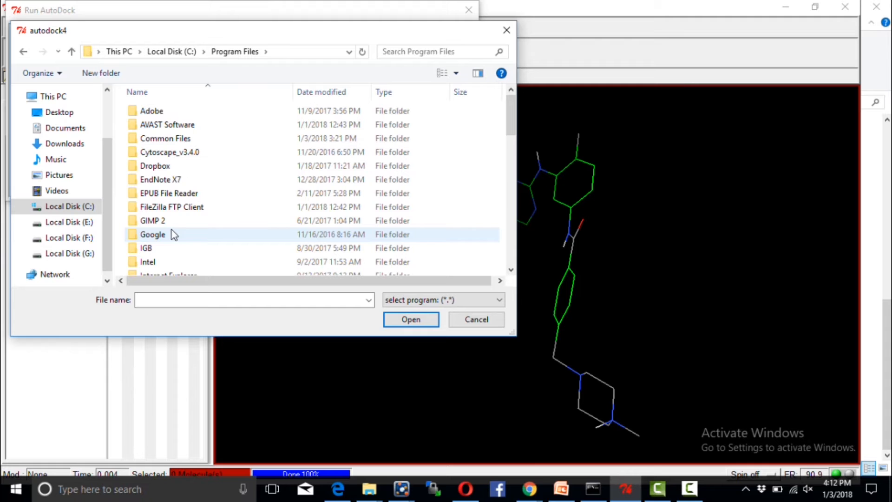
scroll(166, 213, "down", 10)
left_click(150, 108)
double_click(160, 135)
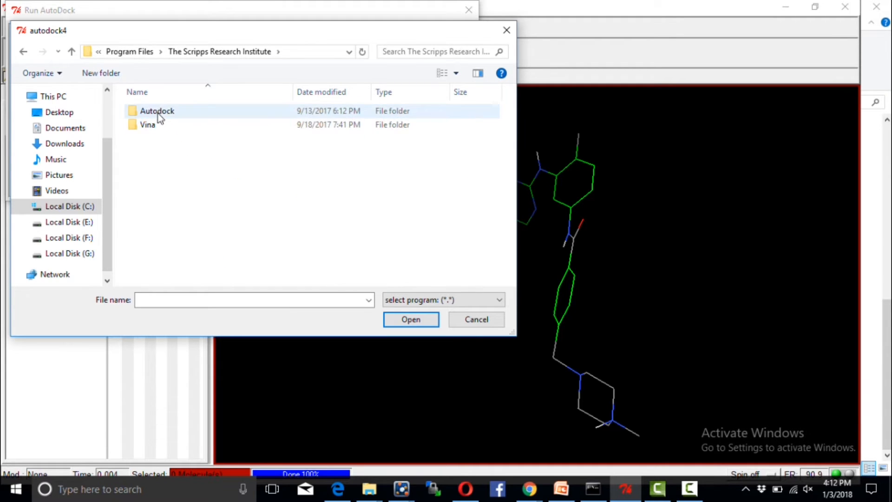
double_click(158, 113)
double_click(158, 113)
left_click(158, 111)
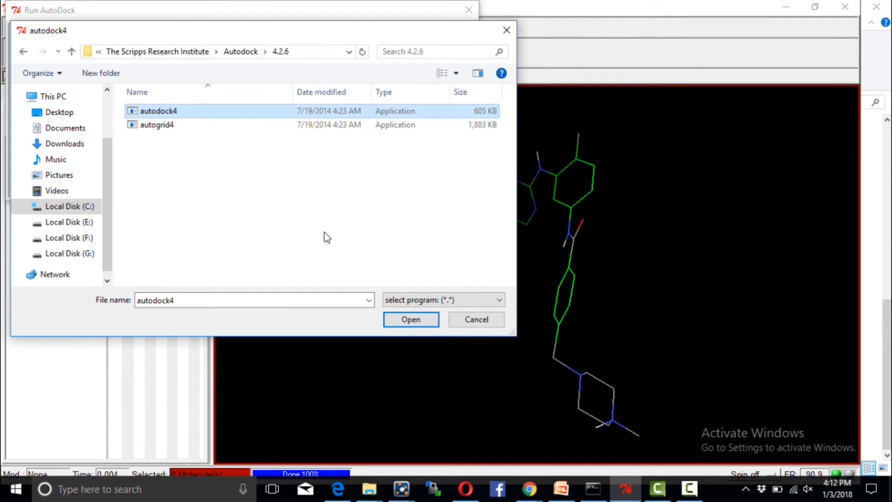
left_click(409, 319)
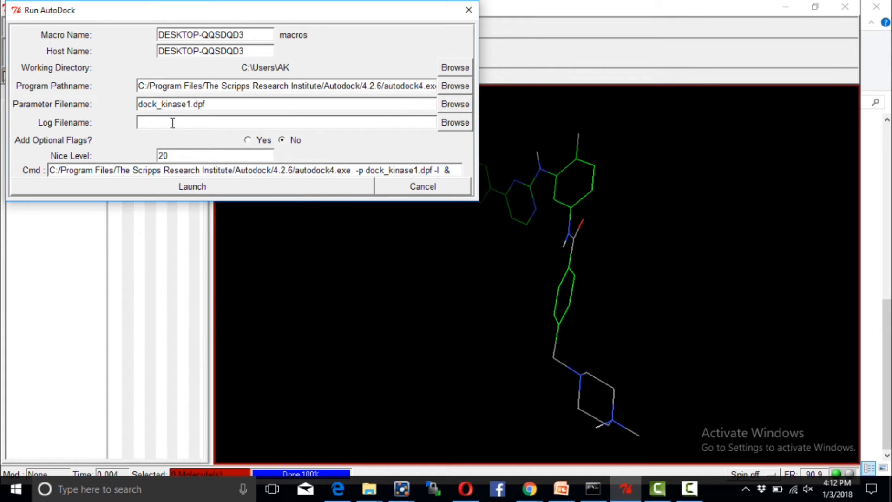
Choose dock_kinase1.dpf from the user folder as the AutoDock run's parameter file.
left_click(455, 104)
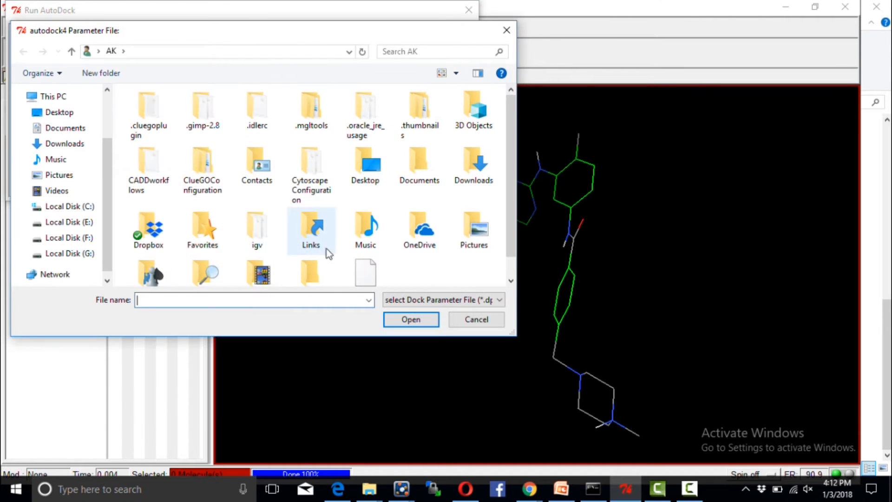
scroll(325, 246, "down", 1)
left_click(366, 253)
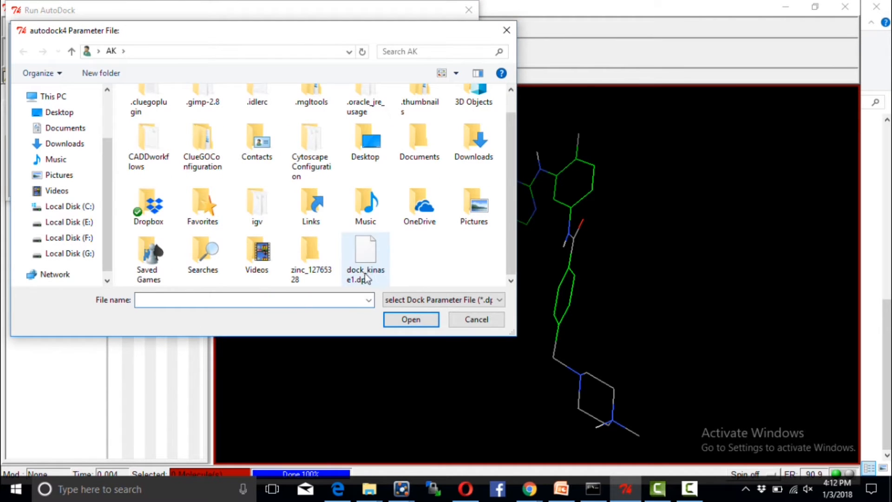
left_click(411, 321)
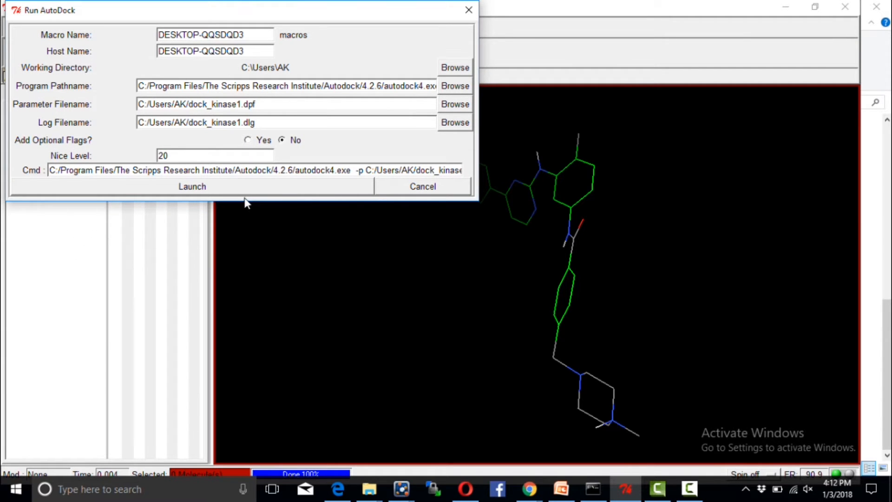
Reposition the AutoDock run dialog, then close it without launching the docking.
left_click_drag(417, 15, 442, 134)
left_click_drag(356, 129, 346, 120)
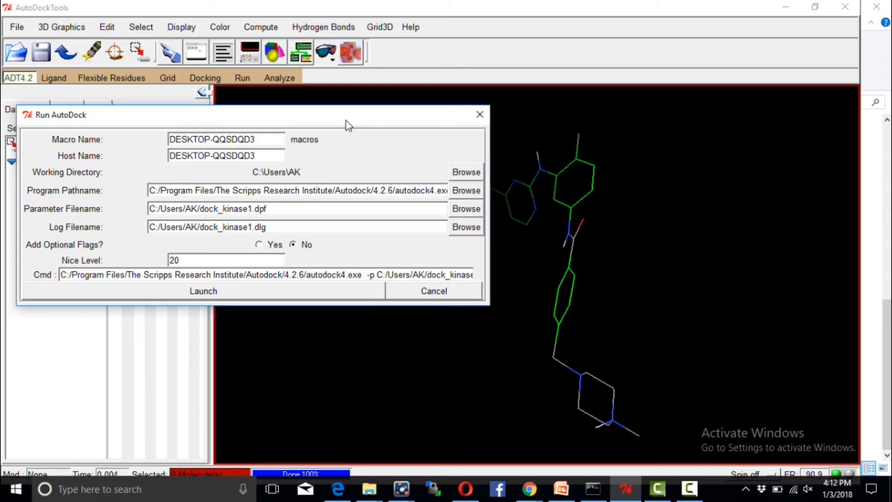
left_click(480, 115)
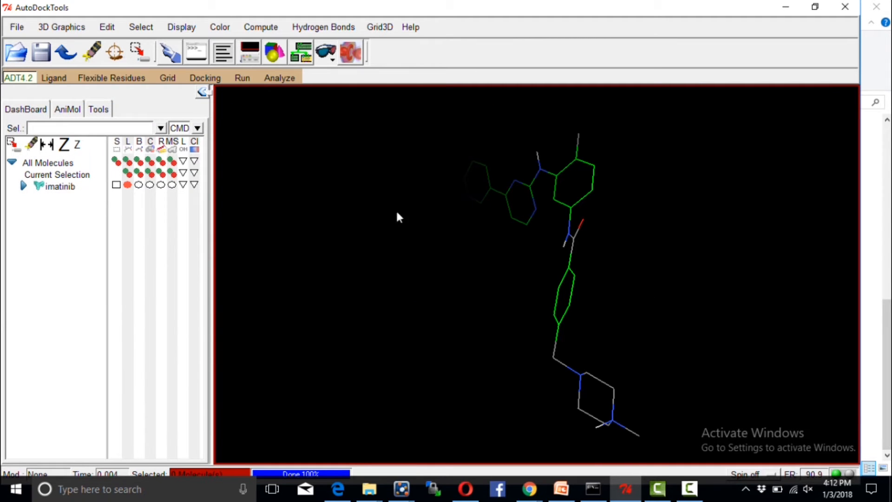
Delete the imatinib molecule from the session.
right_click(71, 188)
left_click(124, 263)
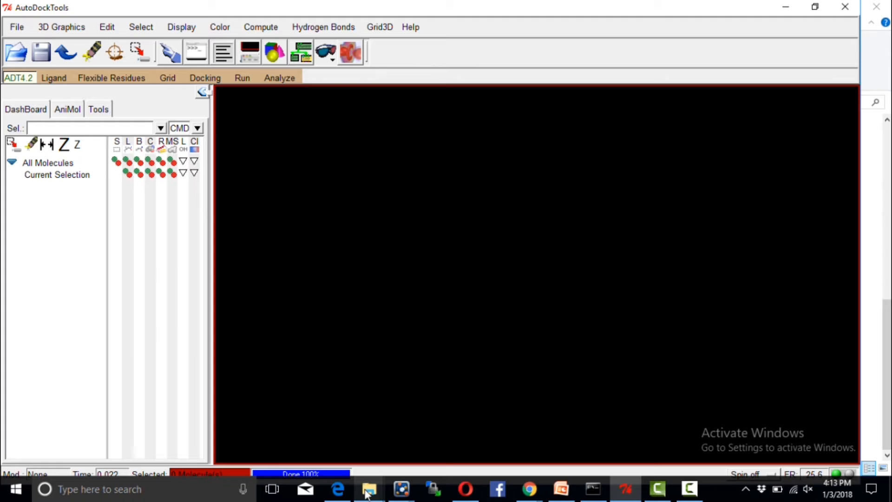
Switch to the Rigid docking folder in File Explorer and open the dock_kinase DLG file in Notepad++.
mouse_move(368, 489)
mouse_move(171, 440)
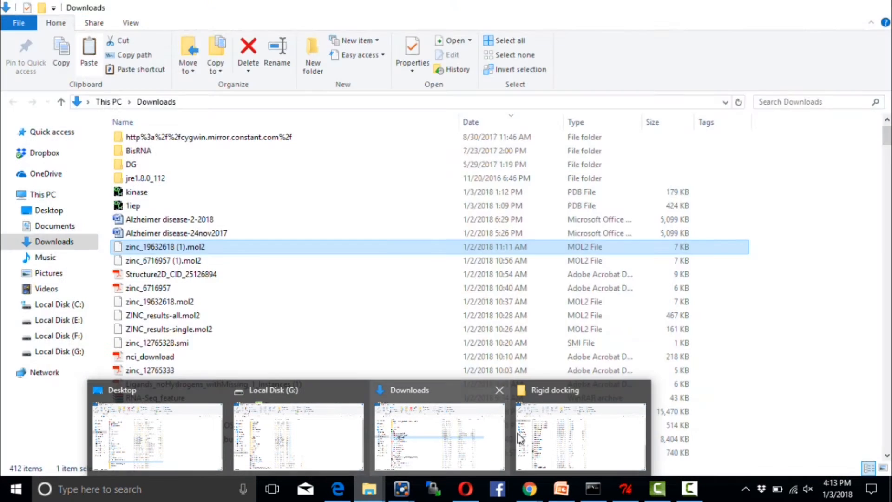
left_click(529, 432)
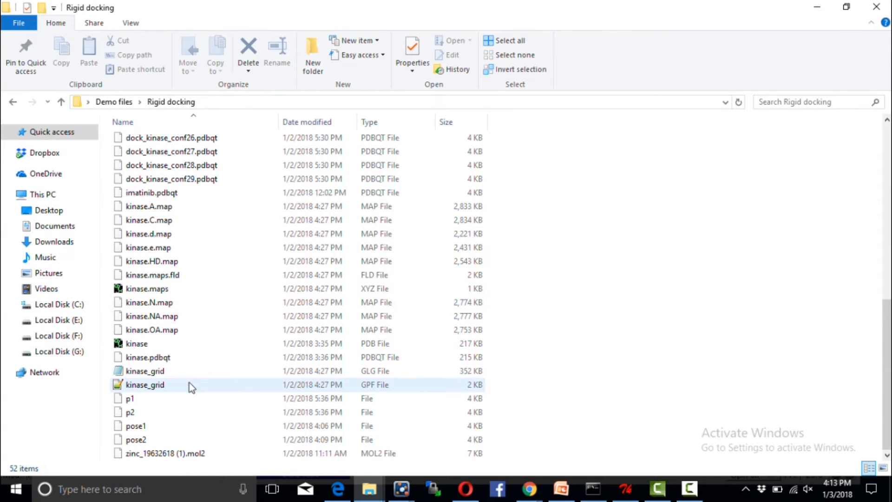
scroll(180, 370, "up", 9)
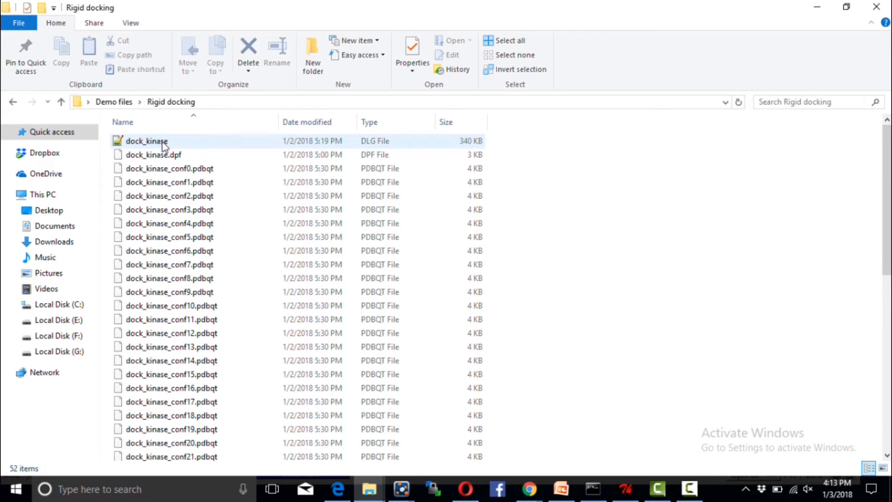
left_click(143, 141)
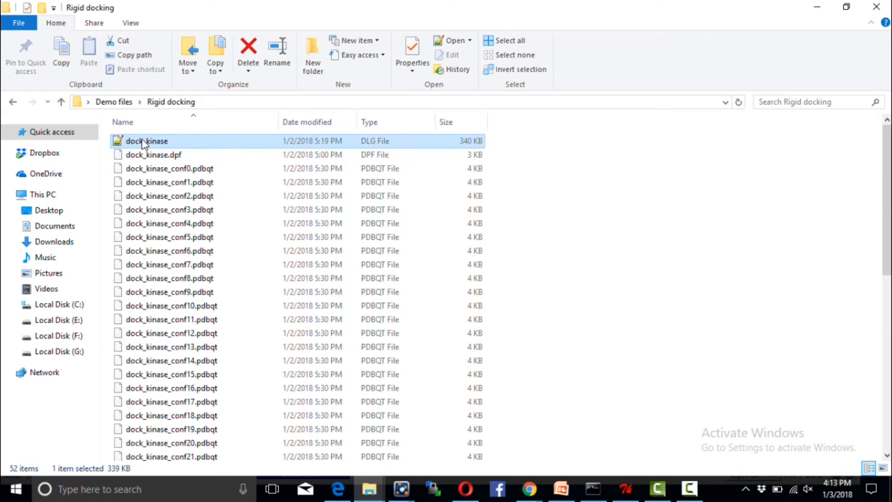
double_click(142, 139)
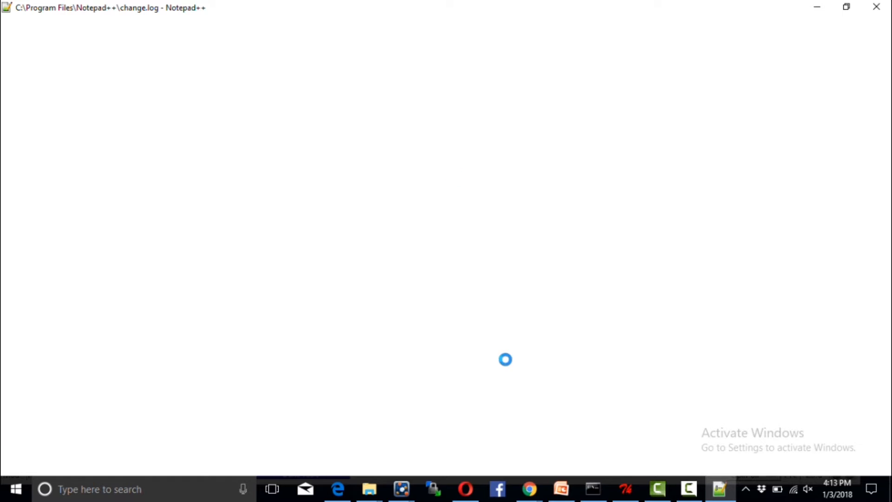
Switch to AutoDockTools, start opening a docking log for analysis, and browse to the Demo files folder on the Desktop.
left_click(628, 493)
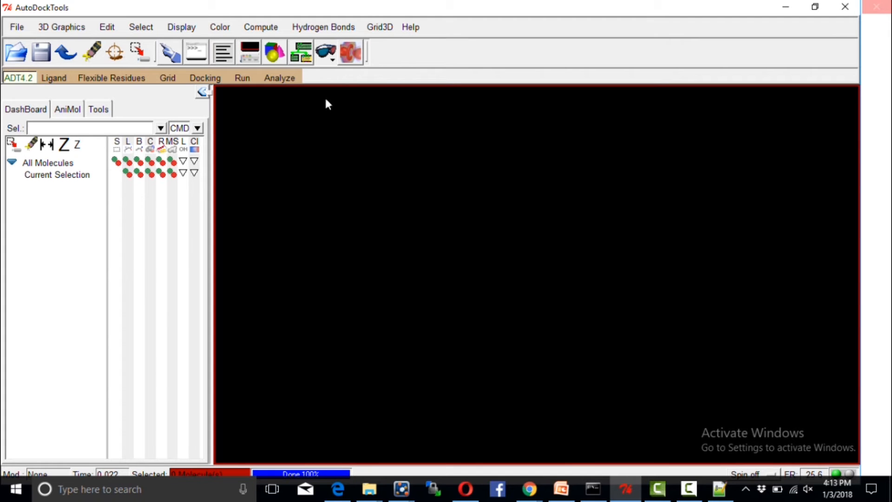
left_click(280, 78)
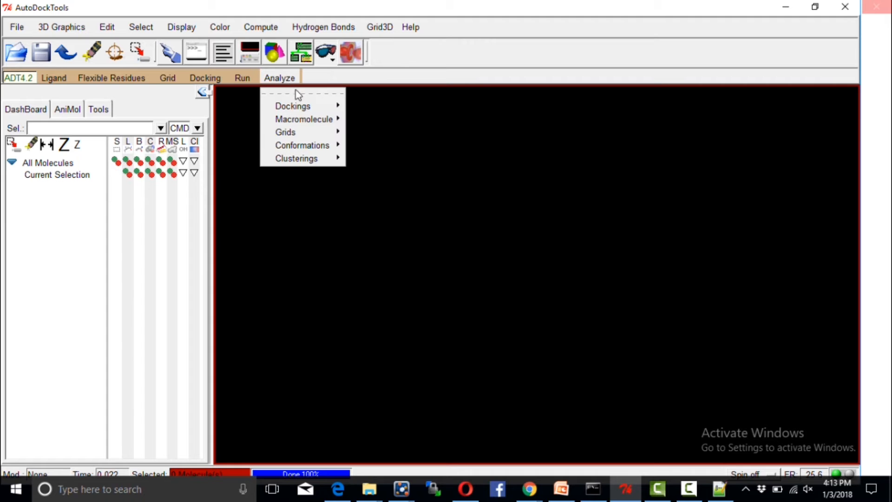
mouse_move(299, 107)
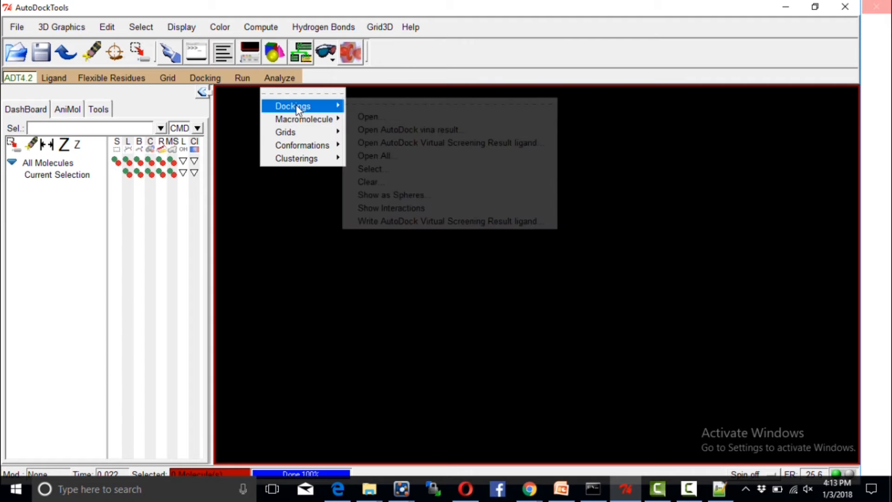
left_click(362, 117)
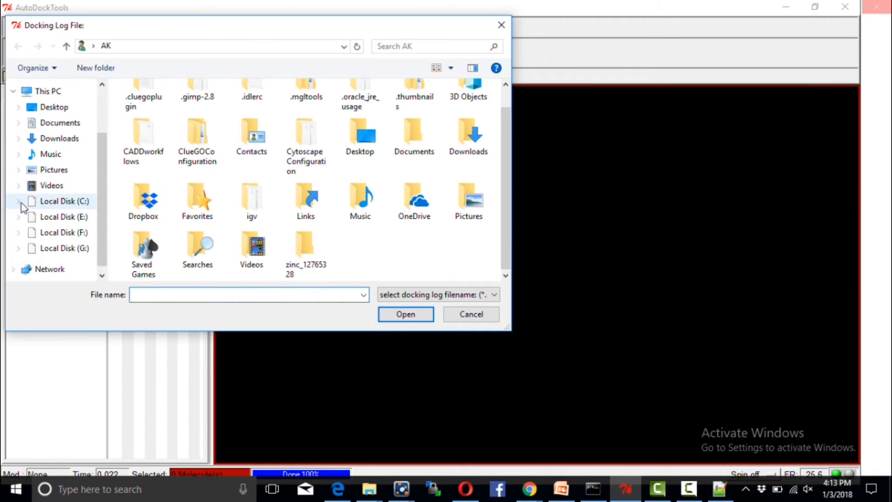
left_click(68, 201)
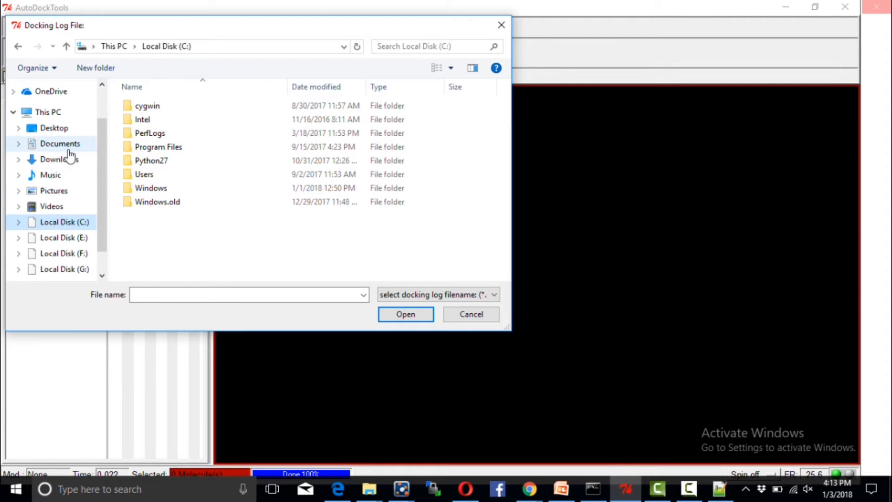
left_click(69, 175)
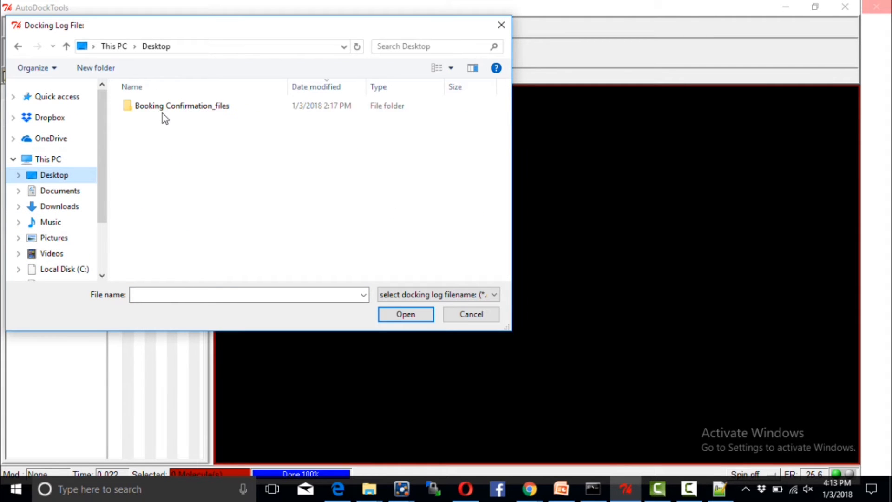
double_click(164, 108)
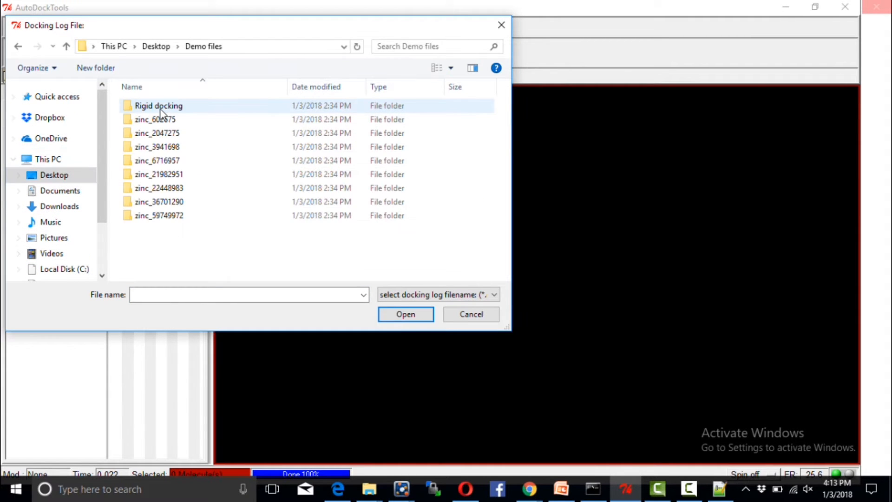
Open the dock_kinase docking log from the Rigid docking folder and dismiss the notice about the docked conformations.
double_click(161, 108)
left_click(169, 110)
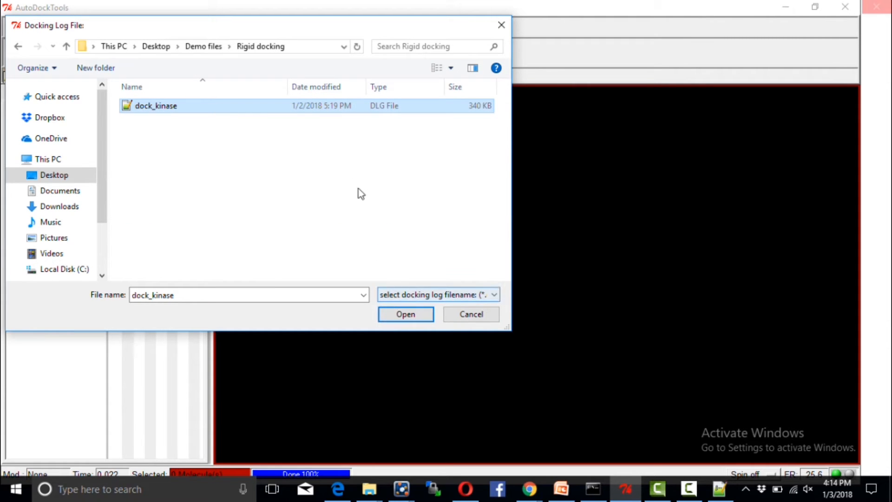
left_click(409, 316)
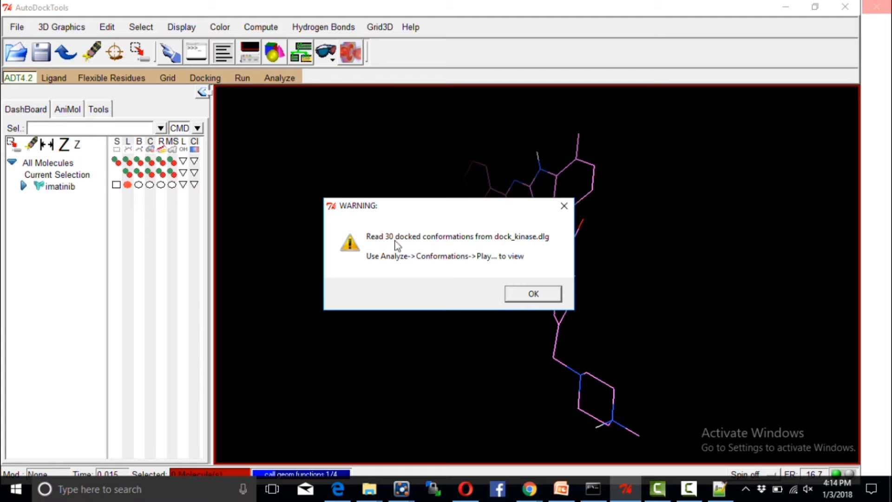
left_click_drag(404, 213, 336, 223)
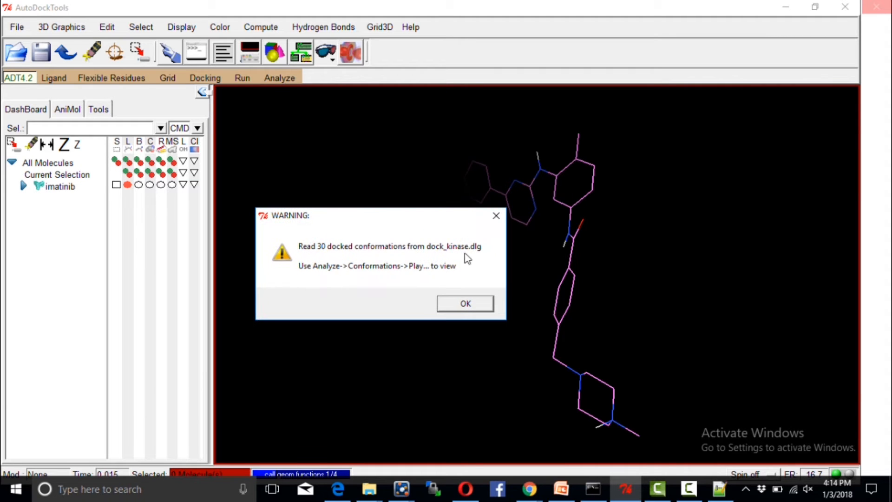
left_click(485, 309)
left_click_drag(486, 310, 434, 253)
Load kinase.pdbqt as the docking's macromolecule from the Rigid docking folder inside Demo files on the Desktop.
left_click(281, 79)
mouse_move(301, 125)
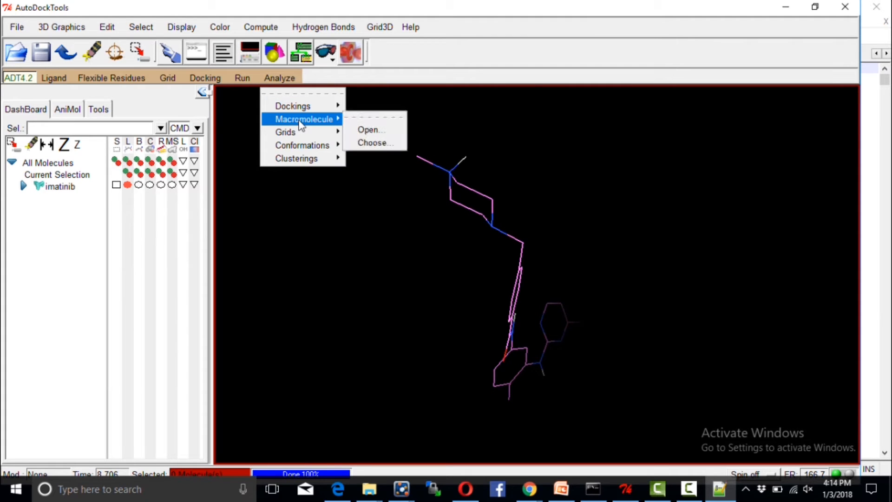
left_click(367, 129)
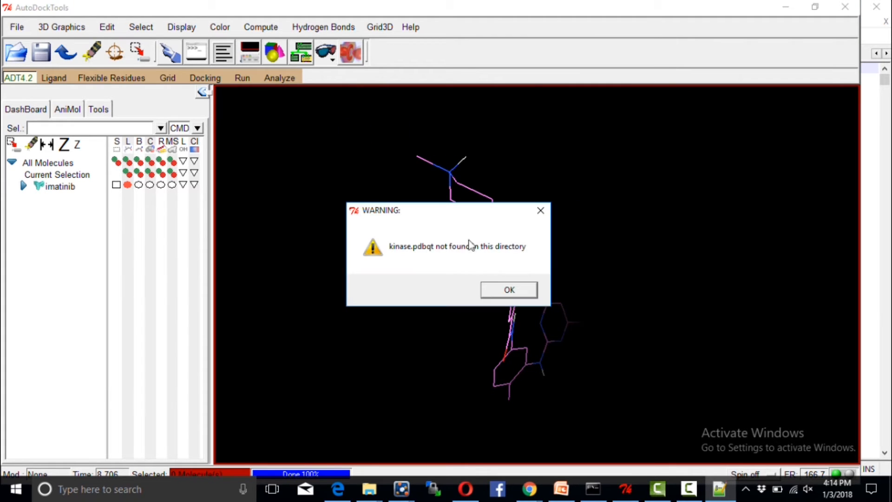
left_click(535, 212)
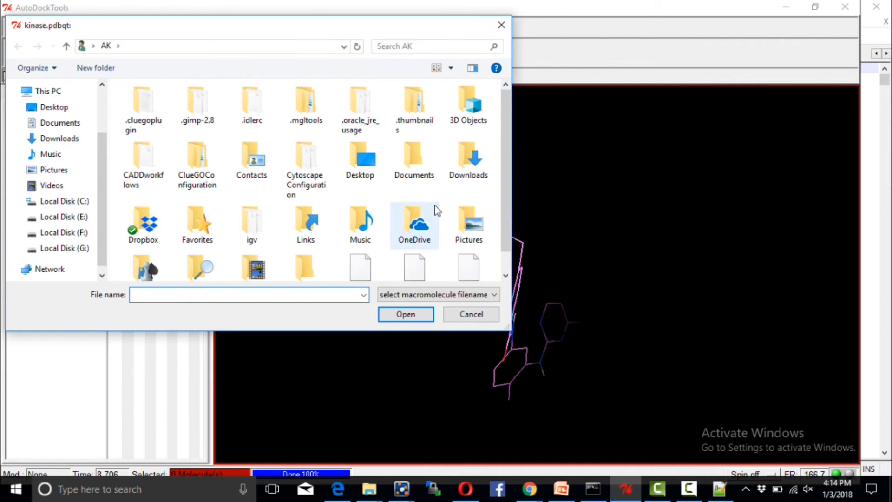
scroll(433, 205, "down", 1)
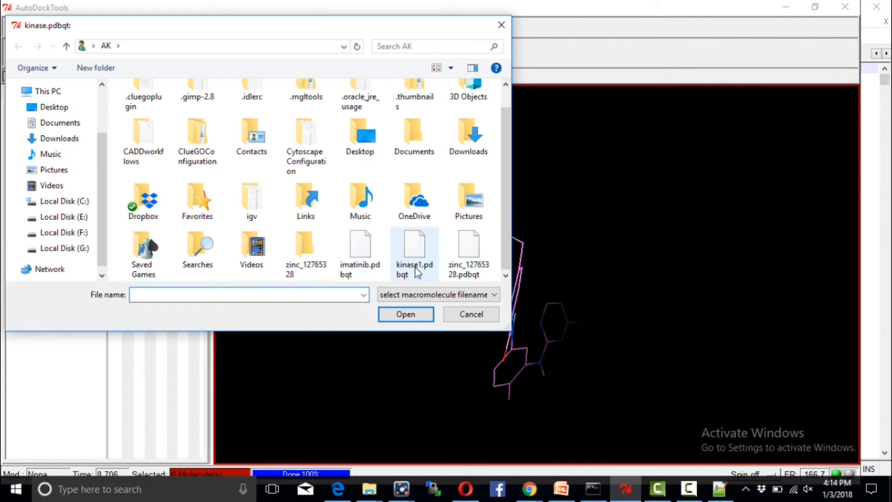
left_click(58, 122)
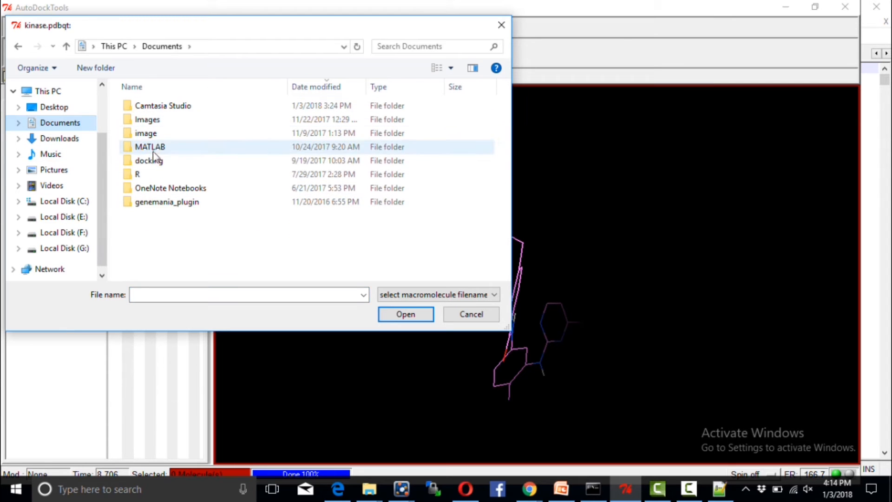
left_click(69, 138)
left_click(55, 107)
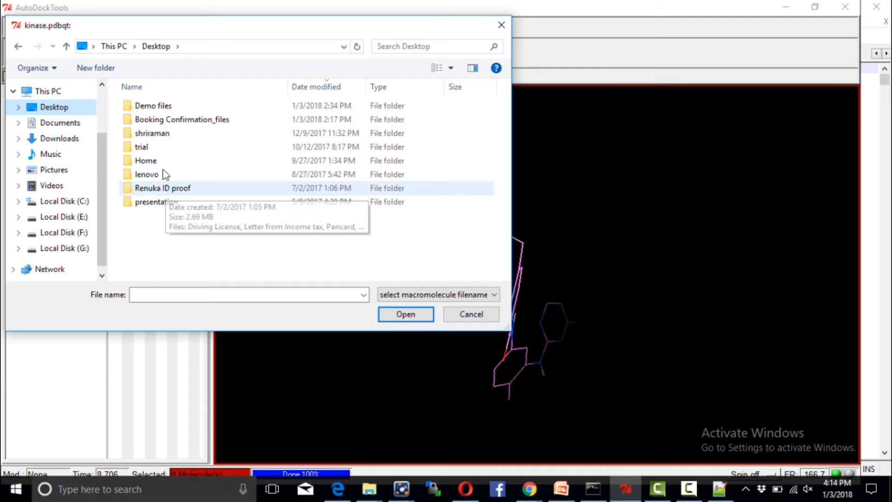
double_click(149, 106)
double_click(148, 107)
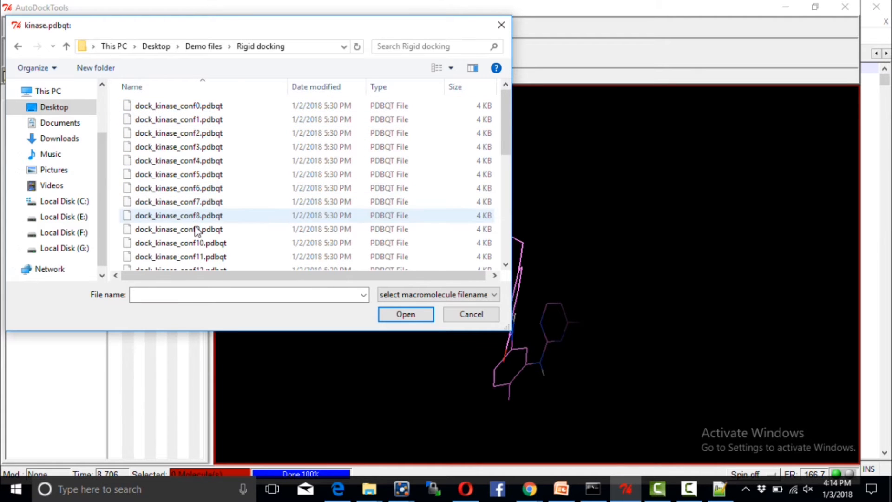
scroll(195, 230, "down", 6)
left_click(193, 262)
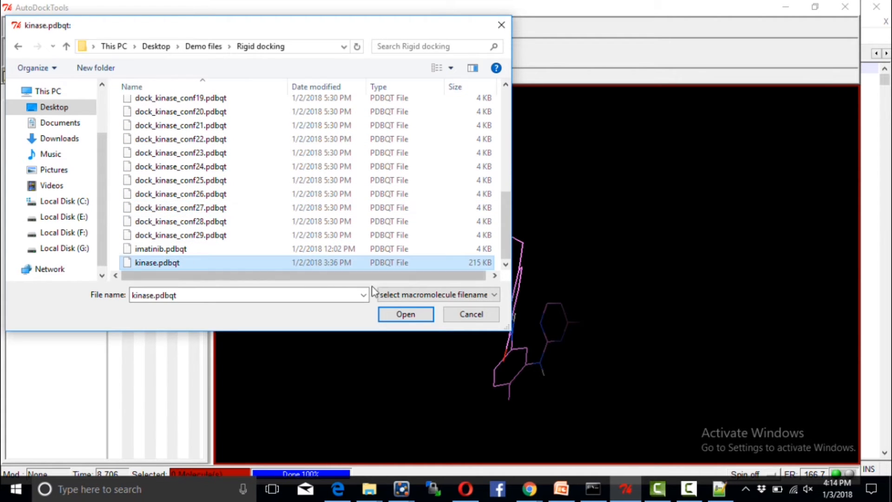
left_click(421, 314)
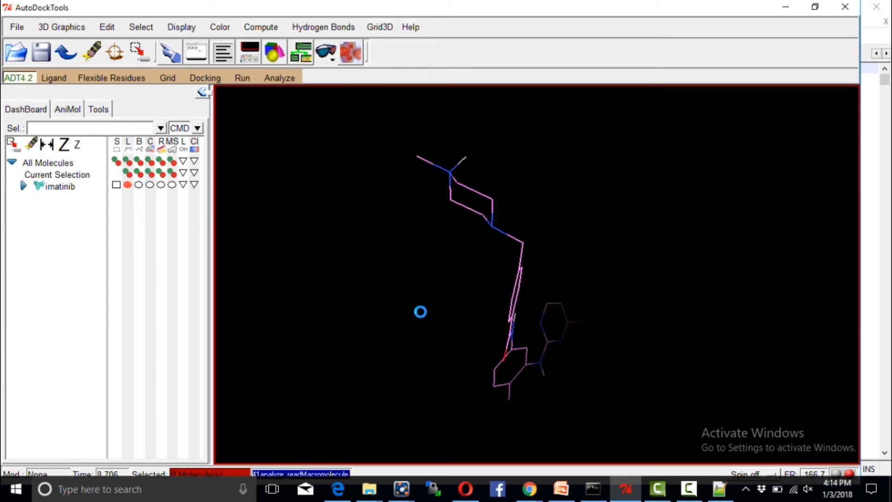
Examine the loaded kinase structure with the imatinib ligand from several angles and distances.
middle_click_drag(527, 315, 478, 240)
scroll(532, 338, "up", 7)
right_click_drag(532, 338, 422, 214)
right_click_drag(431, 277, 522, 302)
scroll(455, 281, "up", 5)
middle_click_drag(512, 265, 543, 218)
scroll(534, 215, "down", 5)
middle_click_drag(531, 321, 549, 302)
right_click_drag(542, 274, 535, 260)
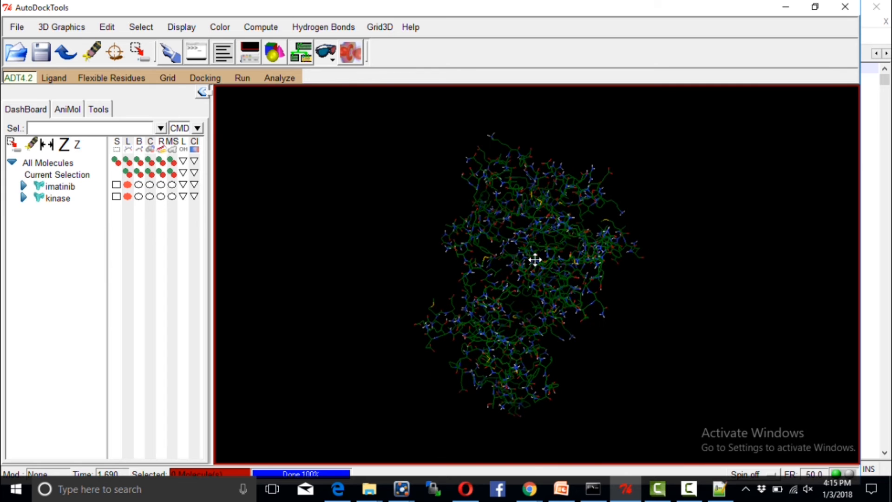
Show the kinase molecule as a ribbon and hide its line representation.
left_click(161, 196)
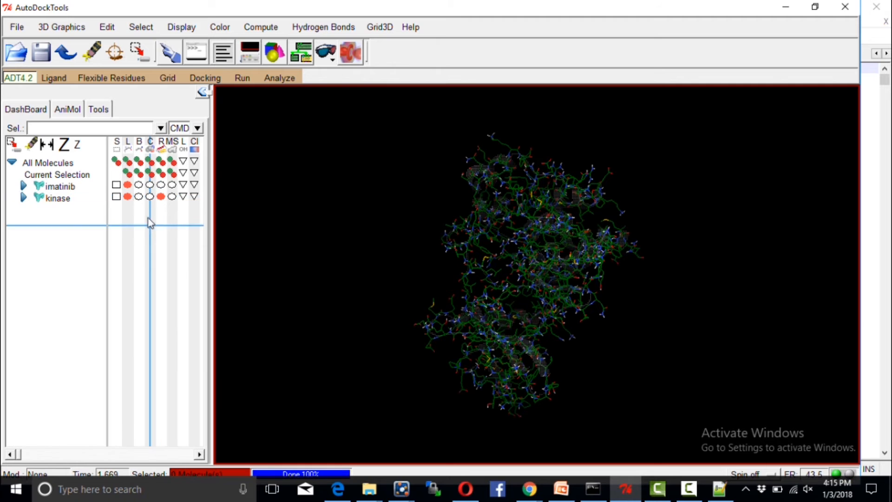
left_click(125, 196)
middle_click_drag(539, 288, 506, 186)
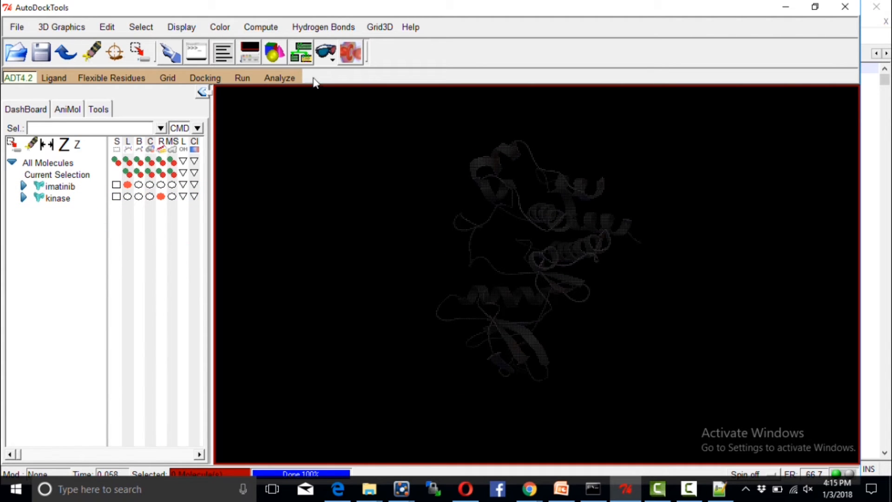
Open the conformation player for imatinib and advance to conformation 3.
left_click(280, 78)
mouse_move(307, 122)
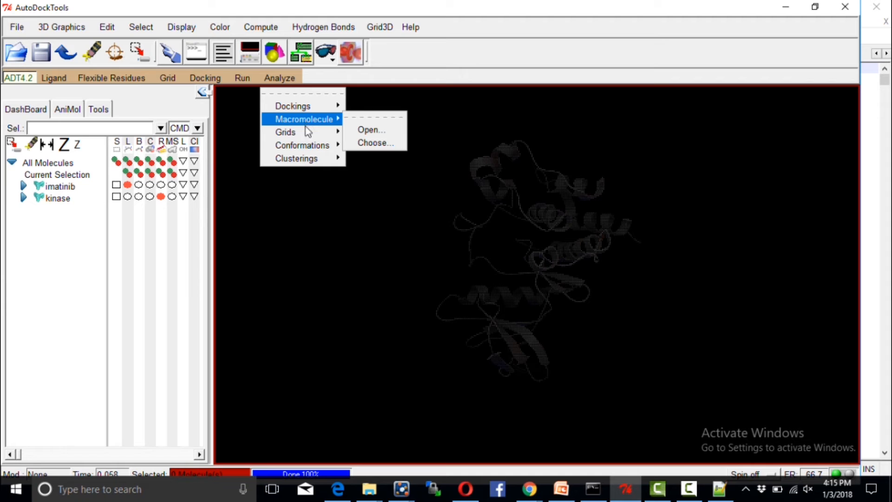
mouse_move(305, 147)
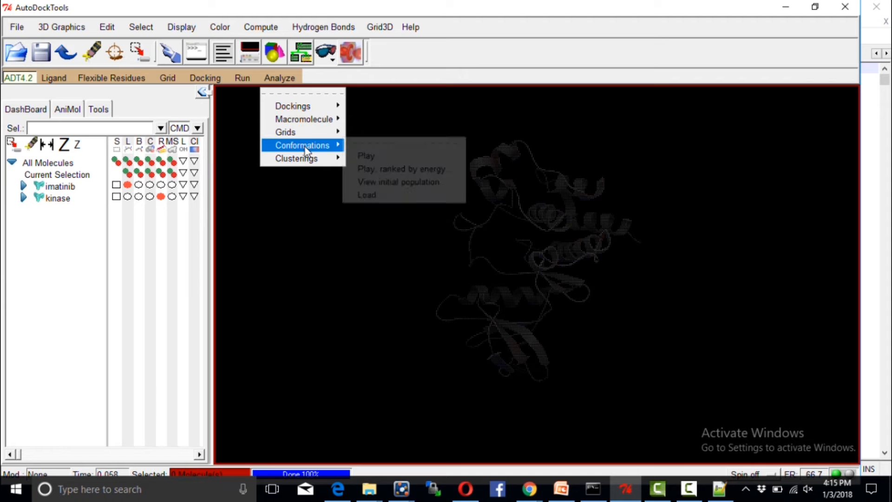
left_click(363, 157)
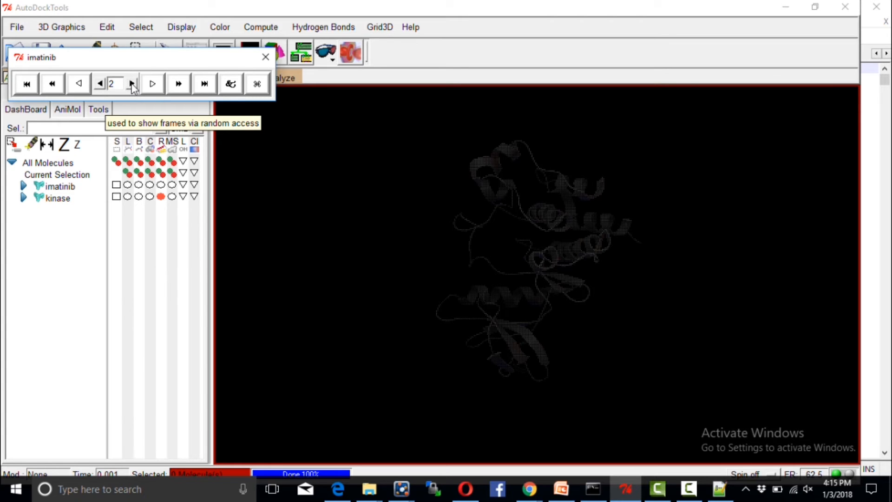
left_click(132, 84)
Examine the kinase ribbon from different angles and up close, looking for the docked imatinib conformation.
right_click_drag(543, 237, 498, 394)
right_click_drag(473, 244, 474, 362)
right_click_drag(487, 165, 473, 360)
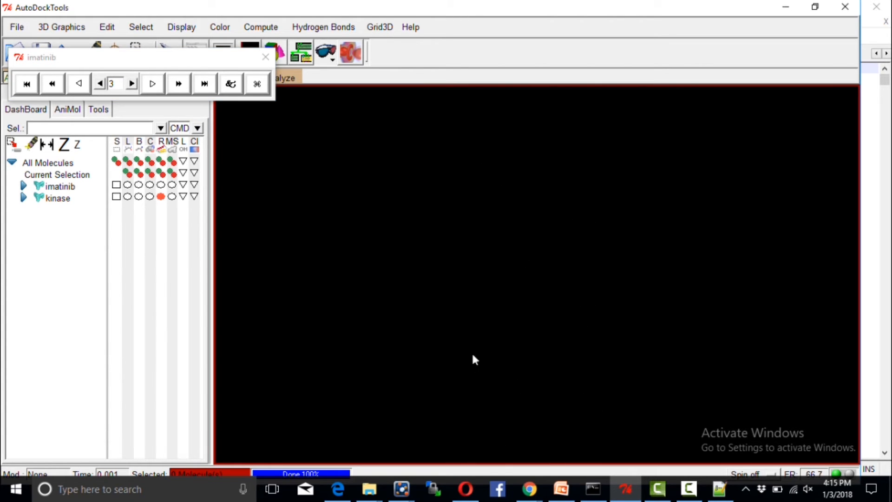
scroll(460, 258, "down", 8)
scroll(458, 262, "up", 5)
right_click_drag(513, 341, 474, 180)
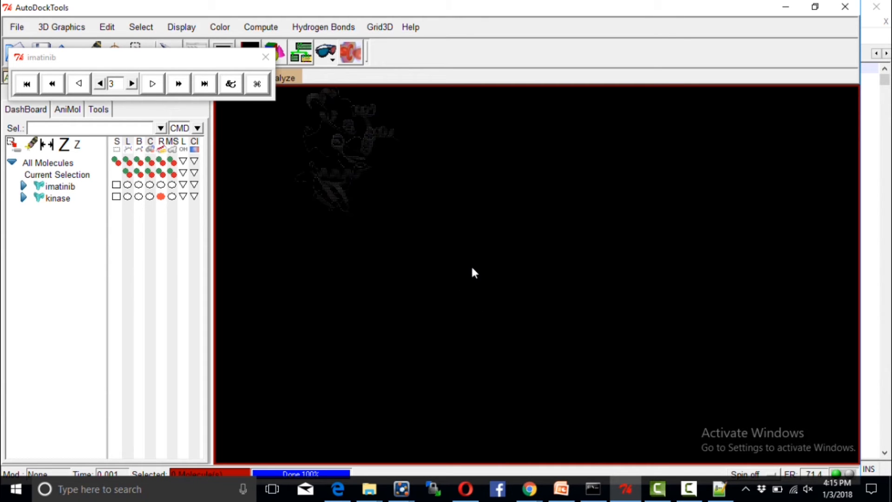
middle_click_drag(357, 178, 449, 183)
right_click_drag(322, 165, 502, 265)
scroll(502, 265, "up", 10)
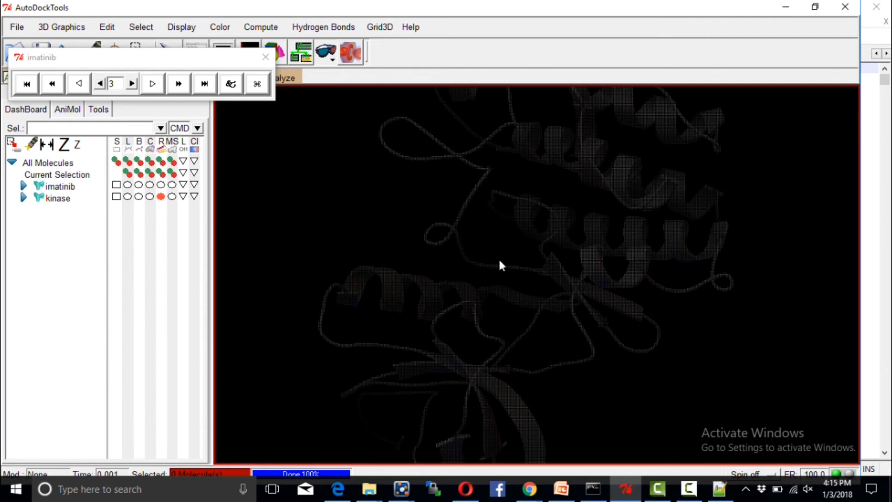
middle_click_drag(480, 274, 470, 205)
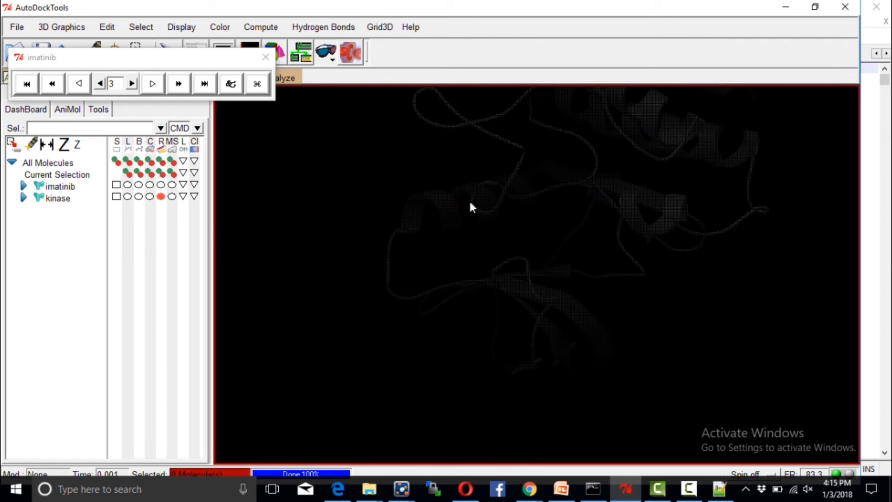
left_click_drag(101, 207, 52, 201)
right_click(52, 199)
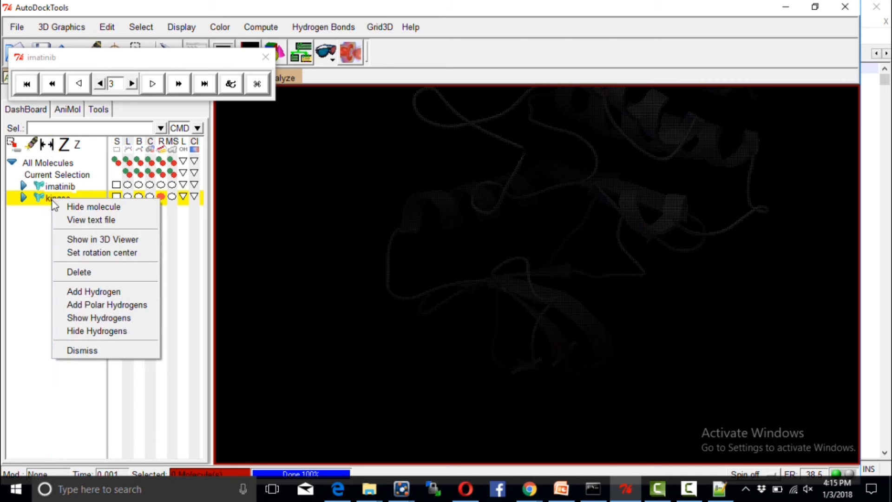
left_click(36, 291)
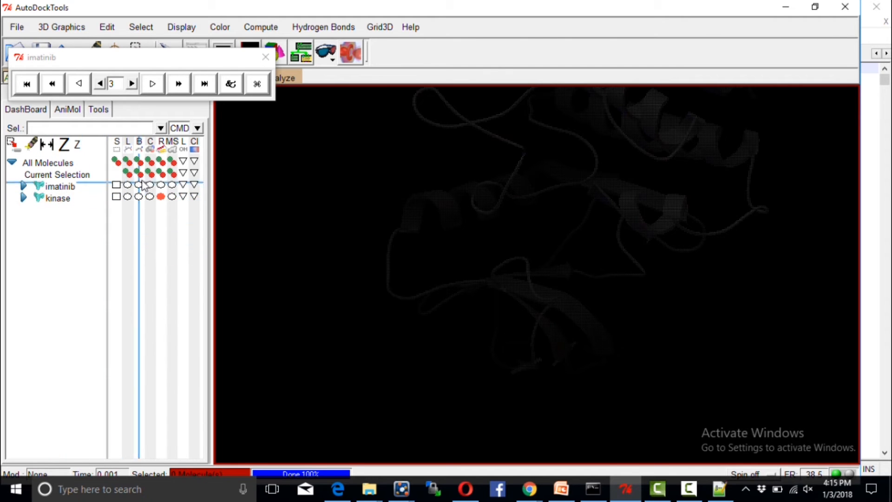
left_click_drag(576, 281, 582, 185)
left_click_drag(633, 302, 589, 418)
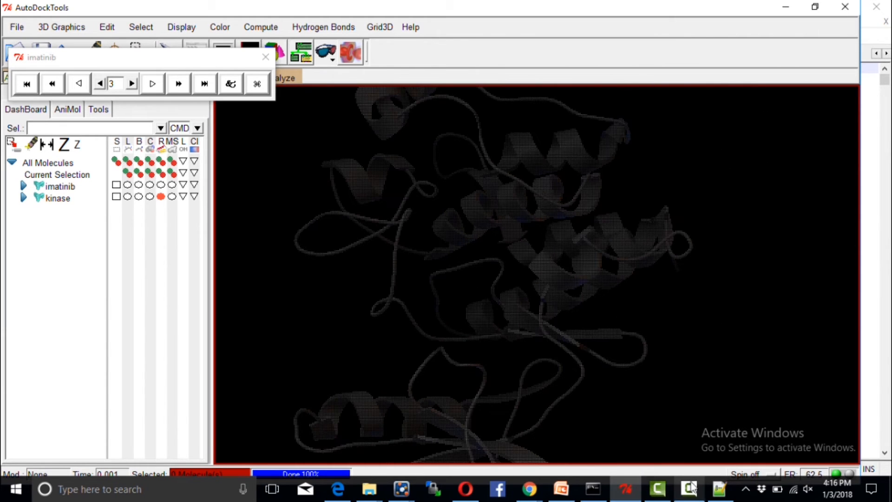
Switch to Notepad++ and read through dock_kinase.dlg, covering the docking parameters and the binding energies of the first docking runs.
left_click(719, 489)
scroll(380, 287, "down", 2)
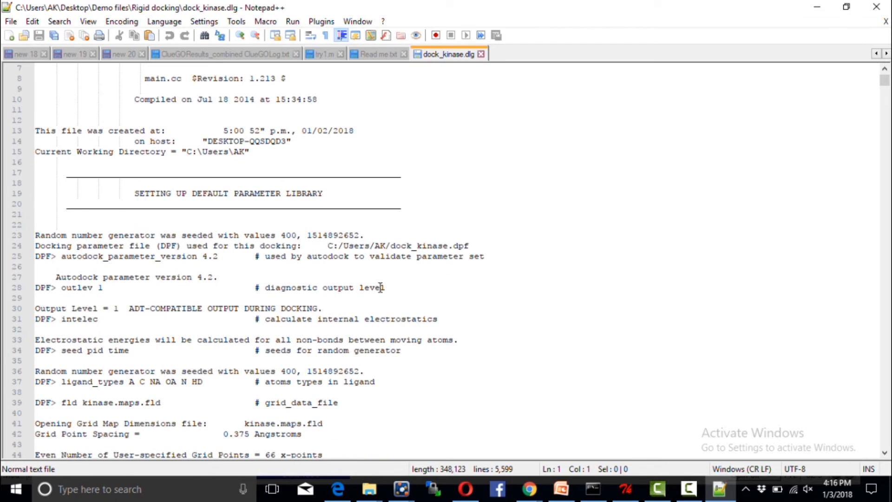
scroll(466, 209, "down", 20)
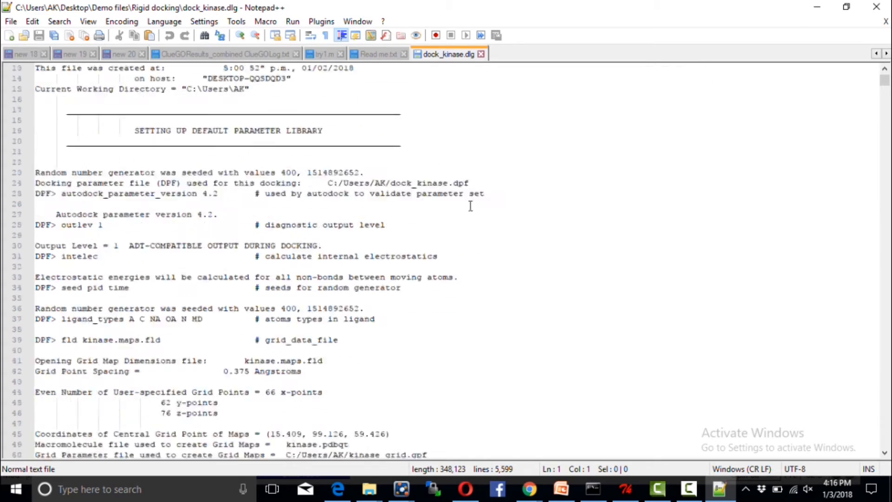
scroll(465, 208, "down", 20)
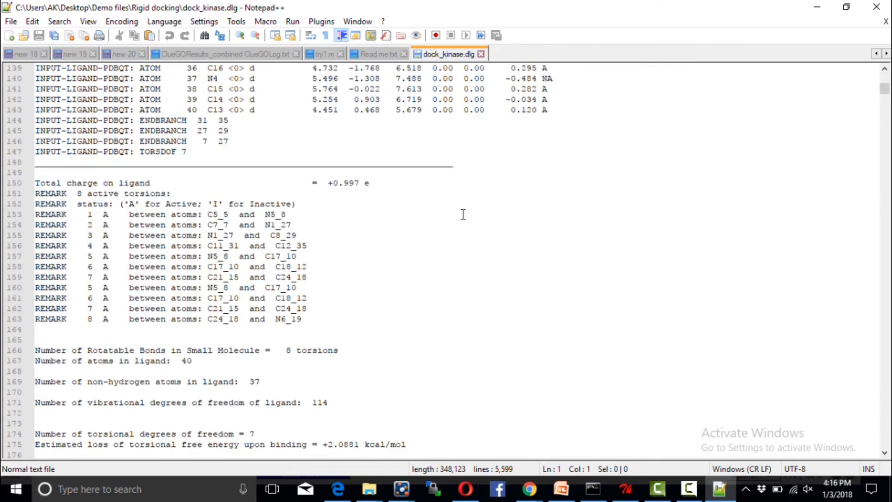
scroll(462, 214, "down", 20)
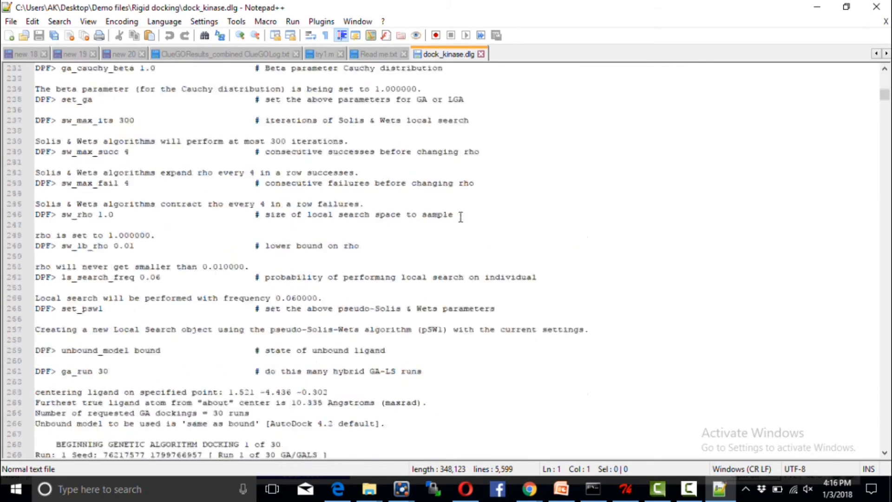
scroll(459, 218, "down", 13)
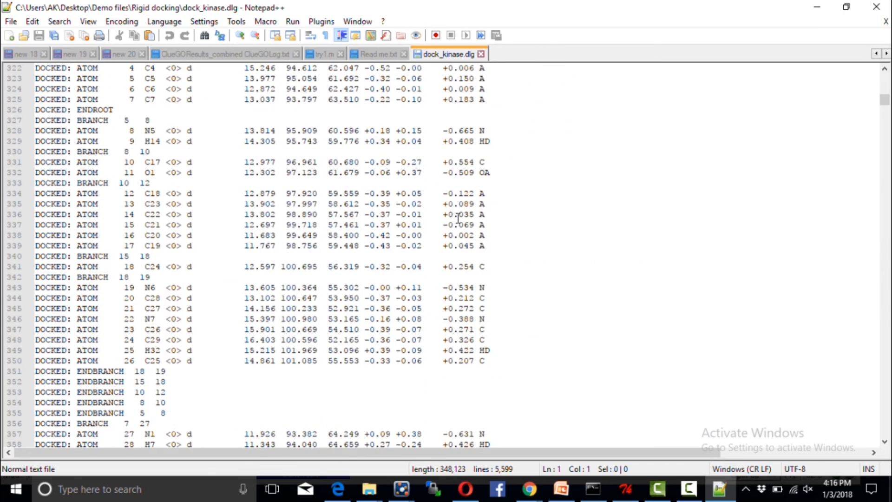
scroll(458, 218, "down", 20)
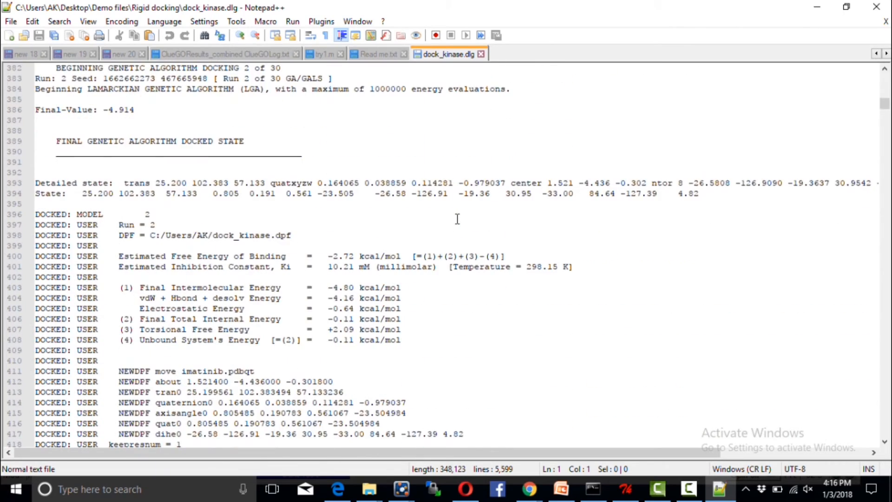
scroll(457, 219, "down", 7)
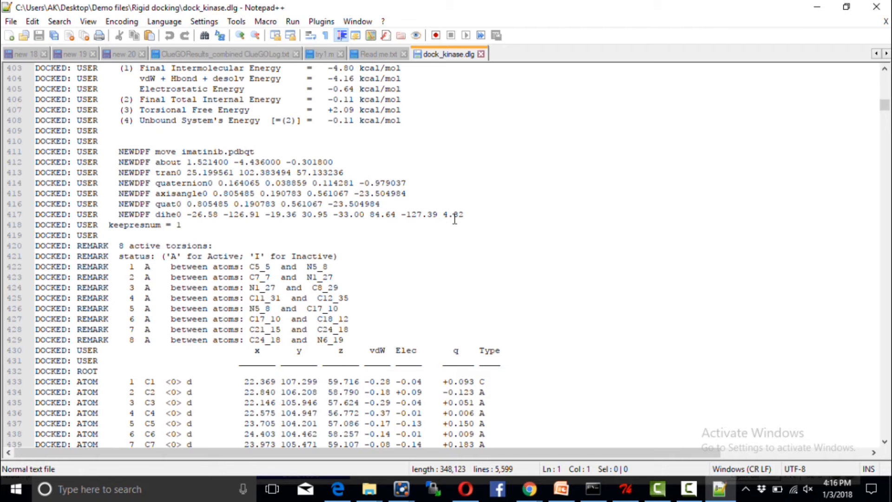
scroll(455, 219, "down", 20)
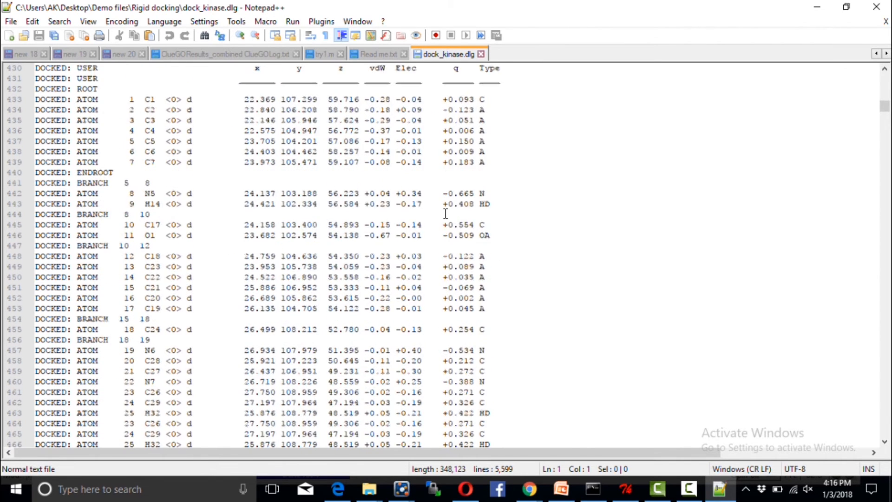
scroll(445, 215, "down", 7)
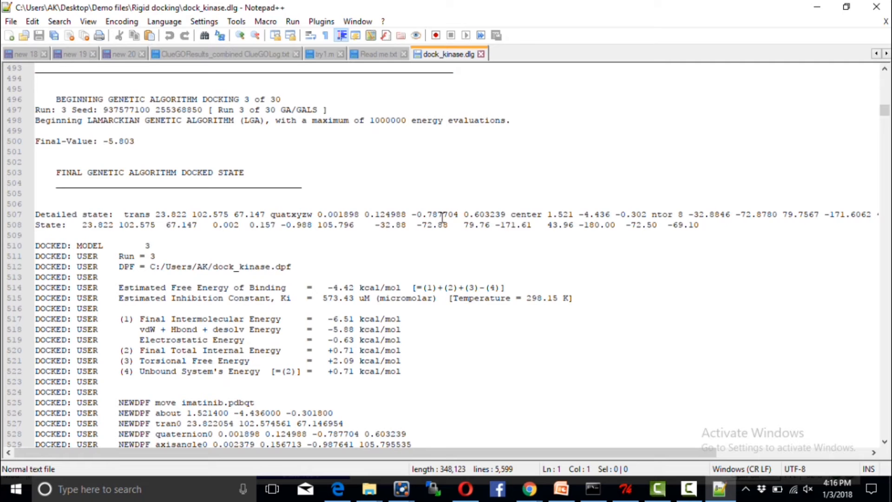
Search dock_kinase.dlg for "cluster" to reach the cluster analysis of conformations.
key("ctrl+f")
key("Return")
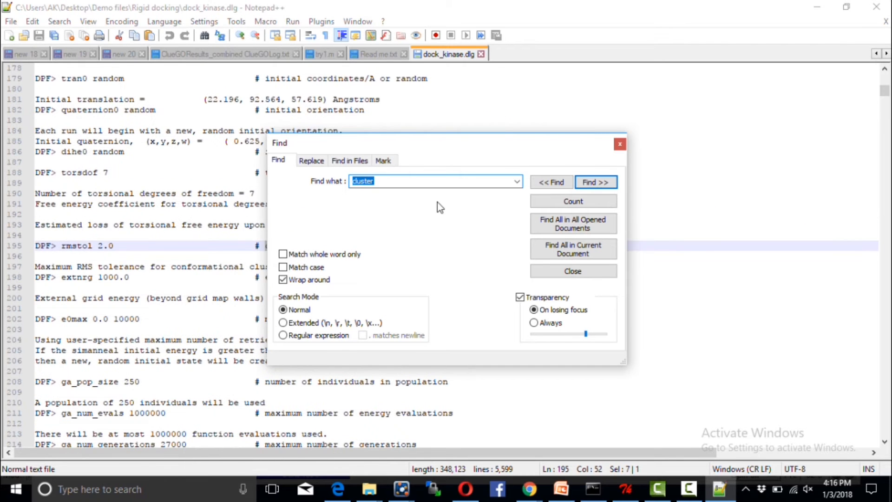
key("Return")
key("Return")
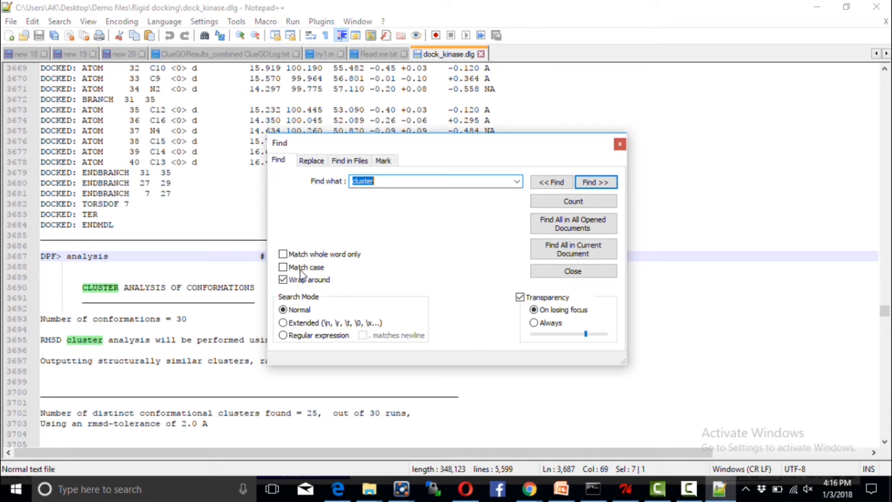
left_click(619, 145)
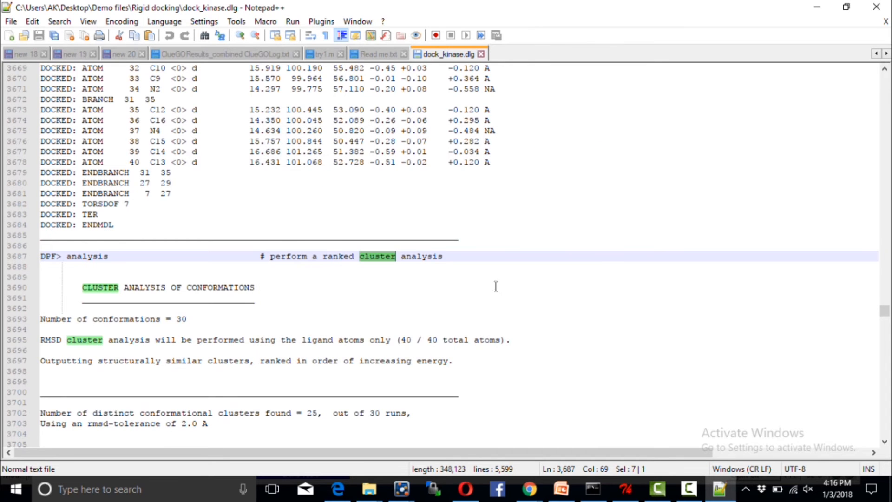
Examine the clustering histogram, comparing lowest binding energy, run, mean binding energy and number of conformations for the rank 1 cluster.
scroll(496, 286, "down", 13)
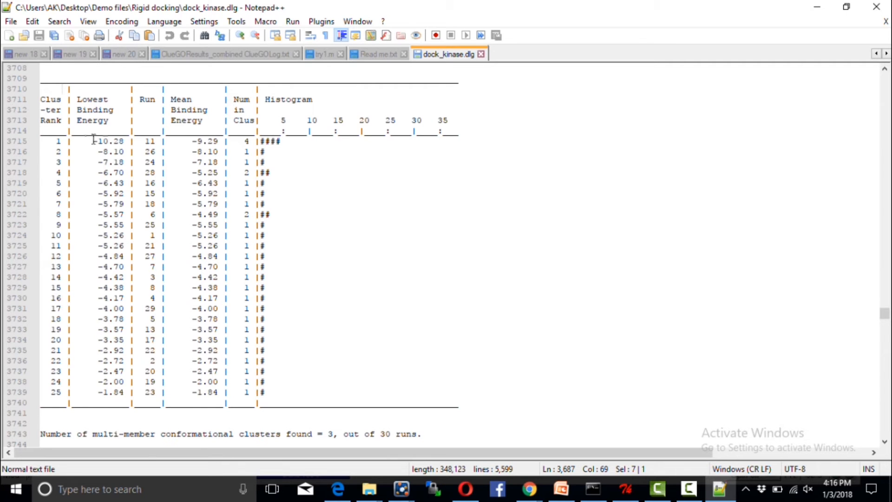
left_click_drag(90, 144, 123, 141)
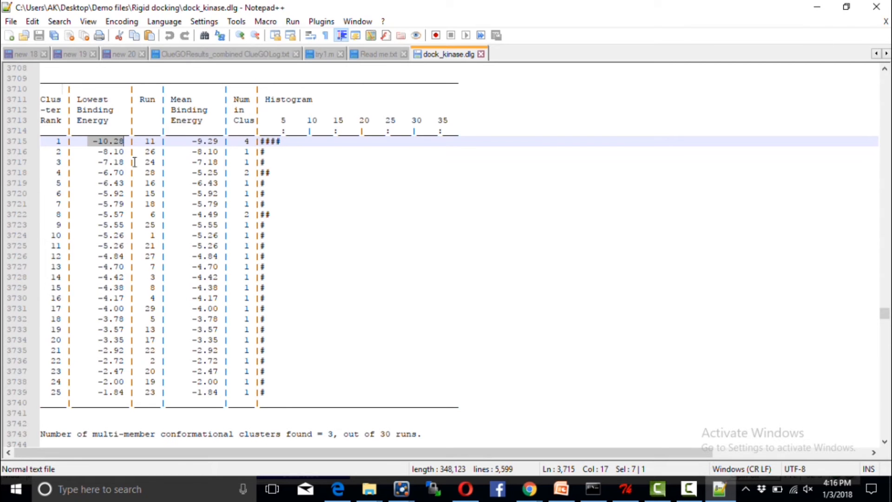
double_click(247, 140)
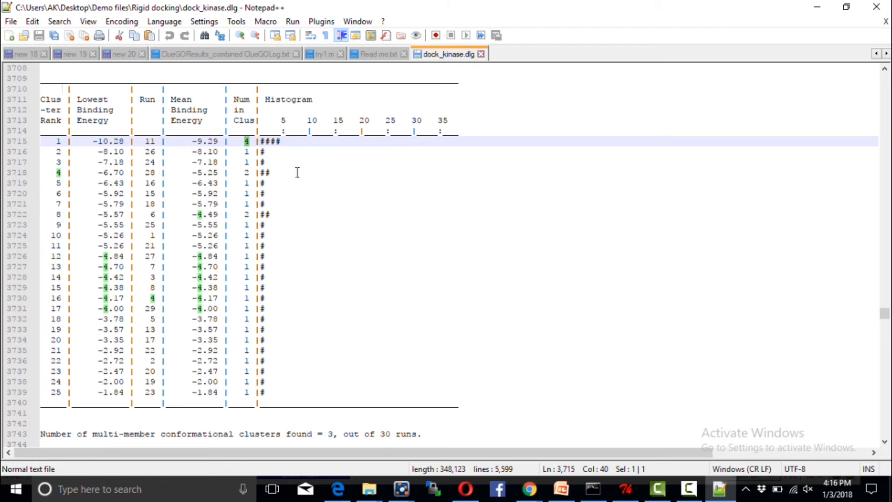
left_click_drag(88, 141, 127, 139)
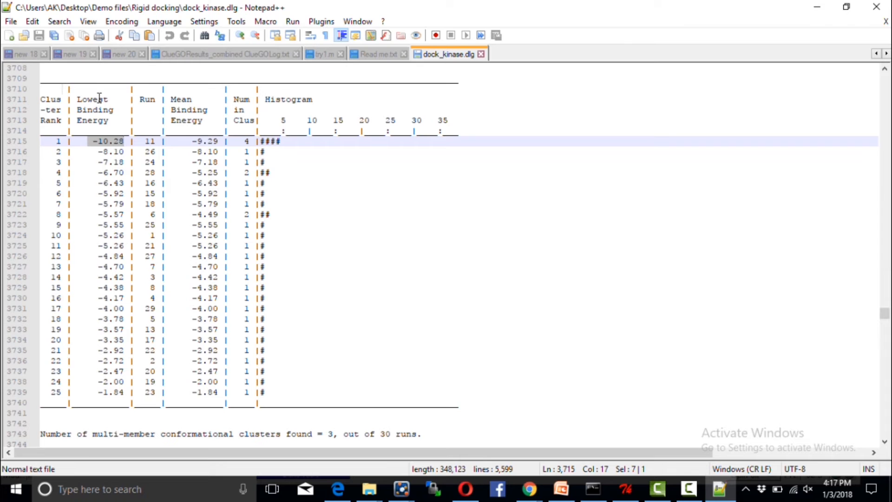
scroll(262, 236, "down", 9)
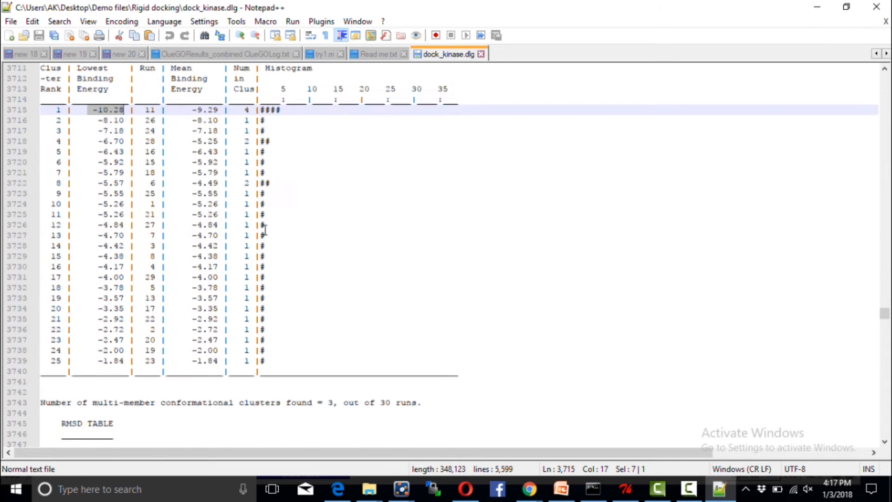
scroll(262, 235, "up", 8)
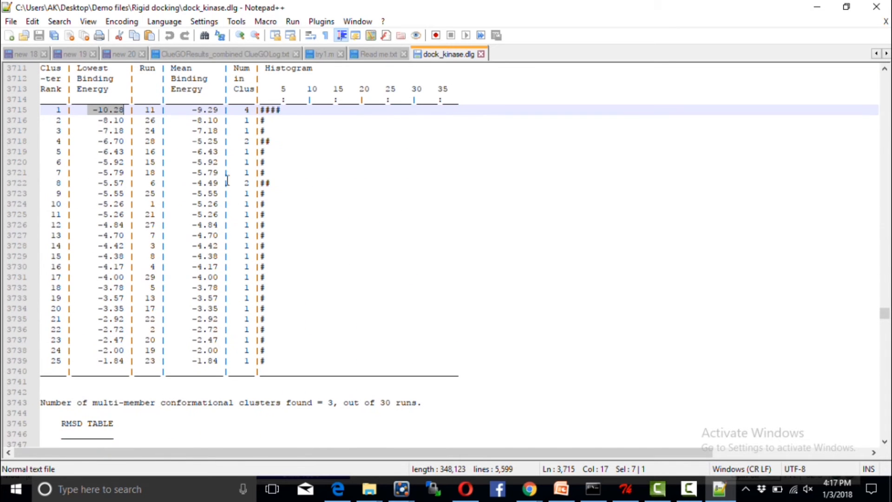
left_click(95, 110)
left_click_drag(98, 110, 301, 113)
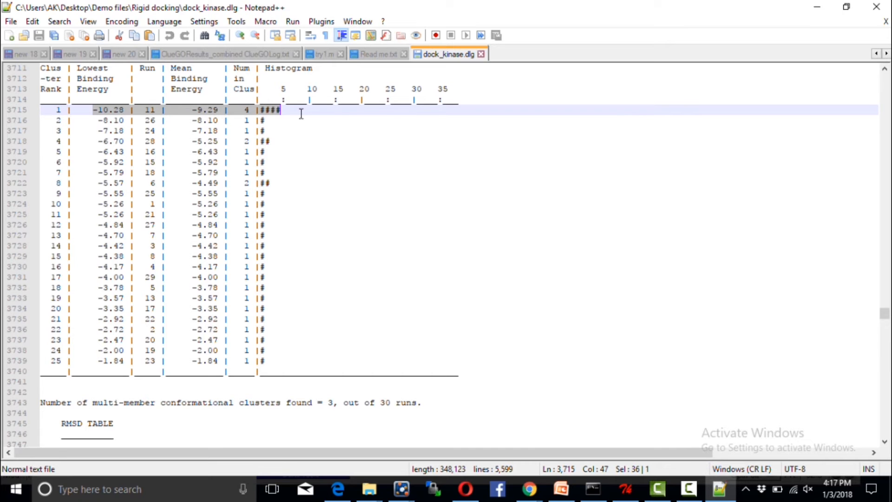
scroll(368, 320, "down", 1)
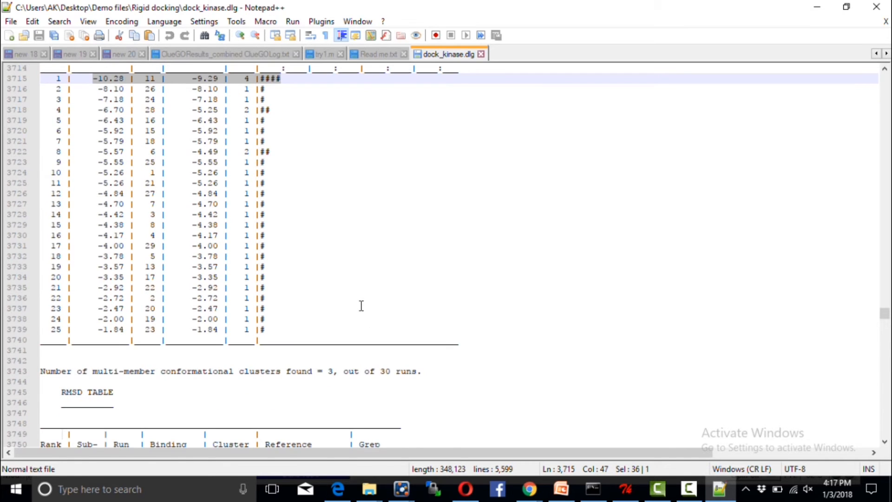
scroll(357, 305, "up", 4)
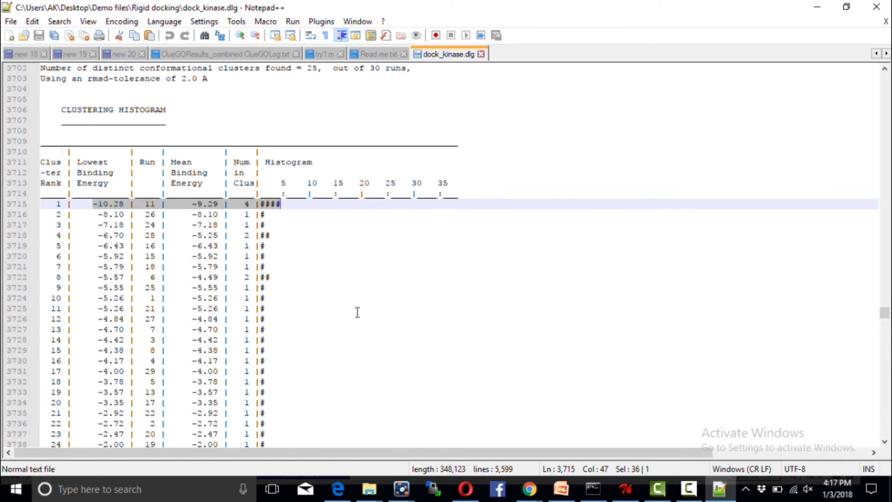
Read the section on the lowest energy docked conformation from each cluster, covering the entries for runs 11 and 26.
scroll(357, 313, "down", 20)
scroll(346, 316, "down", 5)
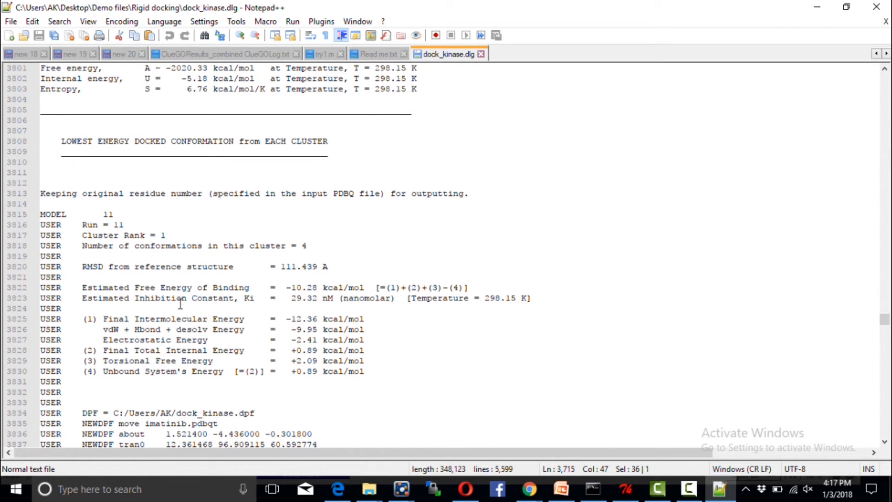
scroll(180, 277, "down", 2)
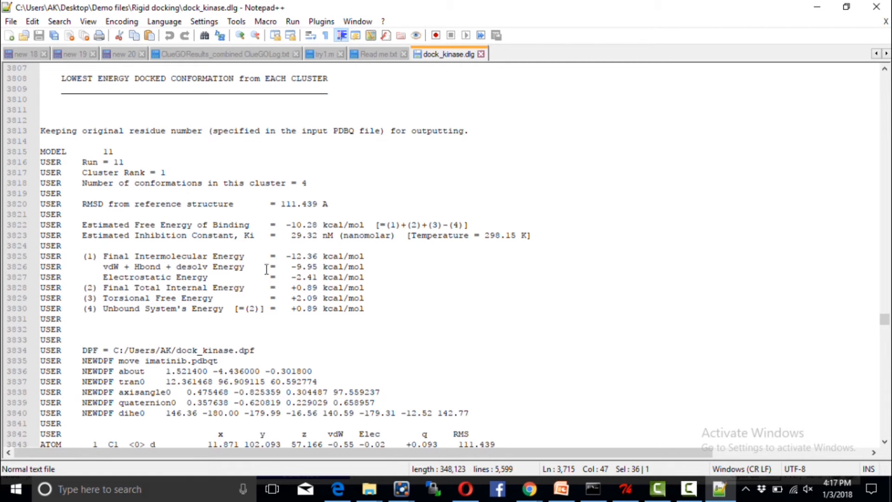
scroll(266, 305, "down", 16)
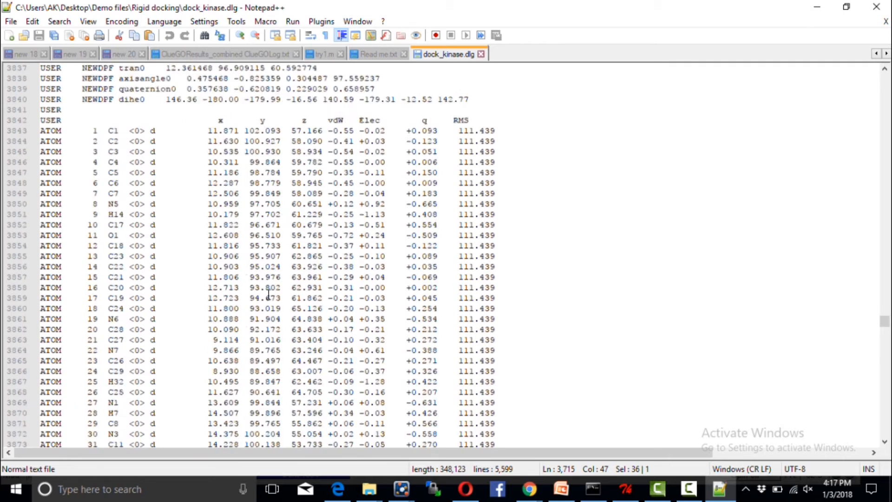
scroll(267, 293, "up", 6)
scroll(317, 285, "down", 8)
scroll(316, 288, "down", 1)
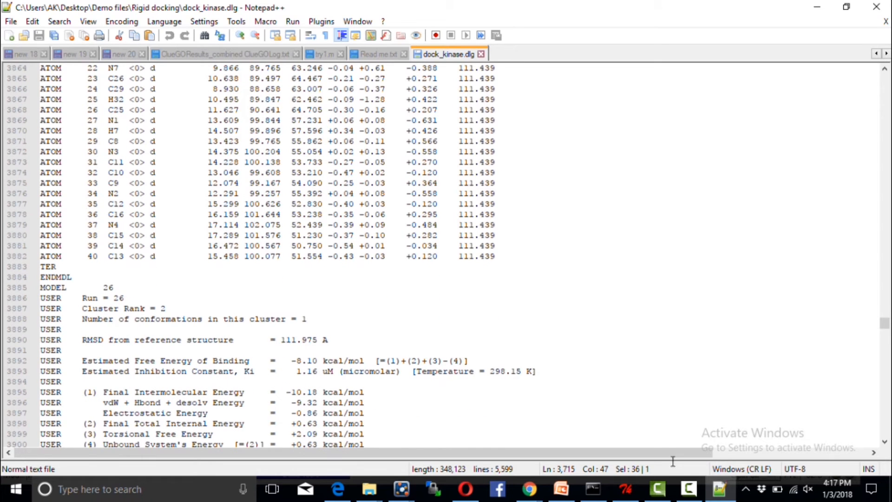
Switch to AutoDockTools and close the imatinib conformation player.
left_click(626, 488)
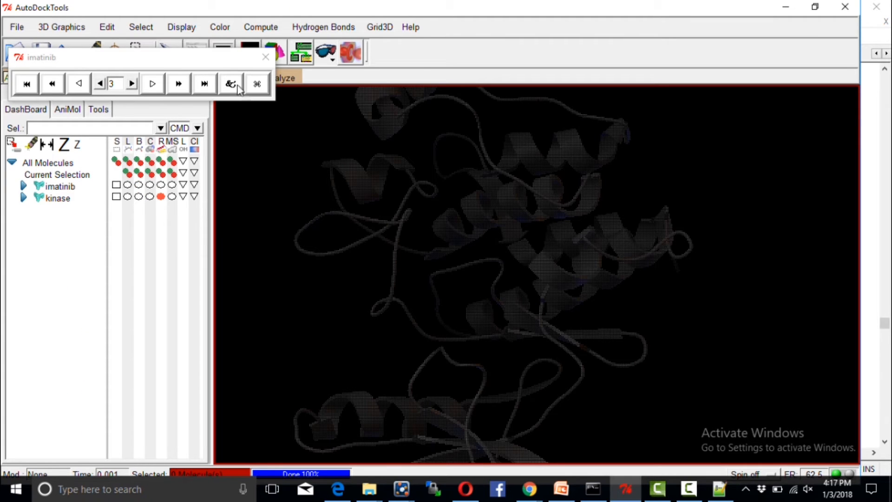
left_click_drag(504, 226, 529, 209)
left_click(263, 59)
left_click_drag(437, 248, 408, 232)
left_click_drag(368, 292, 332, 172)
Show the imatinib clustering histogram and maximize its window.
left_click(279, 78)
mouse_move(318, 158)
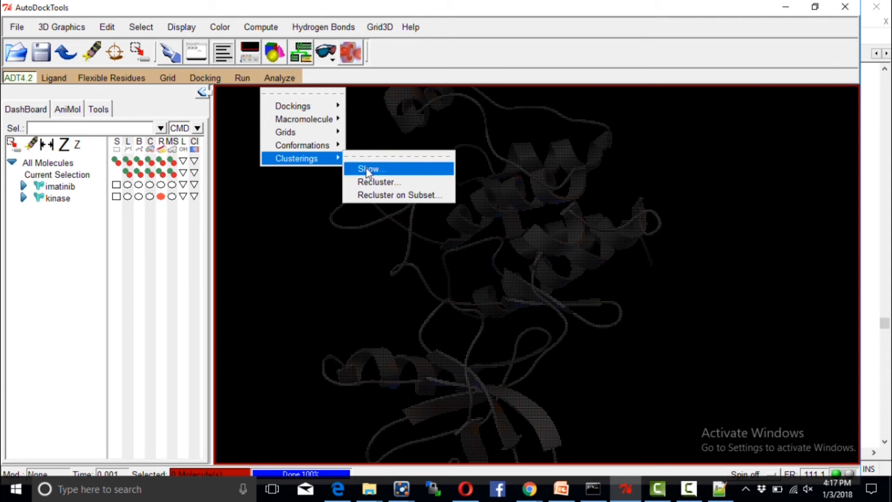
left_click(368, 170)
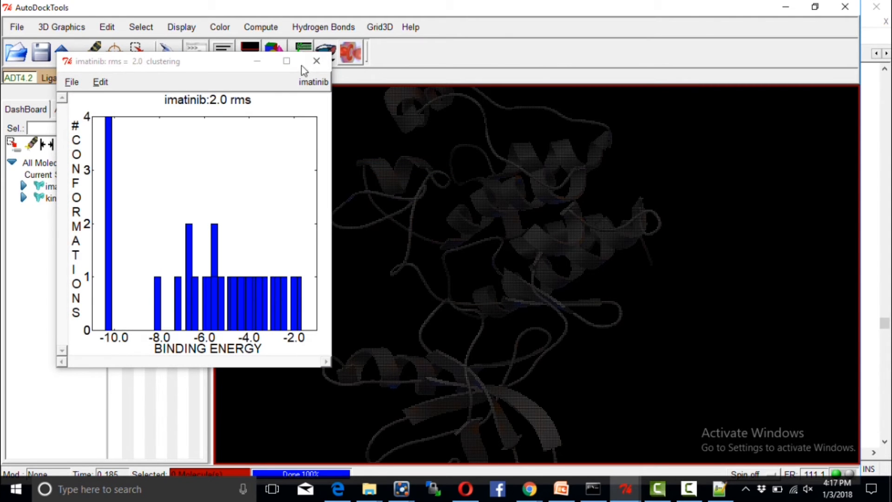
left_click(286, 61)
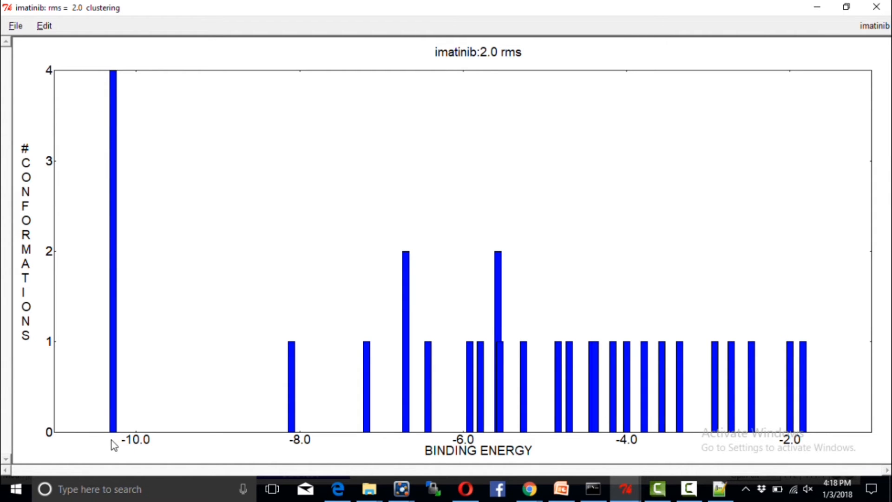
Load the lowest-energy cluster from the histogram, display imatinib as lines and go to conformation 1_1.
left_click(114, 301)
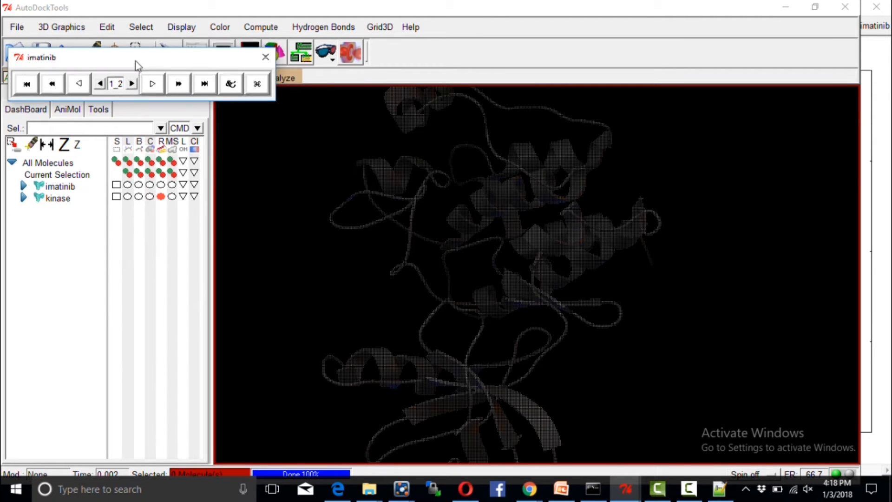
left_click_drag(137, 65, 138, 53)
left_click(128, 184)
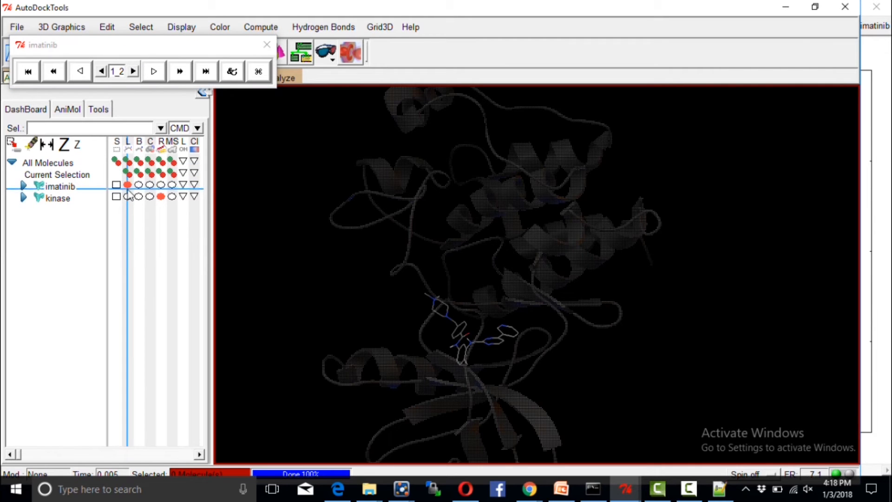
left_click_drag(503, 373, 508, 360)
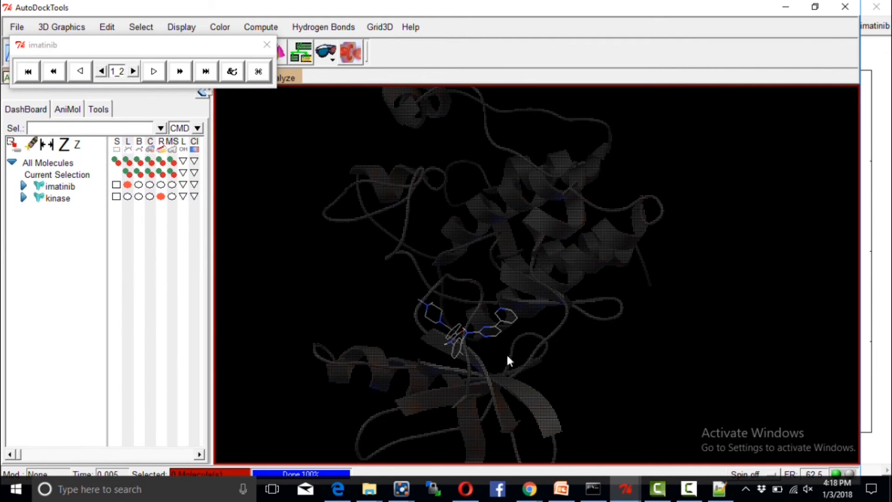
left_click(102, 73)
Examine imatinib's docked conformation 1_1 inside the kinase ribbon up close and from different angles.
left_click_drag(370, 320, 456, 191)
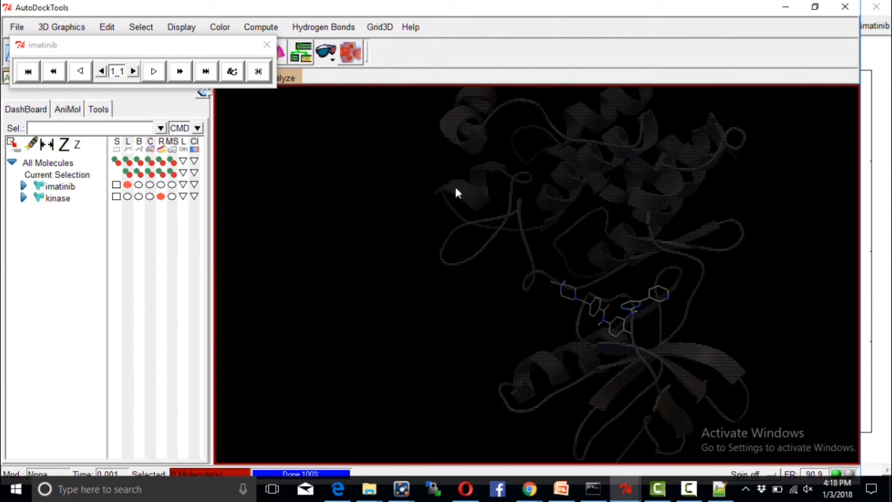
middle_click_drag(551, 353, 474, 311)
right_click_drag(473, 311, 470, 312)
left_click_drag(470, 194, 462, 212)
scroll(480, 299, "up", 3)
scroll(478, 296, "up", 5)
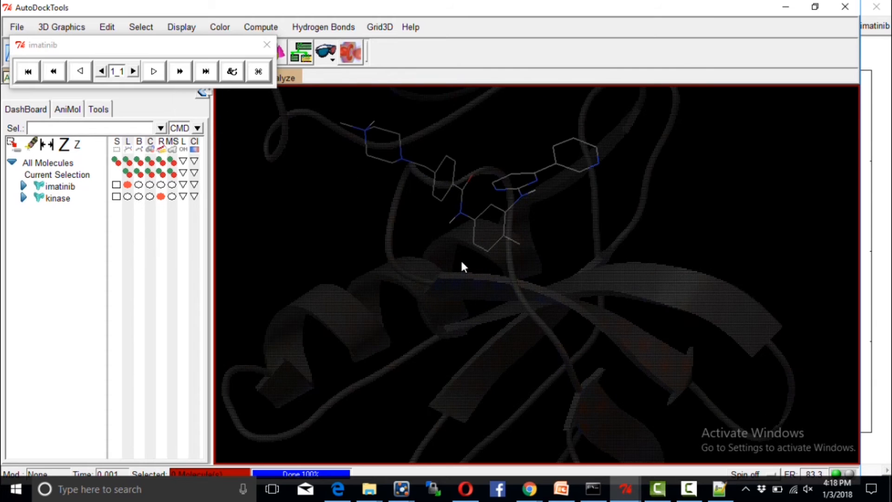
left_click_drag(446, 260, 660, 285)
Try to bring the kinase and imatinib back into the 3D view, including by restoring and re-maximizing the window.
right_click_drag(496, 189, 505, 343)
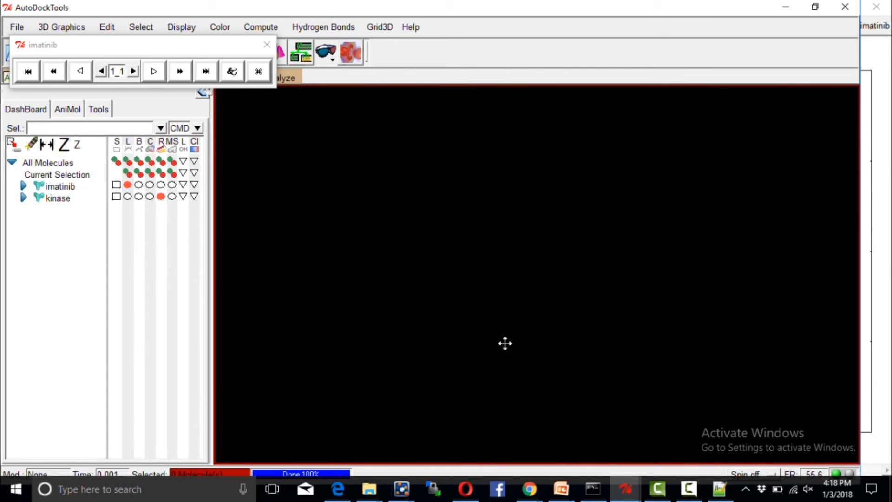
left_click(815, 6)
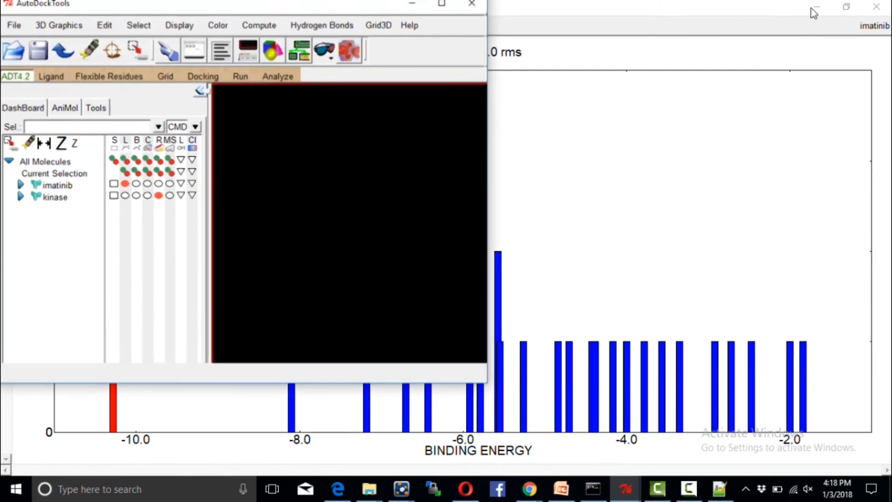
left_click(443, 5)
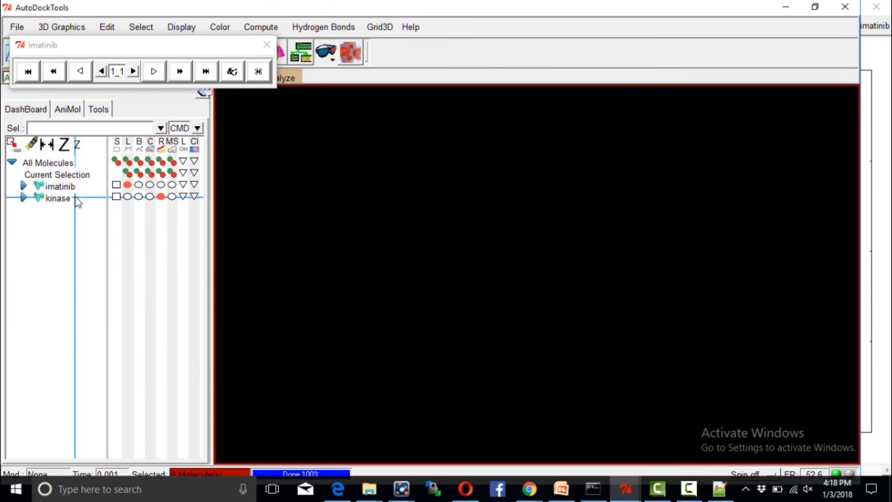
left_click_drag(470, 215, 440, 257)
right_click_drag(440, 255, 453, 137)
left_click_drag(454, 140, 477, 241)
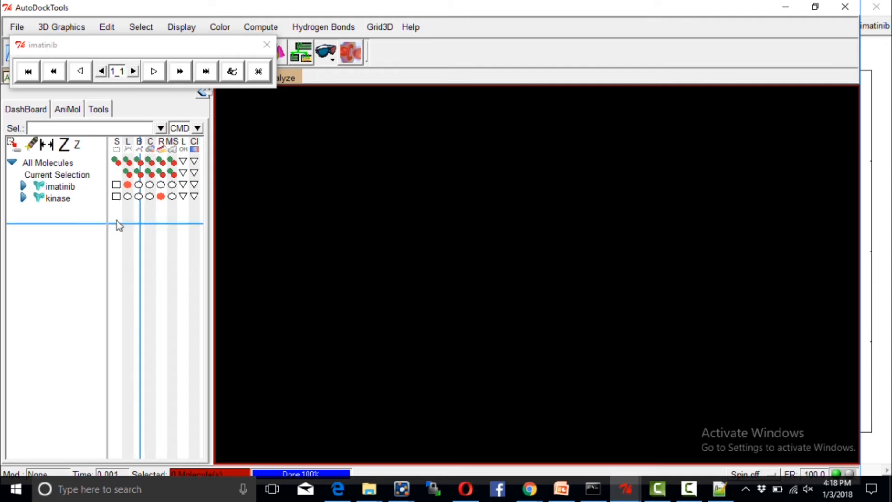
left_click(63, 197)
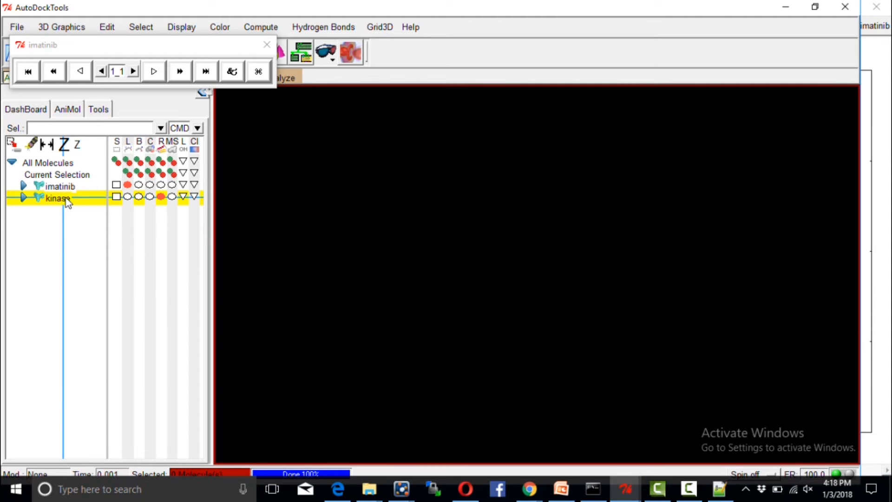
left_click_drag(604, 256, 600, 274)
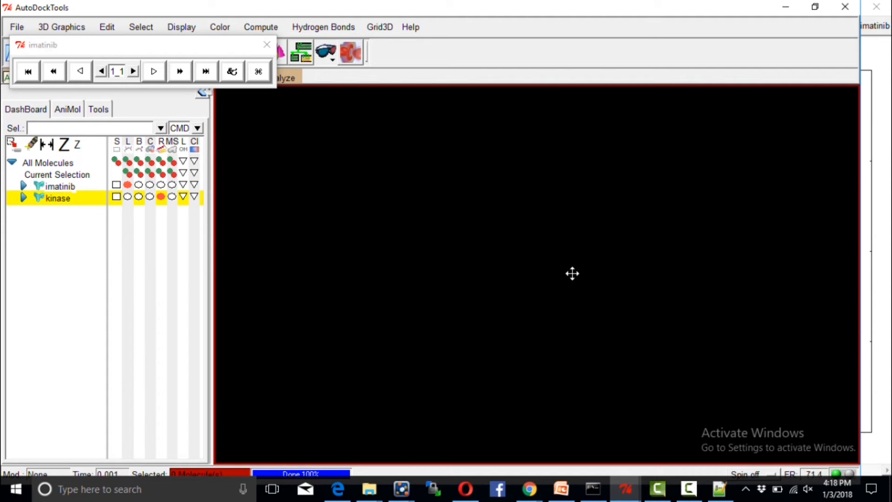
Delete the kinase molecule and move the imatinib conformation player clear of the toolbars.
right_click(55, 196)
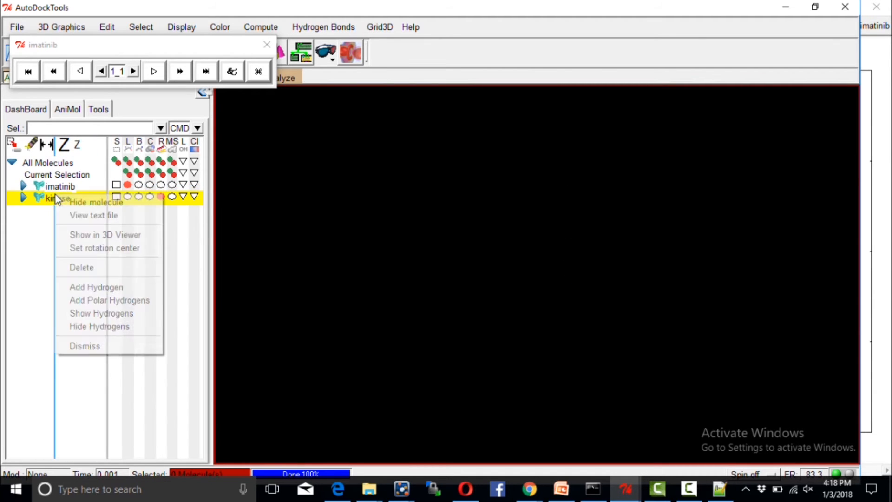
left_click(104, 269)
left_click_drag(98, 46, 421, 110)
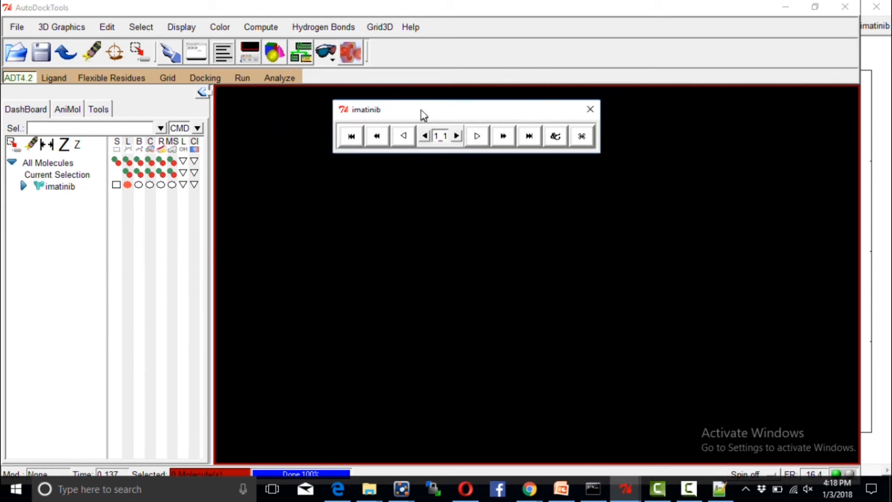
left_click(16, 26)
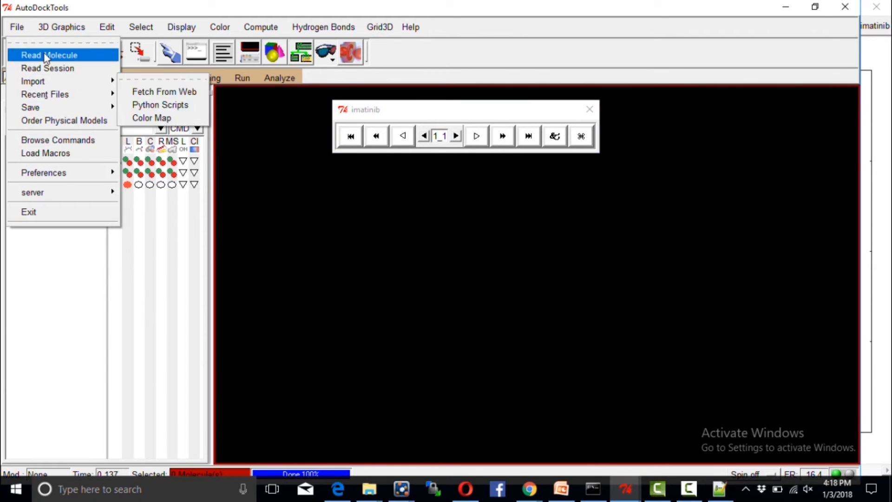
left_click(183, 292)
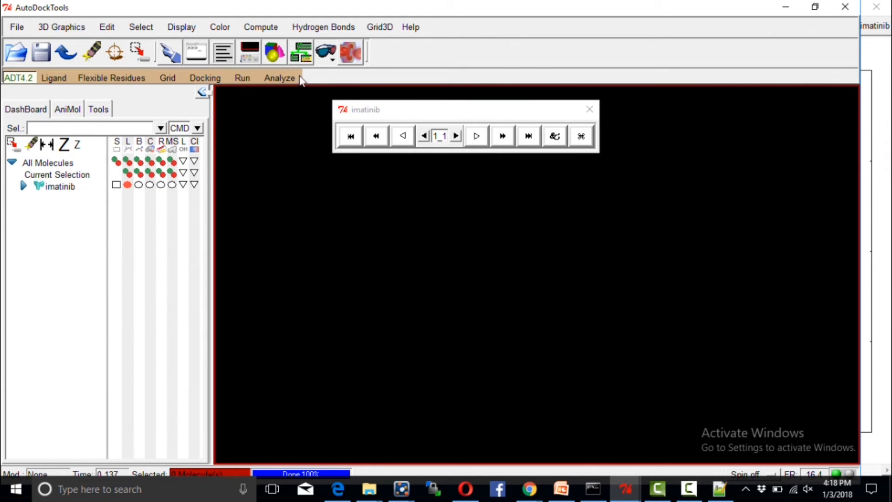
Open kinase.pdbqt from the Rigid docking folder in Demo files on the Desktop as the macromolecule of the docking analysis.
left_click(279, 77)
mouse_move(313, 122)
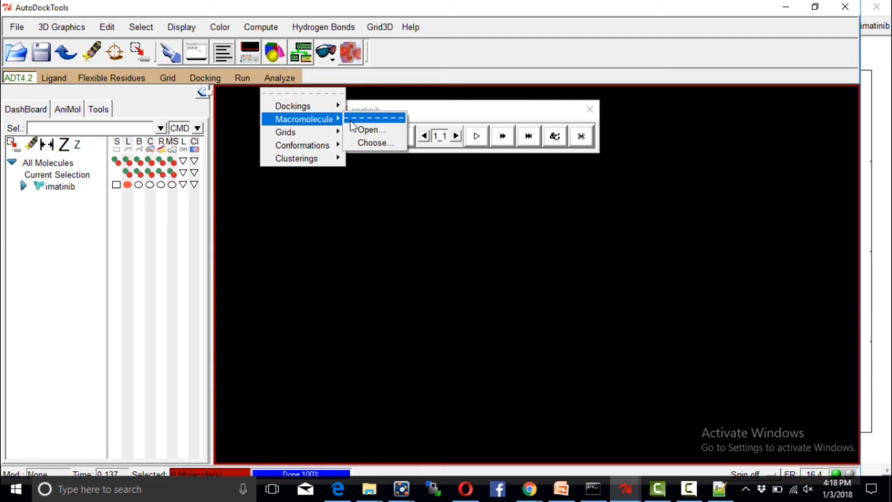
left_click(369, 131)
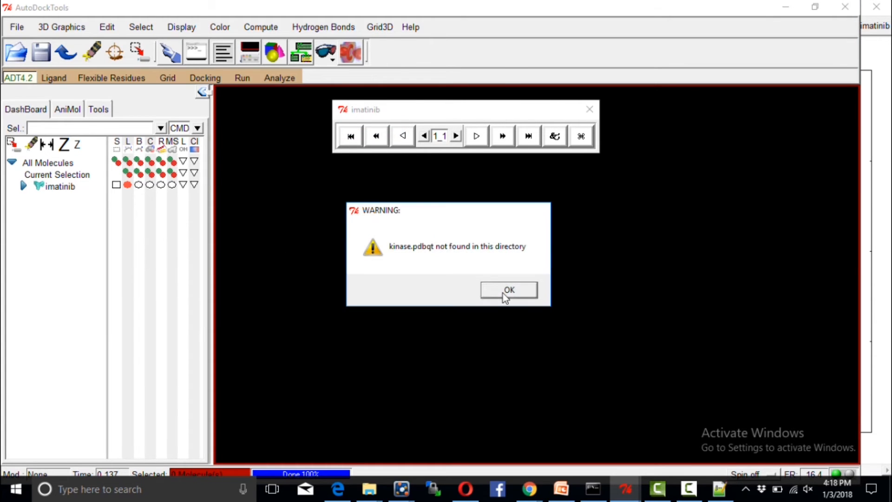
left_click(506, 292)
left_click(60, 124)
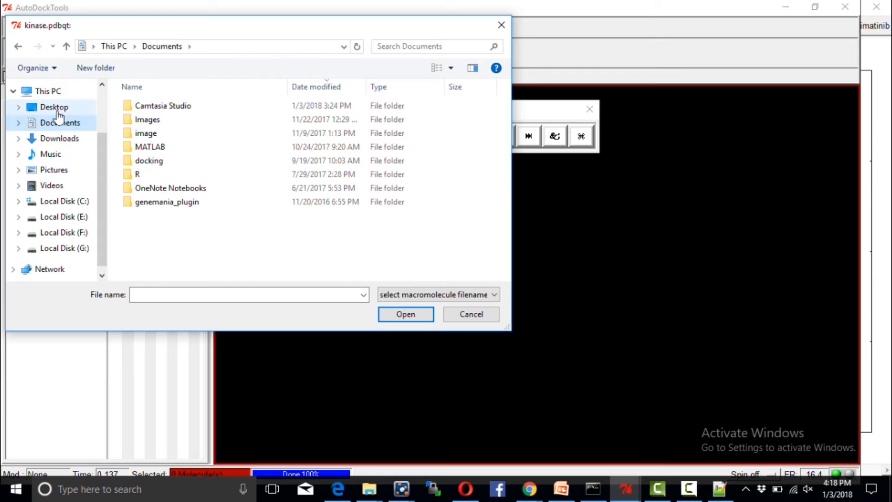
left_click(52, 108)
double_click(141, 105)
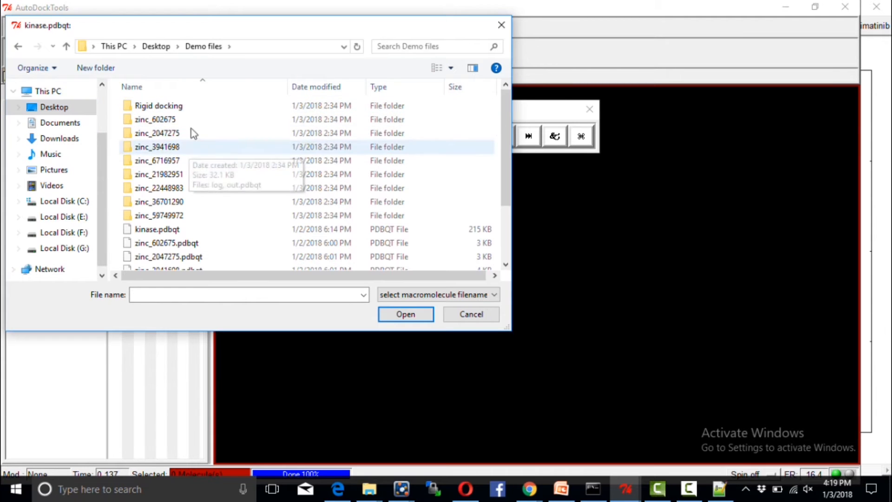
double_click(160, 106)
scroll(228, 181, "down", 3)
scroll(223, 195, "down", 3)
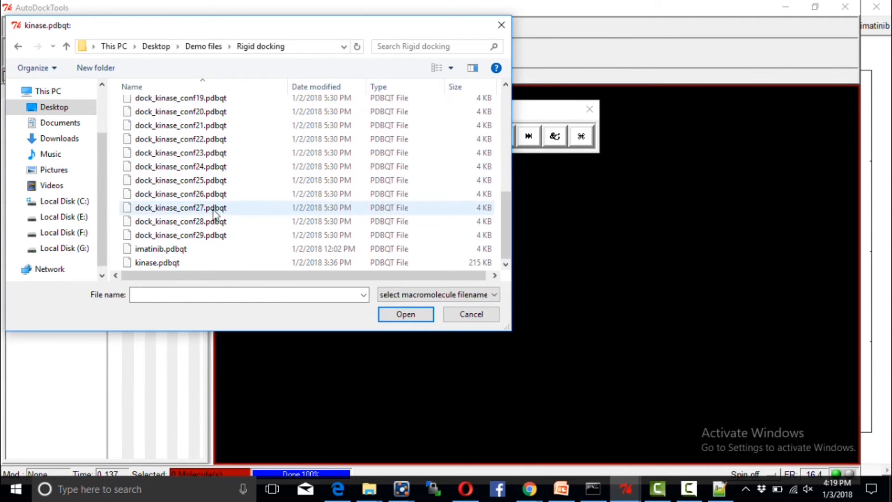
left_click(191, 262)
left_click(406, 315)
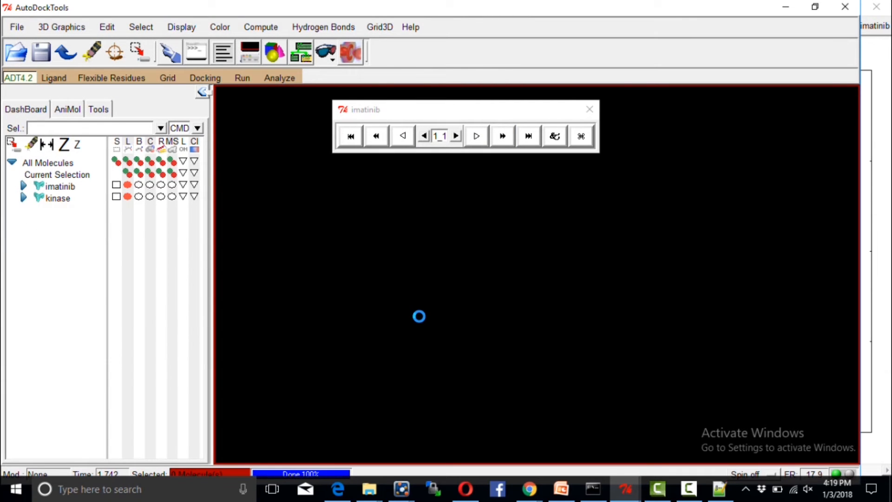
Display the kinase as a ribbon and hide its line representation.
left_click_drag(504, 273, 636, 226)
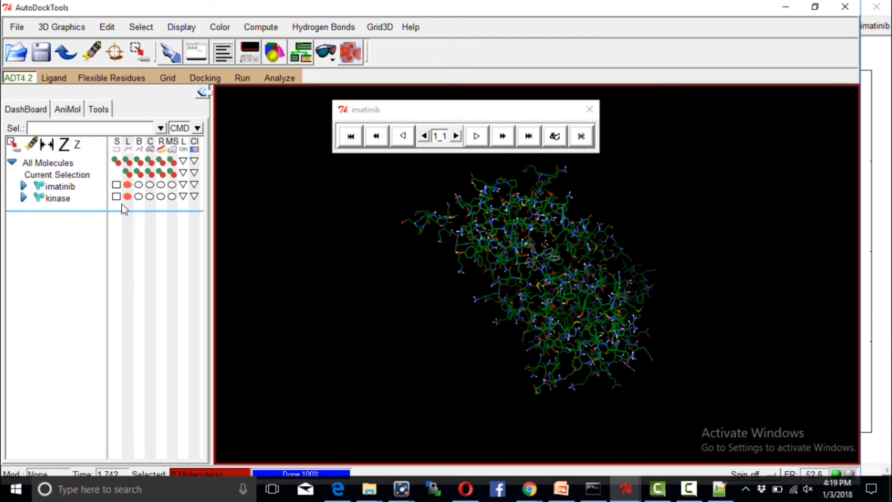
left_click(160, 196)
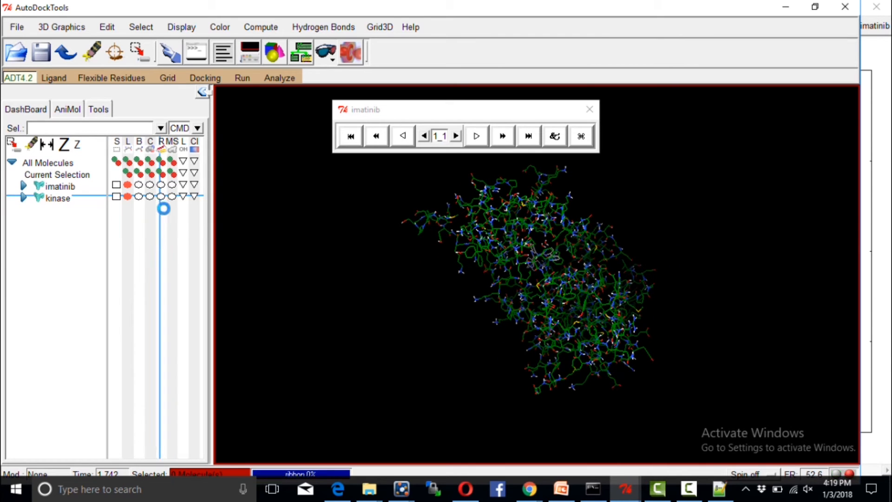
left_click(127, 196)
left_click_drag(480, 234, 587, 205)
left_click_drag(537, 264, 474, 319)
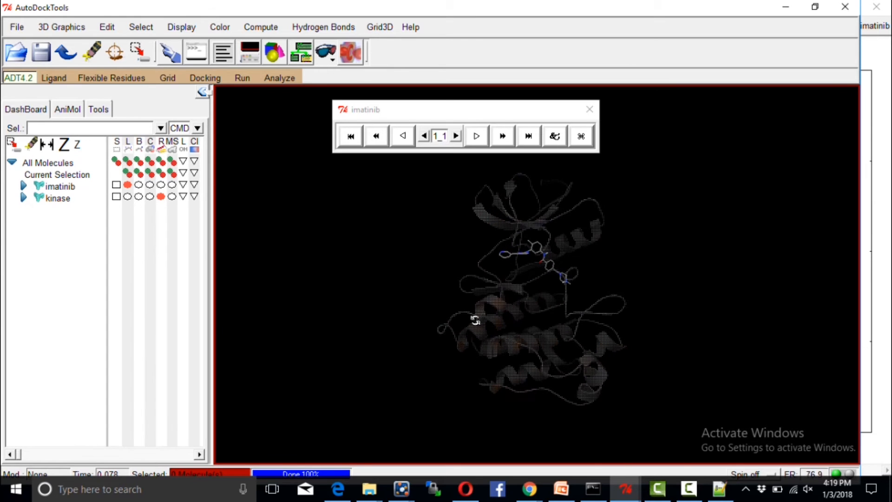
Advance imatinib to conformation 1_3, display imatinib as lines again, and go back to conformation 1_2.
left_click(455, 136)
left_click(455, 136)
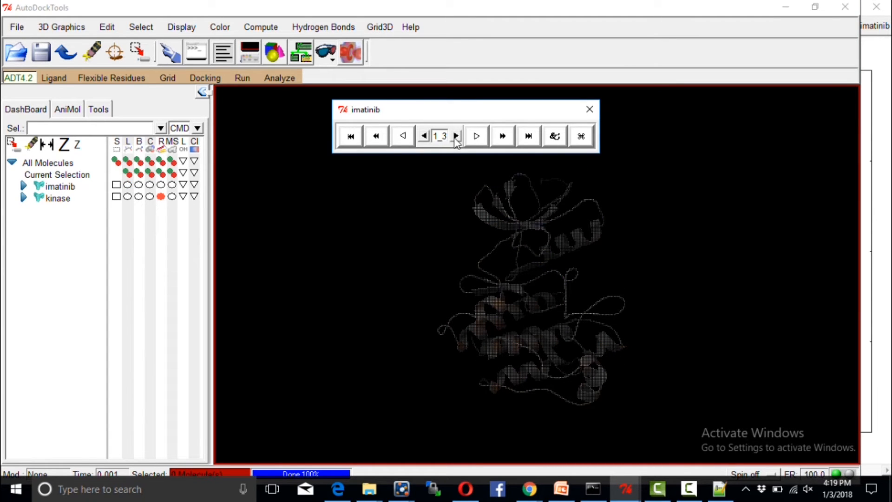
left_click(128, 186)
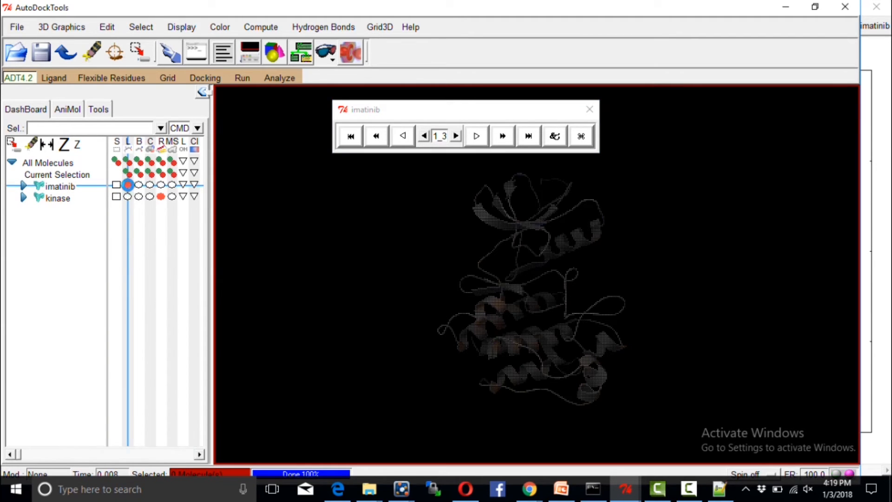
left_click_drag(512, 258, 435, 165)
scroll(512, 271, "up", 8)
left_click(423, 138)
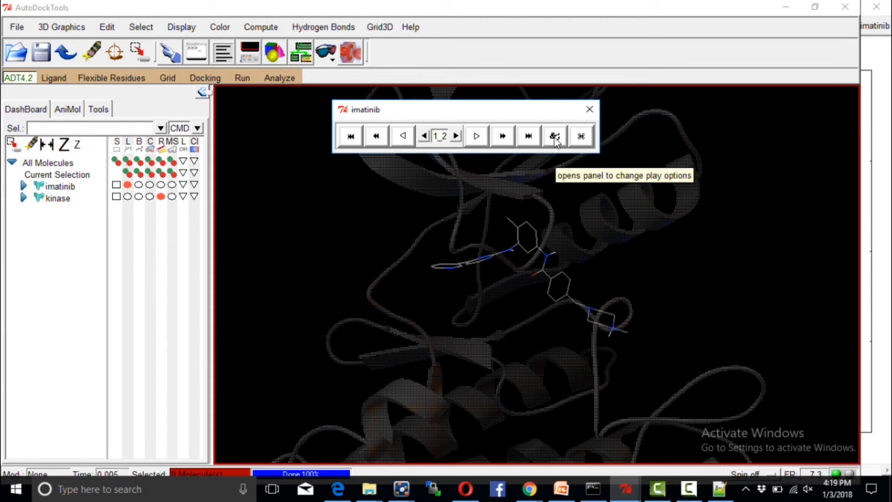
Open imatinib's play options and build the current conformation 1_2 as a separate molecule.
left_click(554, 137)
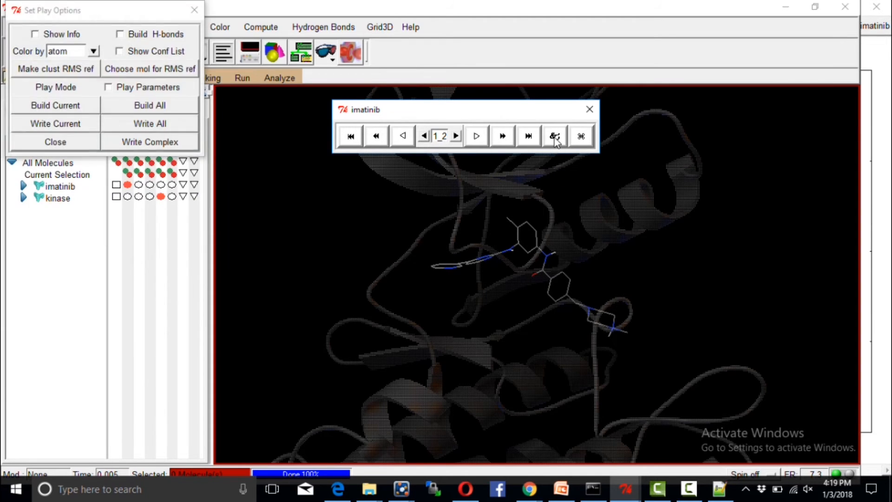
left_click_drag(124, 18, 192, 61)
left_click_drag(137, 59, 197, 68)
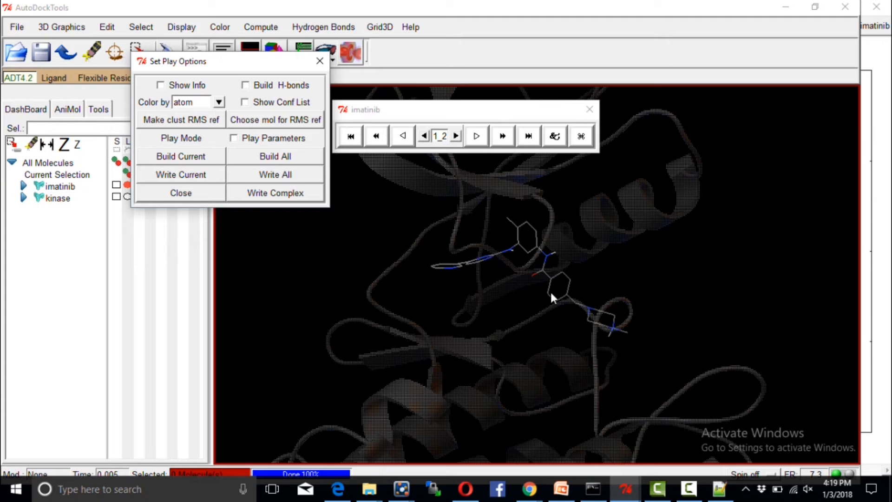
left_click_drag(185, 67, 176, 62)
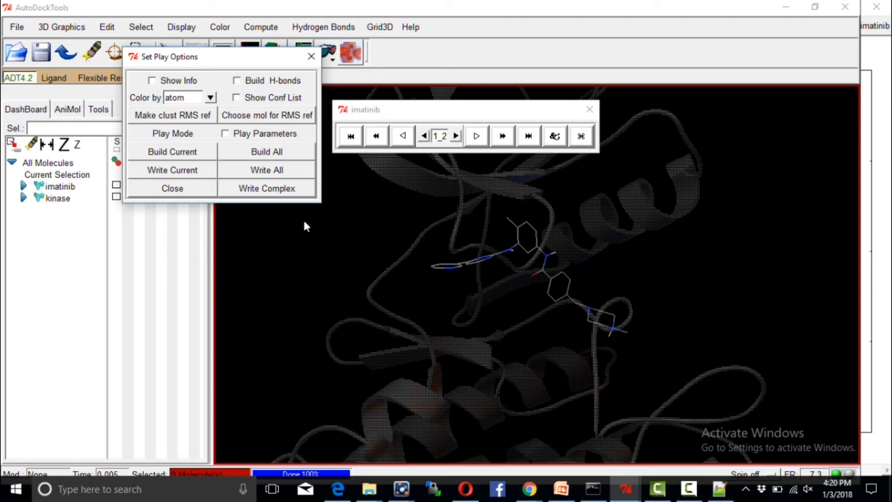
left_click(179, 154)
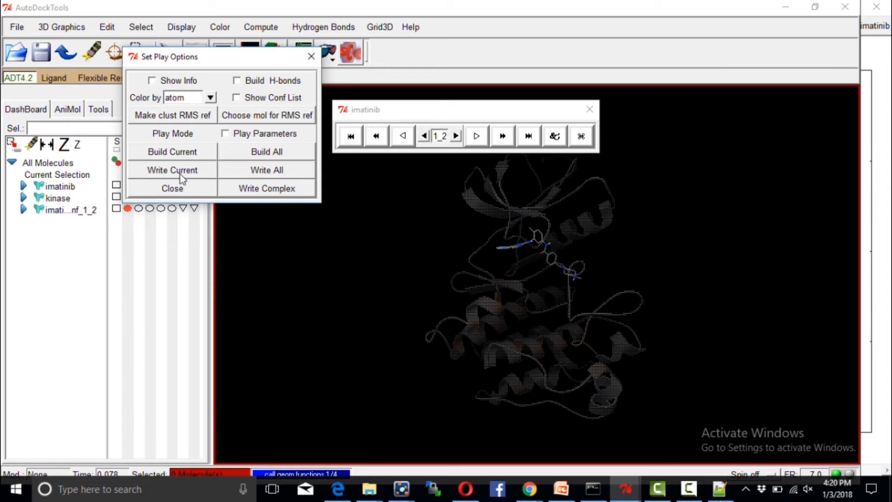
Write the current imatinib conformation to a pdbqt file named dockedpose1.
left_click(181, 175)
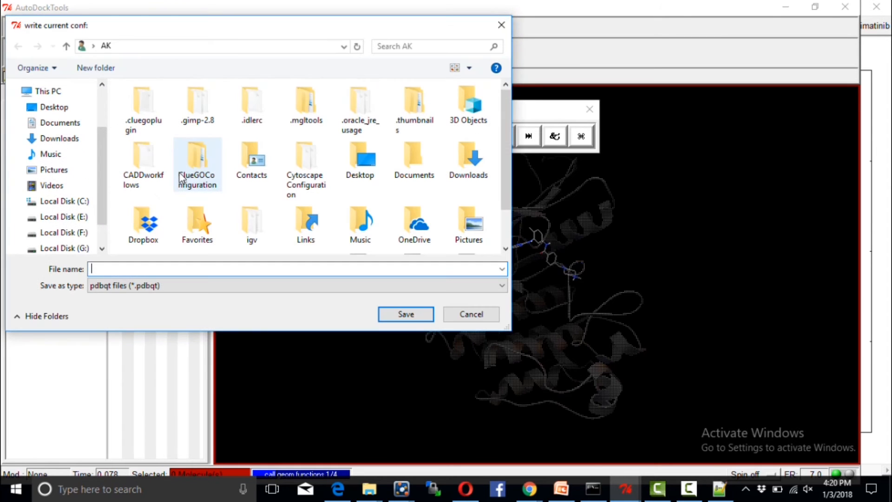
double_click(177, 286)
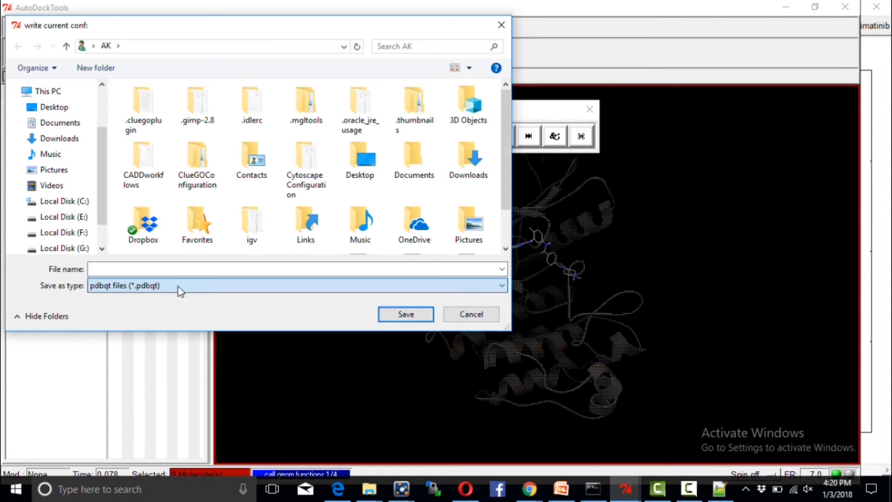
left_click(139, 269)
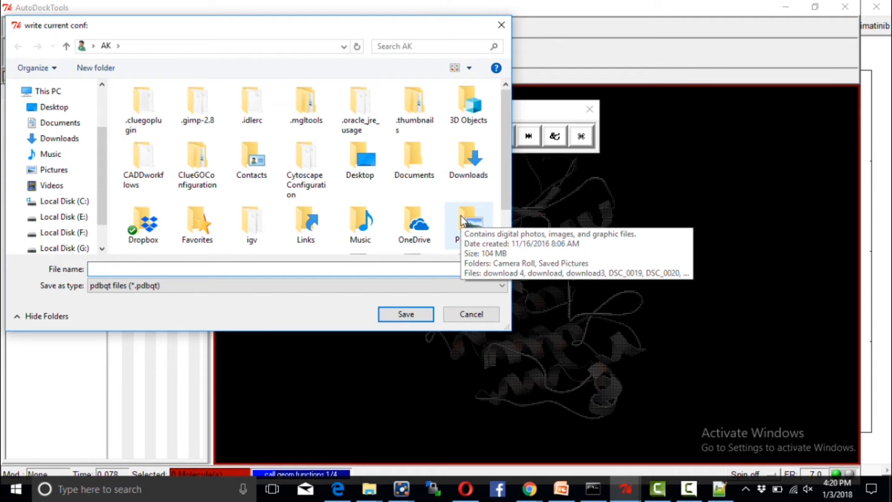
type("dockedpose1")
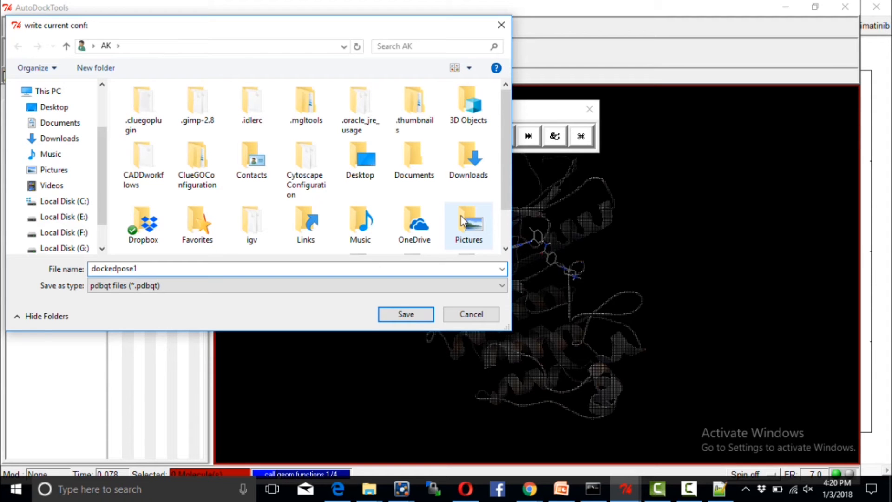
key("Return")
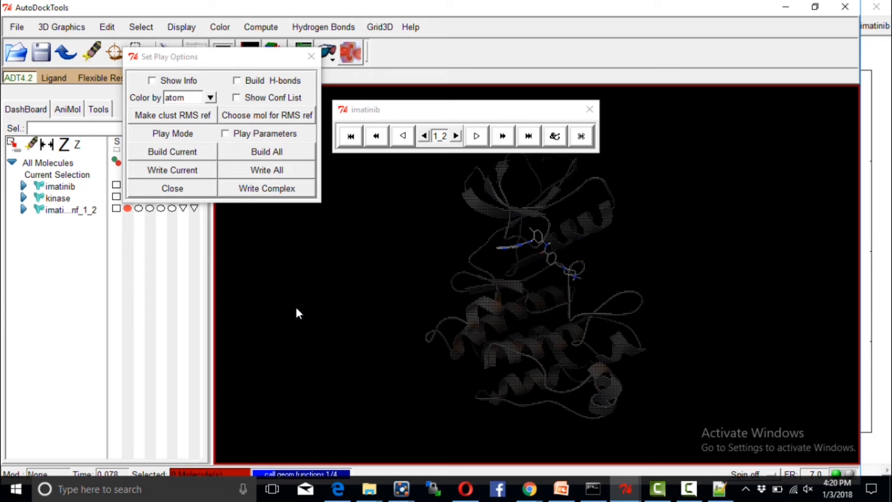
Turn on hydrogen-bond building for the played conformations and go to imatinib's conformation 1_3.
left_click_drag(259, 59, 256, 144)
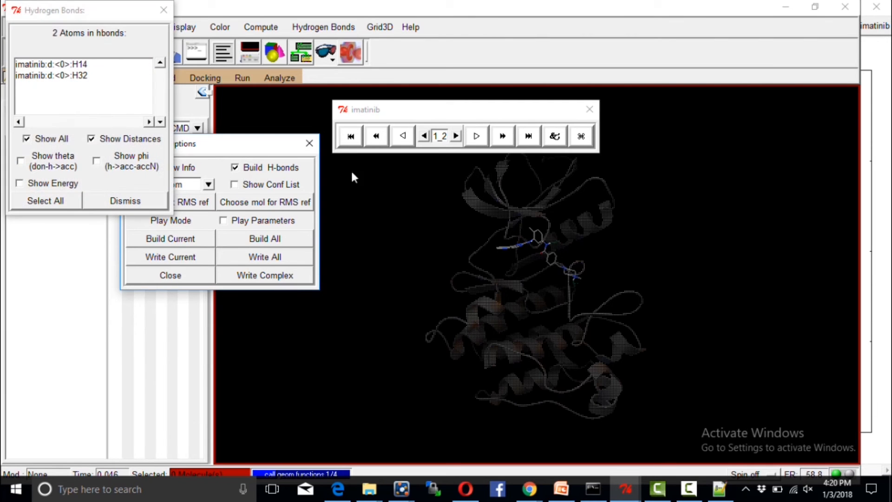
left_click_drag(485, 302, 465, 295)
left_click(455, 136)
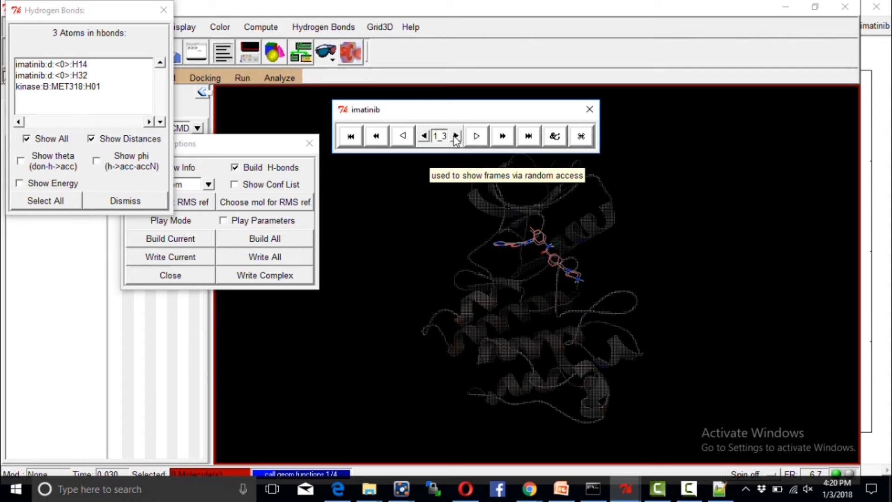
left_click_drag(255, 143, 347, 142)
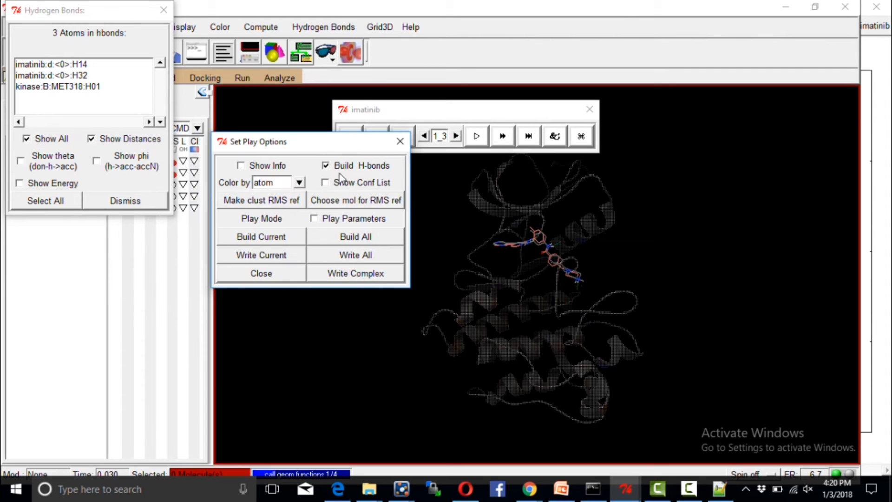
left_click_drag(353, 149, 269, 162)
Examine the hydrogen bonds between imatinib's conformation 1_3 and the kinase up close and from different angles.
left_click_drag(484, 274, 464, 253)
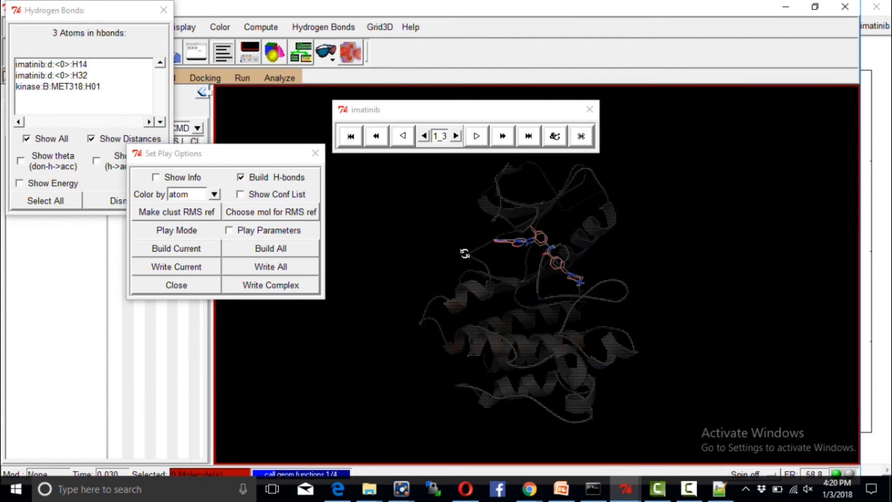
left_click_drag(507, 286, 584, 236)
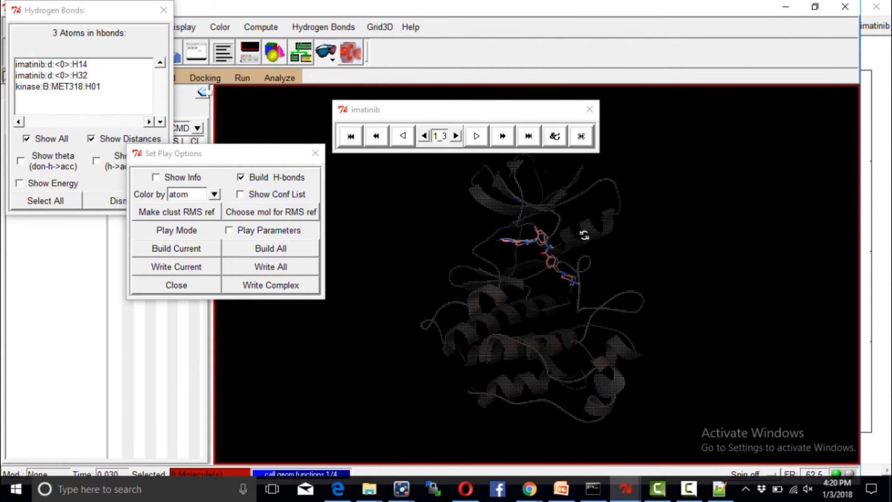
left_click_drag(510, 253, 537, 285)
scroll(538, 294, "up", 5)
right_click_drag(518, 260, 514, 348)
left_click(457, 139)
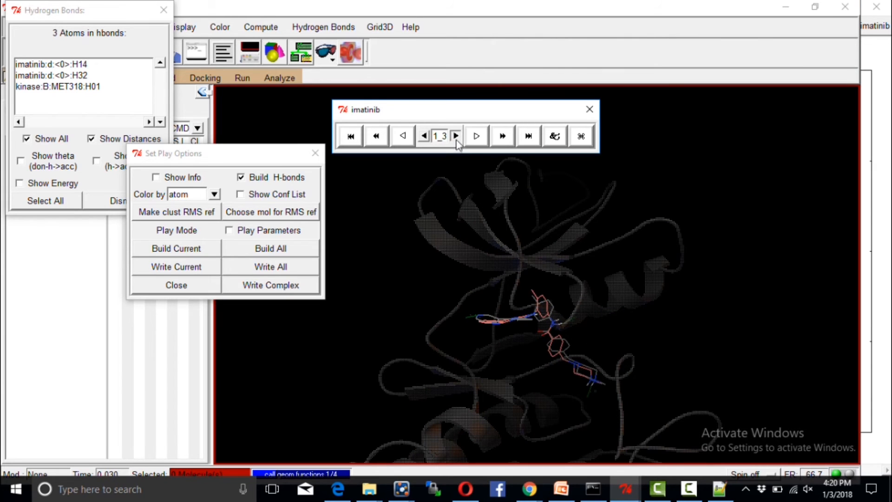
left_click(424, 138)
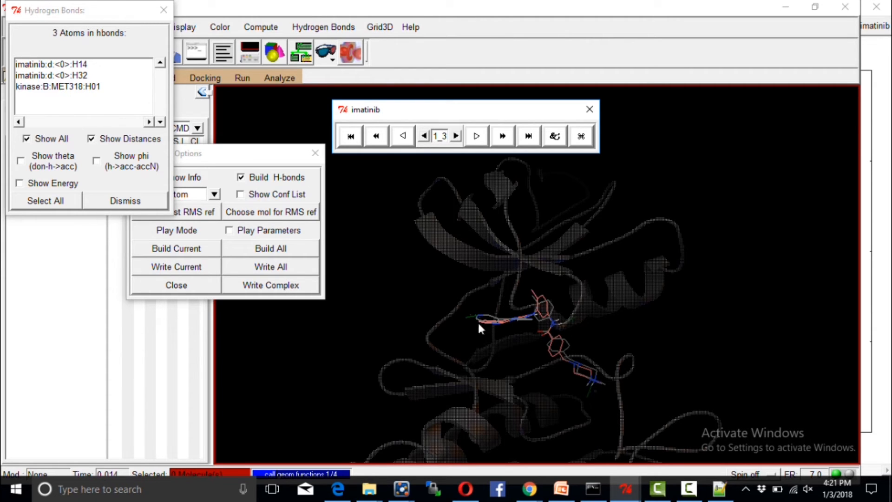
middle_click_drag(502, 318, 501, 336)
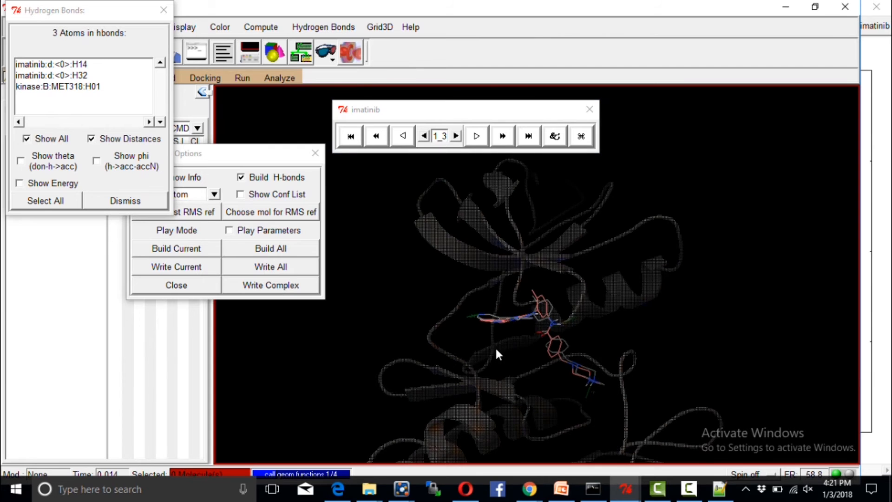
scroll(495, 348, "up", 10)
mouse_move(389, 384)
middle_mouse_down()
mouse_move(361, 411)
mouse_move(373, 378)
middle_mouse_up()
Step imatinib back to conformation 1_1 and bring its hydrogen bonds with the kinase into close view.
left_click(423, 136)
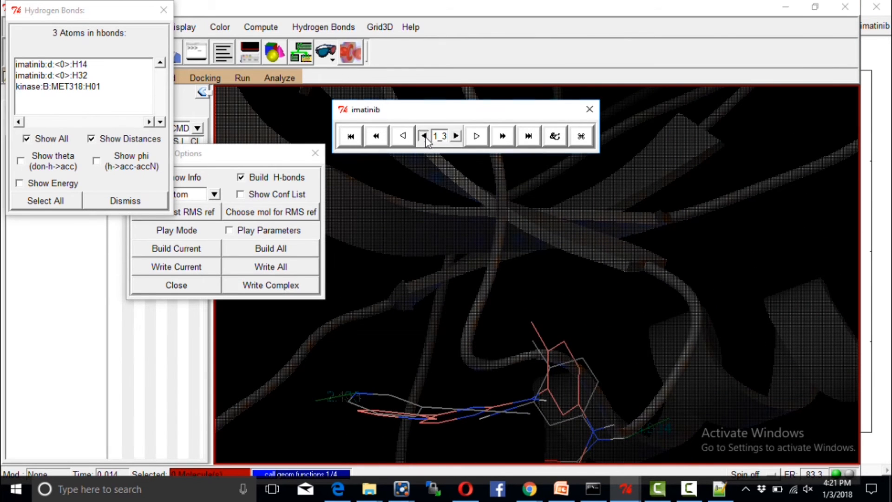
left_click(424, 136)
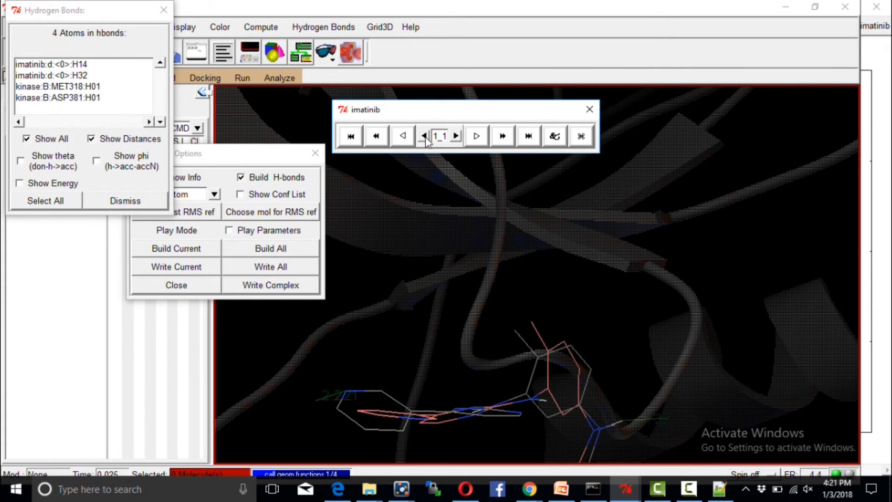
middle_click_drag(481, 397, 461, 328)
scroll(402, 343, "up", 3)
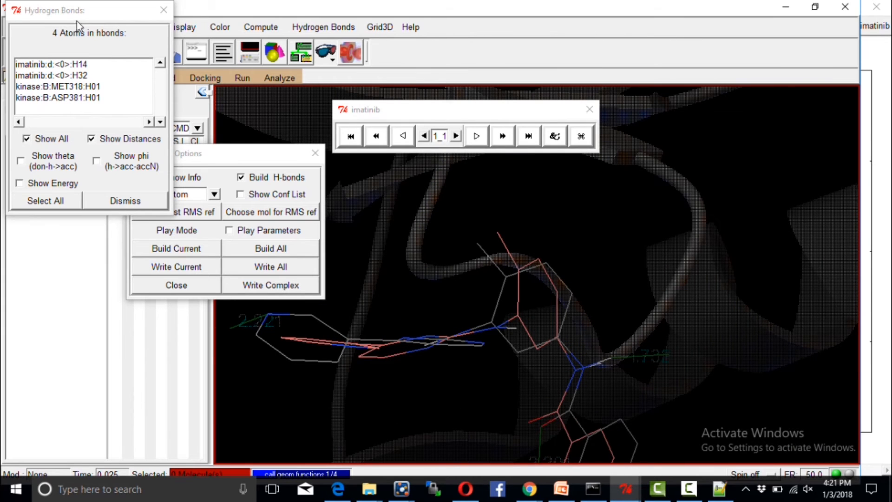
Compare the listed hydrogen-bond atoms with the 3D view of conformation 1_1, and close the hydrogen-bond list.
left_click_drag(77, 18, 141, 28)
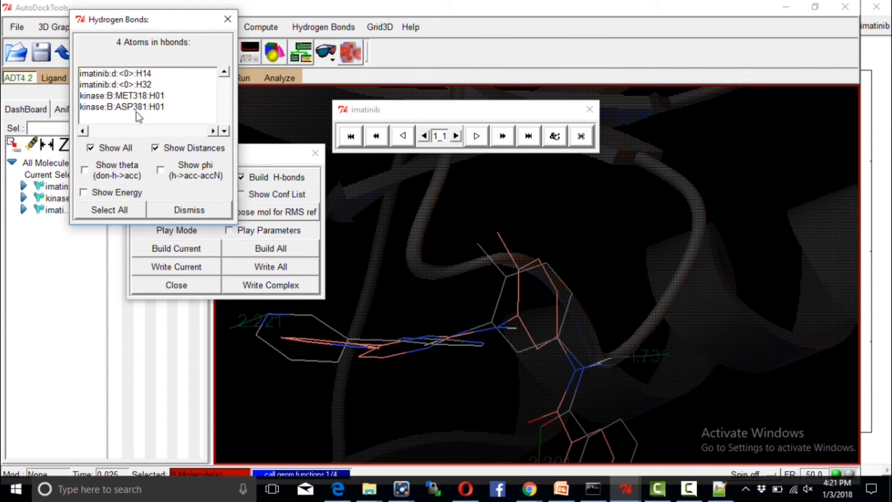
left_click_drag(528, 328, 579, 383)
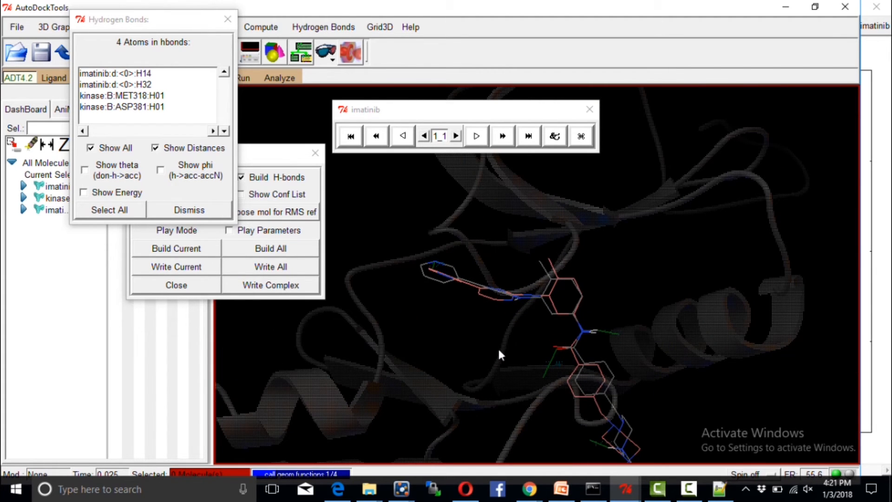
left_click_drag(542, 353, 494, 324)
left_click(227, 20)
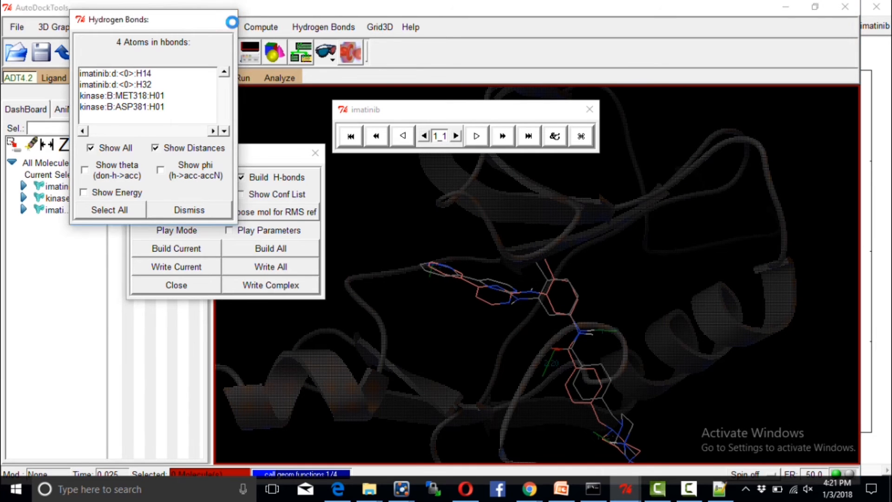
Close imatinib's conformation player and play options, and view the overlaid imatinib poses in the kinase from different angles.
left_click(590, 110)
left_click(316, 153)
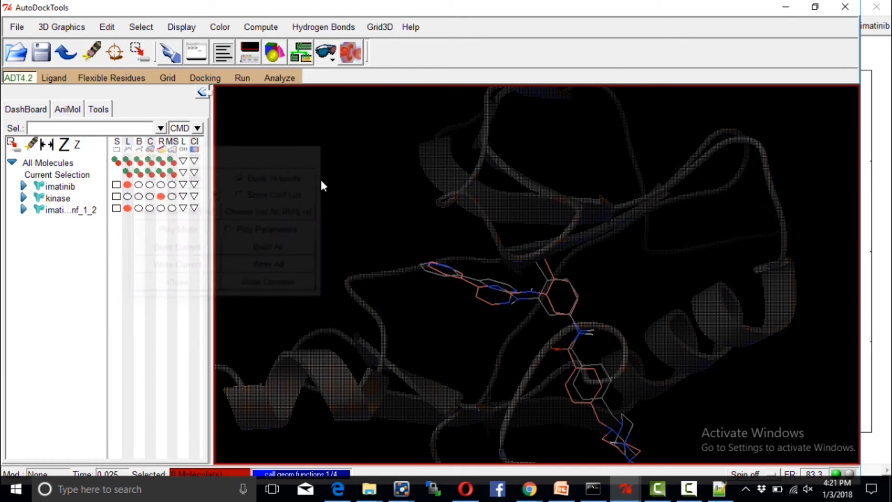
left_click_drag(481, 361, 479, 340)
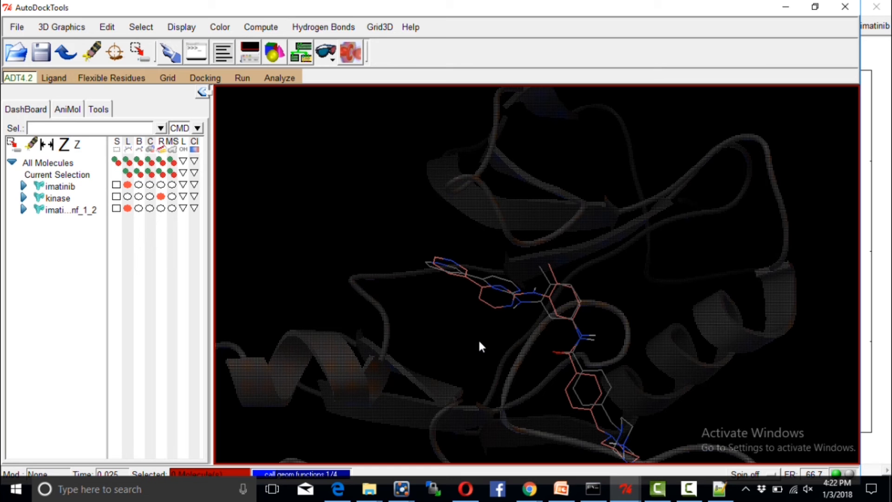
left_click_drag(479, 343, 453, 365)
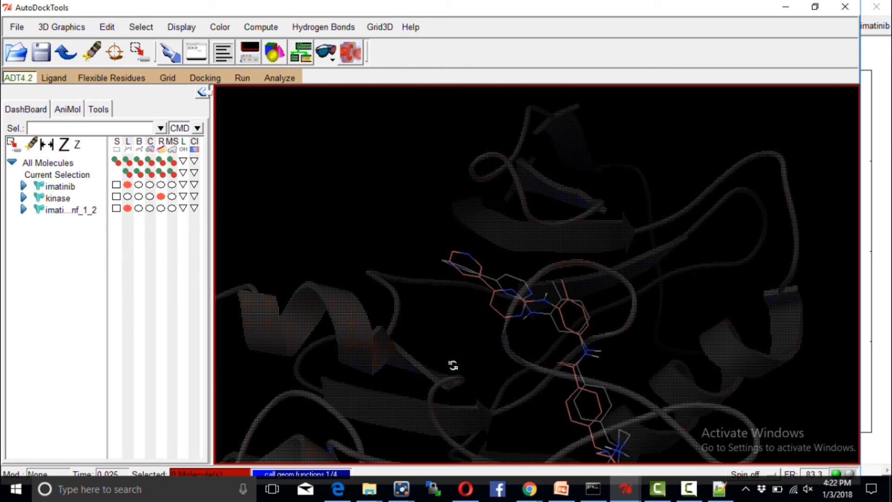
left_click_drag(454, 259, 449, 289)
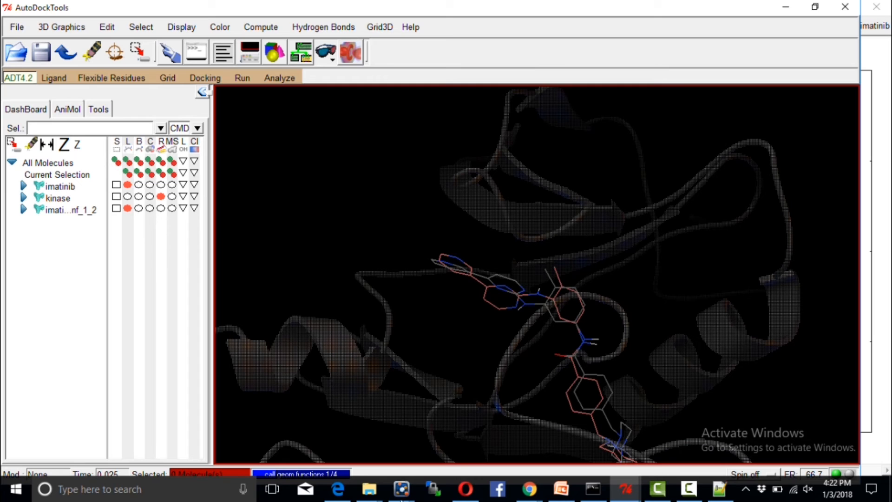
Switch to the Rigid docking folder in File Explorer and go up to its parent folder, Demo files.
mouse_move(375, 490)
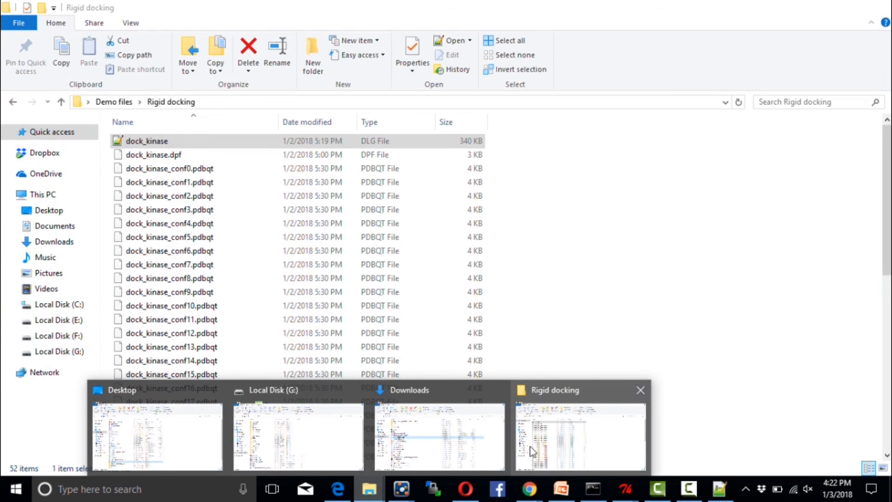
left_click(530, 446)
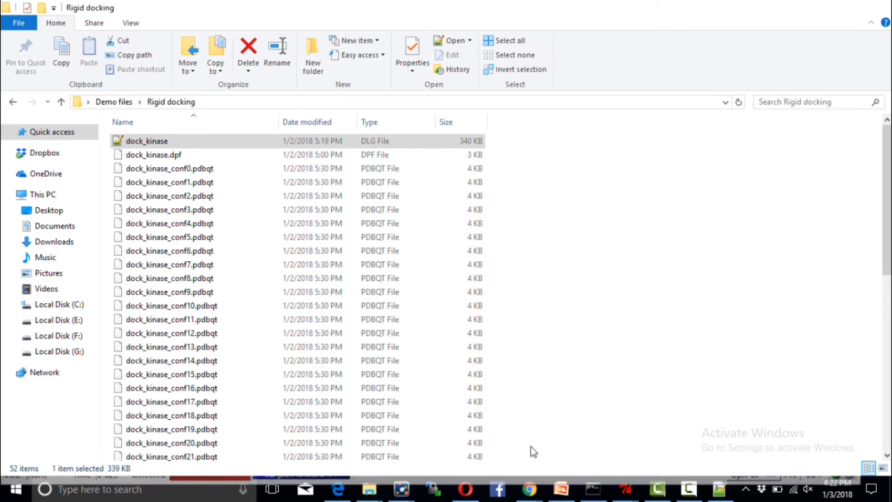
left_click(125, 104)
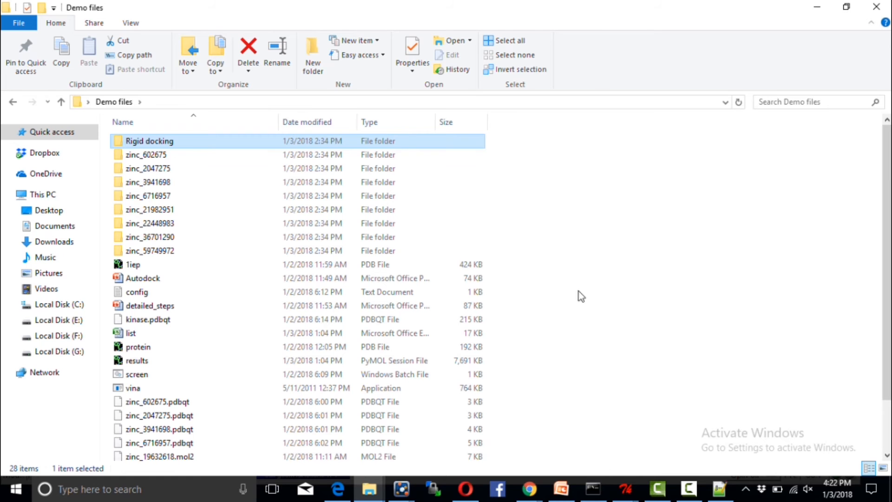
Return to AutoDockTools and open zinc_12765328.pdbqt as the ligand, accepting its setup summary.
left_click(625, 488)
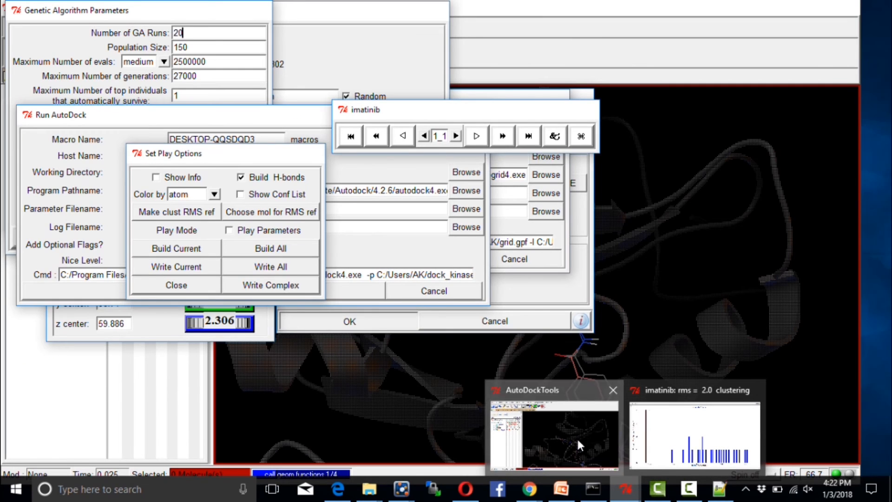
left_click(578, 440)
left_click(52, 78)
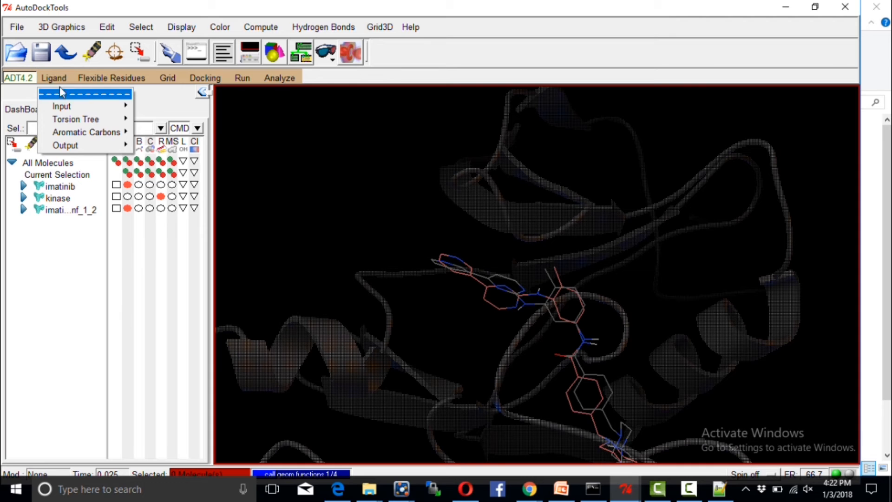
mouse_move(59, 106)
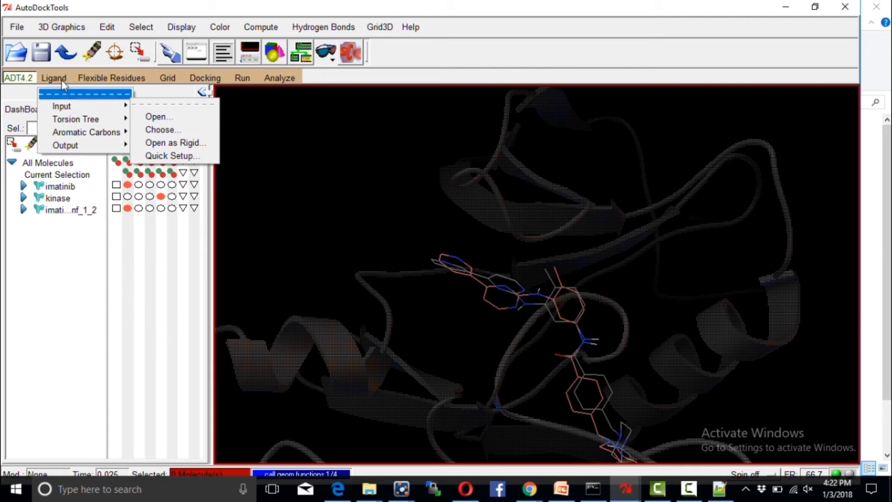
left_click(144, 116)
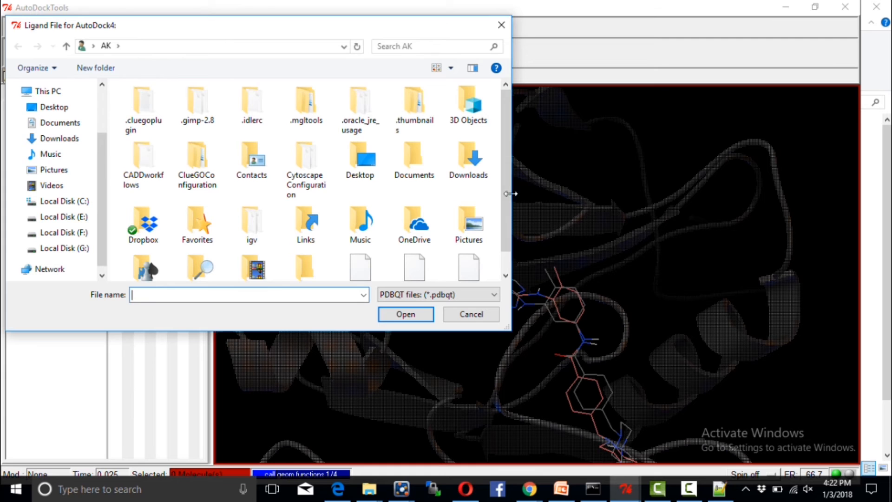
scroll(509, 239, "down", 1)
left_click(469, 253)
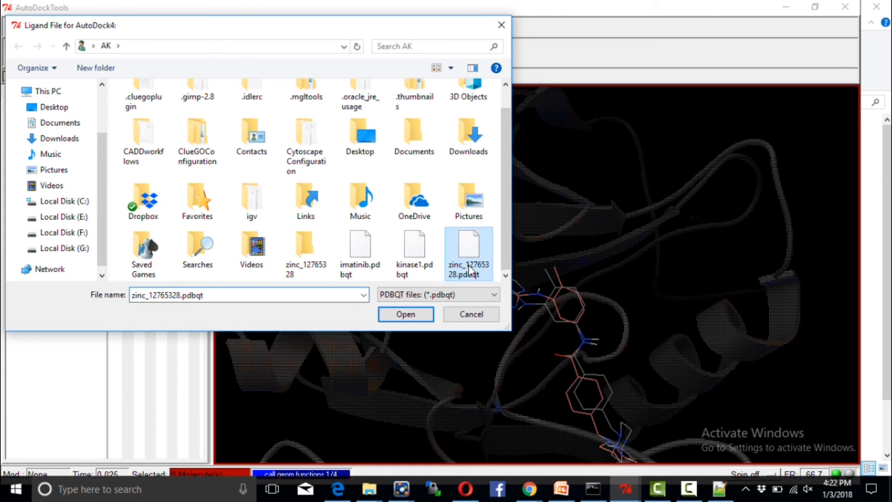
left_click(418, 316)
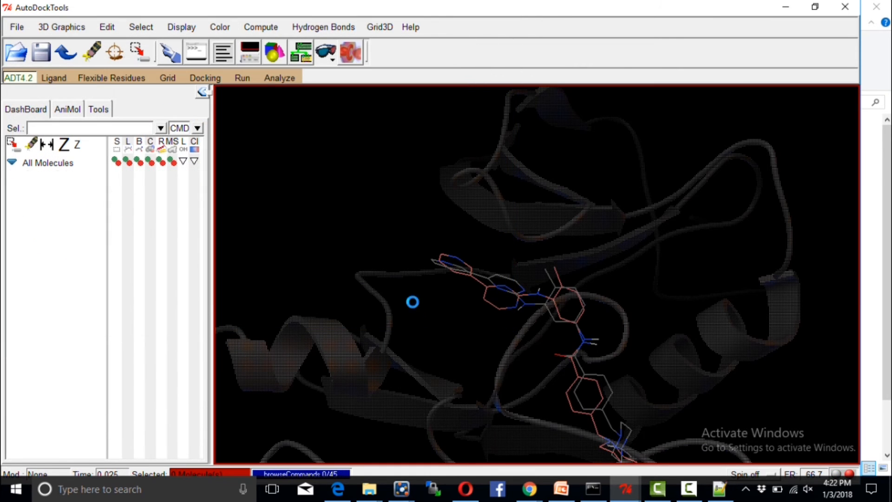
left_click(510, 303)
left_click(53, 79)
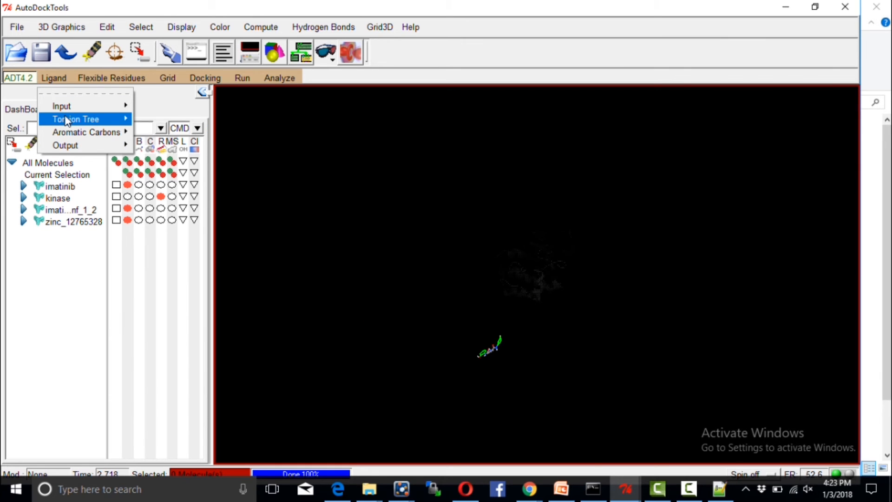
mouse_move(88, 119)
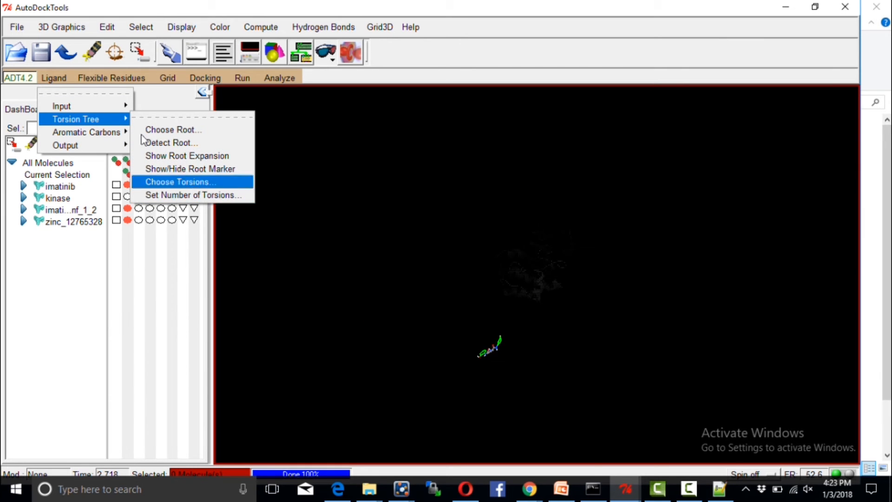
mouse_move(80, 155)
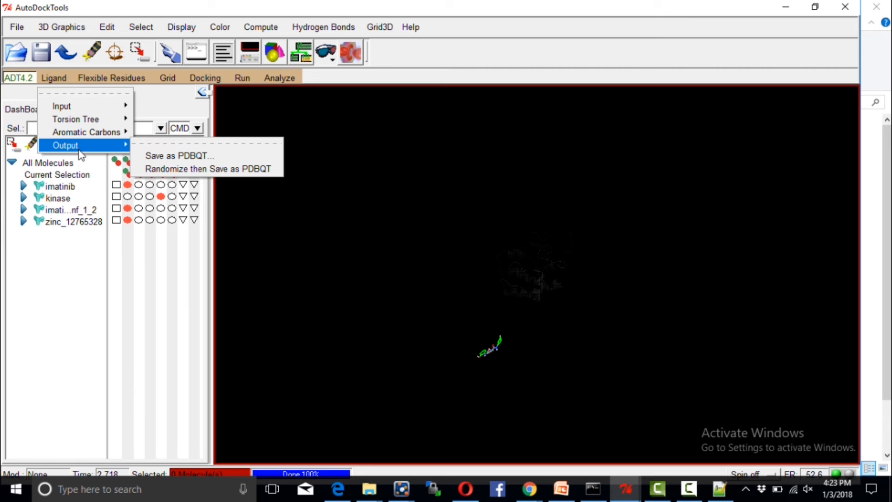
left_click(71, 265)
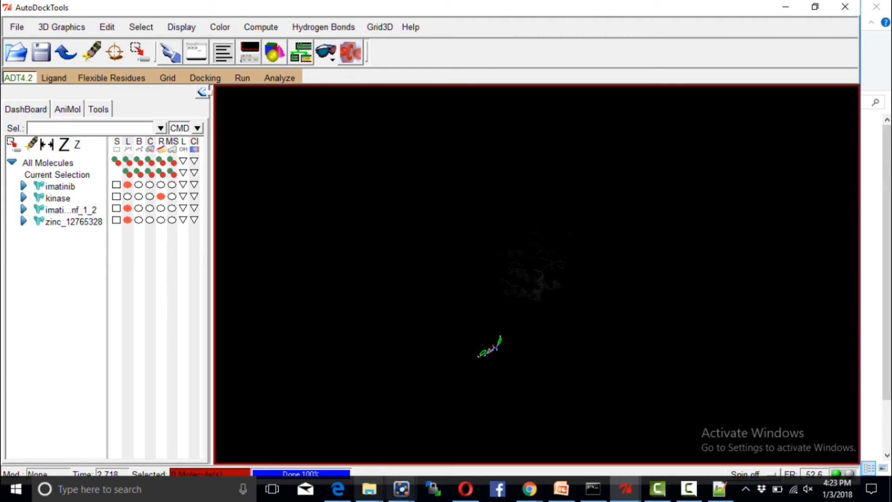
Open config.txt from the Demo files folder in Notepad++ and review its receptor, box center and box size entries.
mouse_move(369, 488)
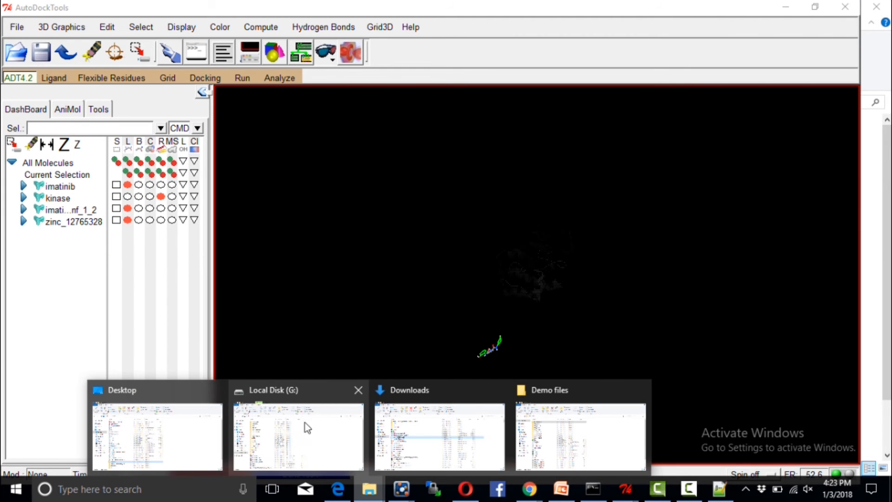
left_click(572, 448)
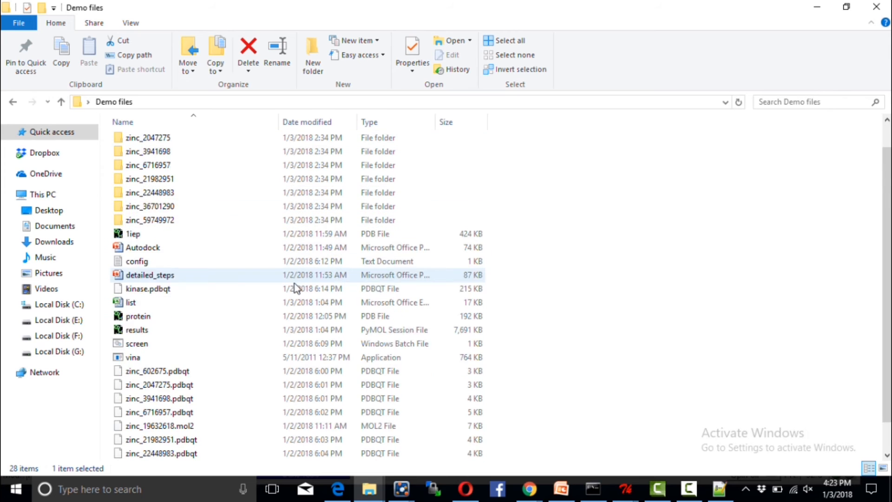
scroll(294, 289, "down", 2)
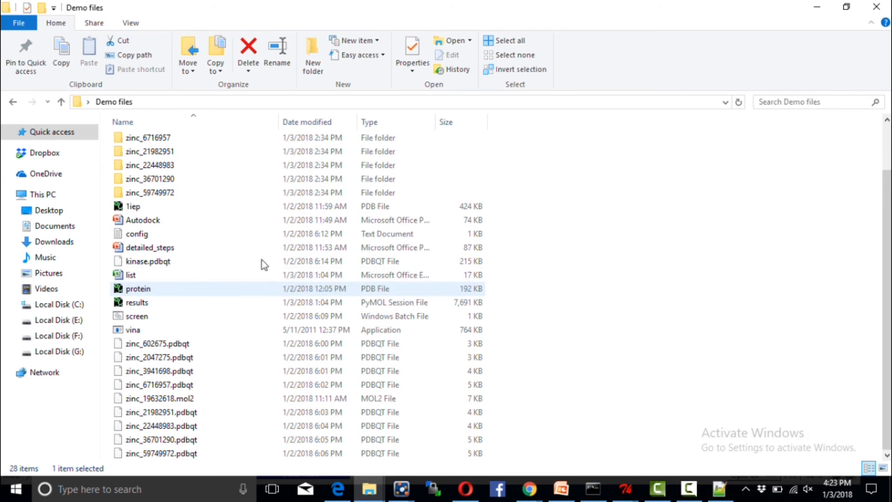
left_click(222, 239)
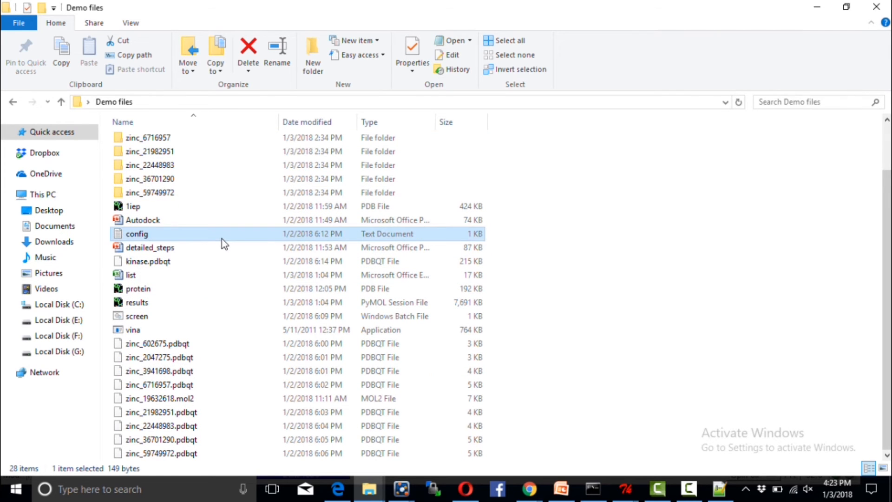
right_click(222, 239)
left_click(274, 203)
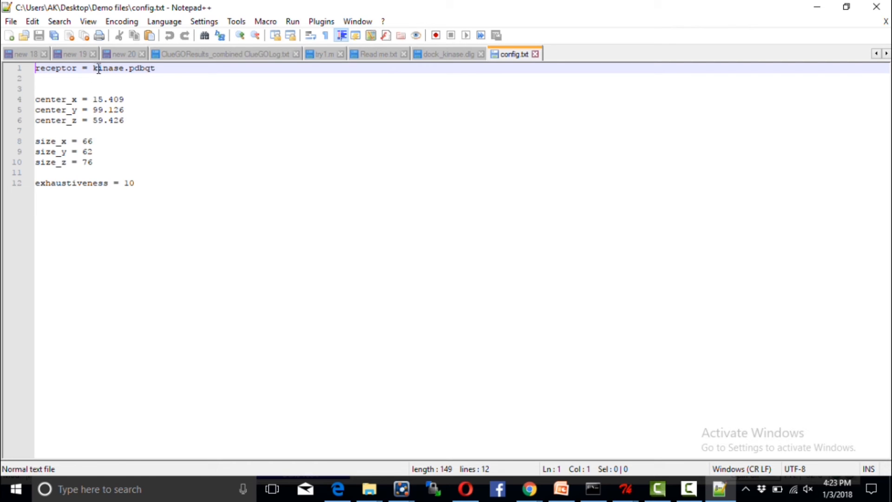
left_click_drag(94, 69, 134, 69)
left_click(158, 69)
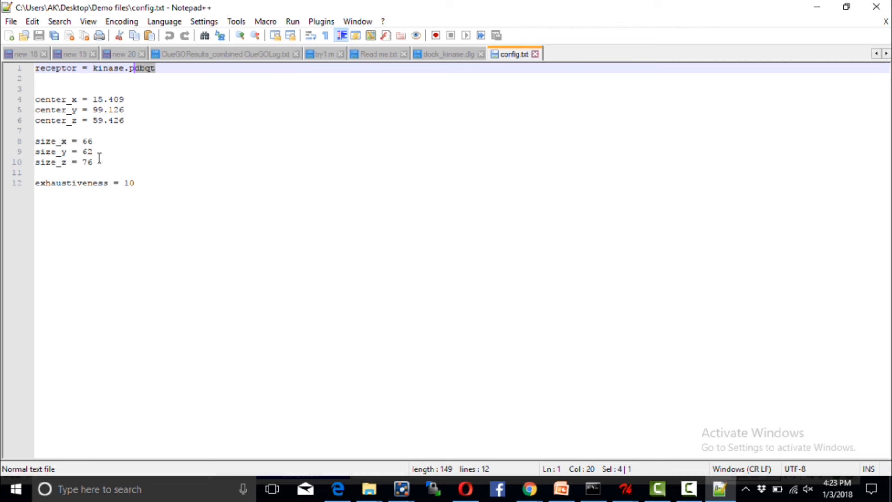
left_click_drag(100, 159, 33, 97)
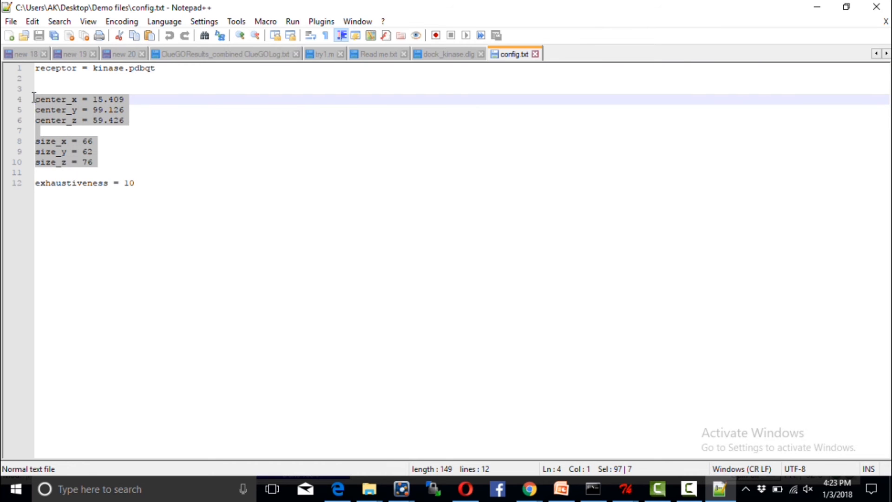
Set exhaustiveness to 20 in config.txt and save the file.
left_click(140, 184)
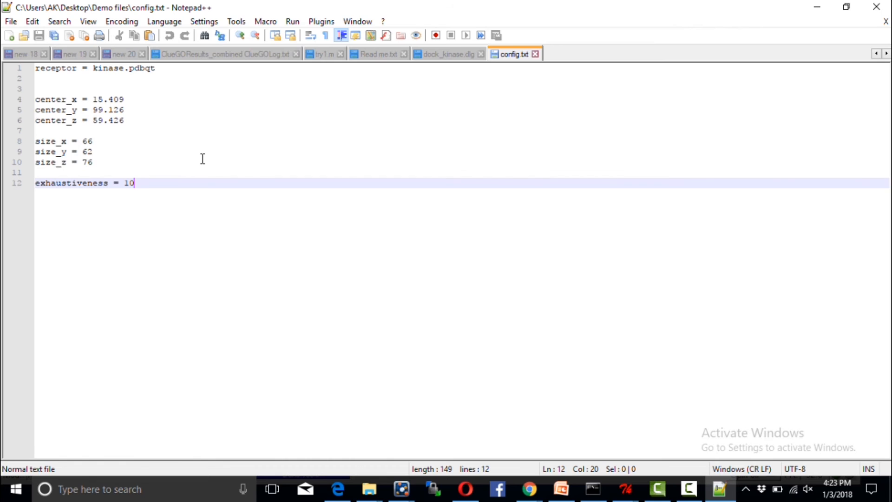
key("BackSpace")
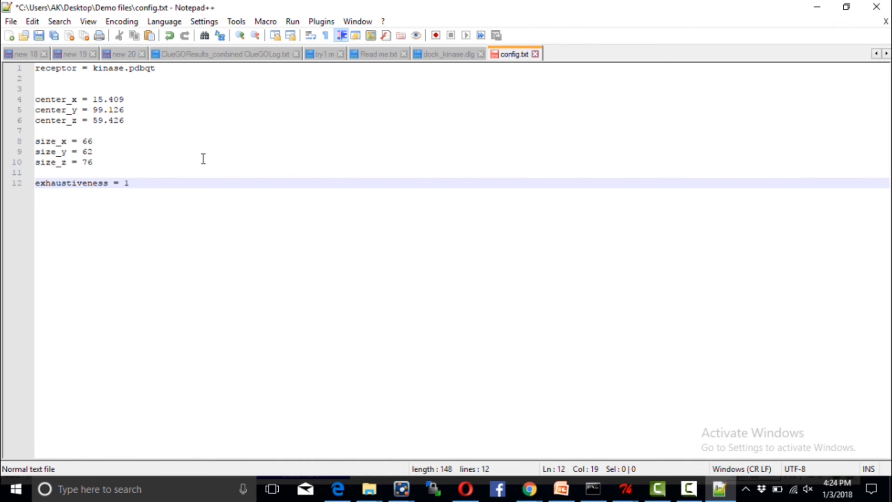
key("BackSpace")
type("20")
key("ctrl+s")
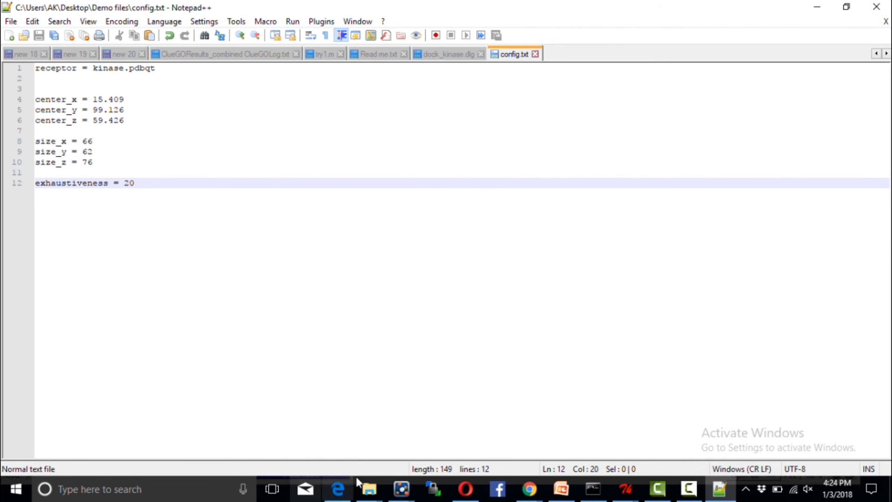
Return to the Demo files folder and open the screen batch file for editing in Notepad++.
left_click(369, 489)
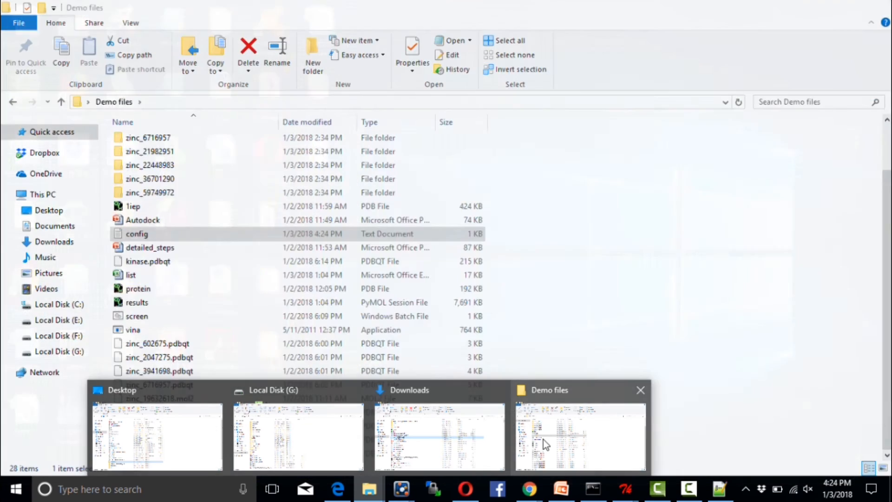
left_click(543, 440)
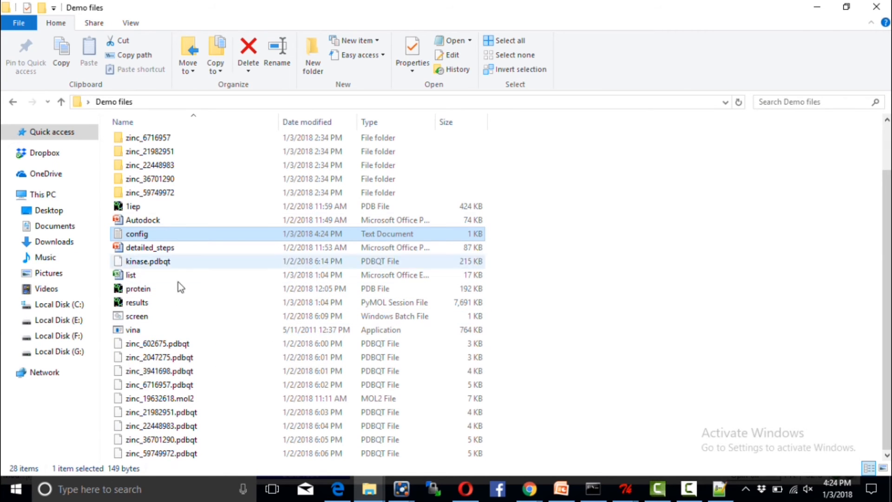
left_click(158, 317)
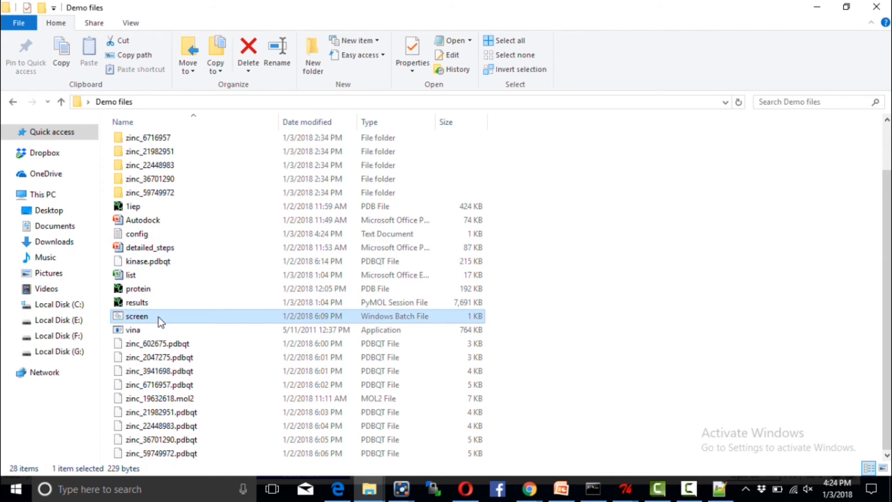
right_click(158, 317)
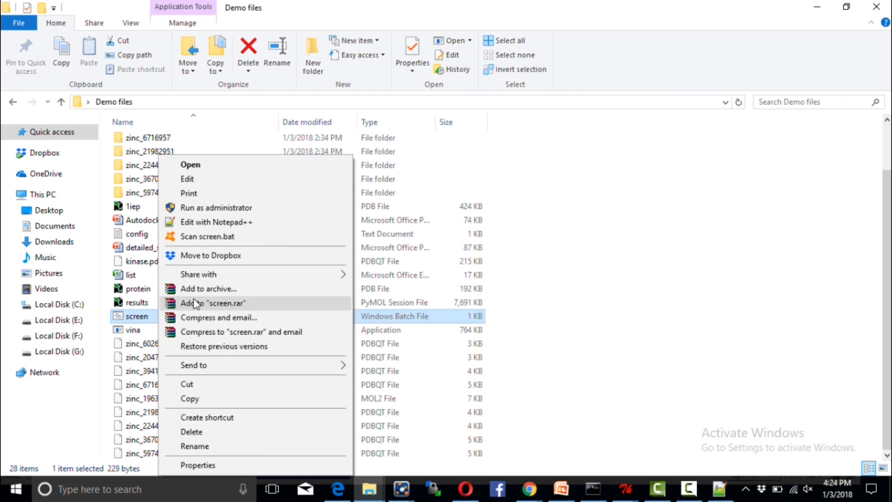
left_click(208, 225)
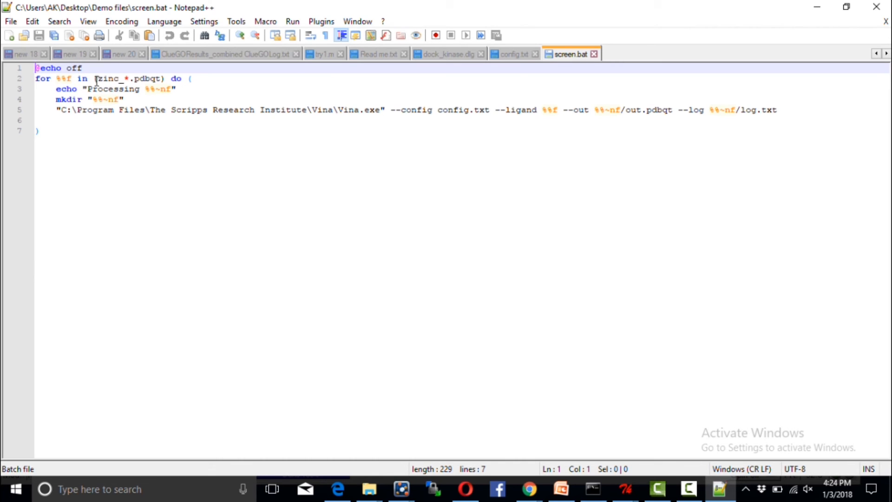
Examine the zinc_*.pdbqt ligand pattern and the Vina command in screen.bat, and minimize Notepad++.
left_click_drag(96, 78, 118, 78)
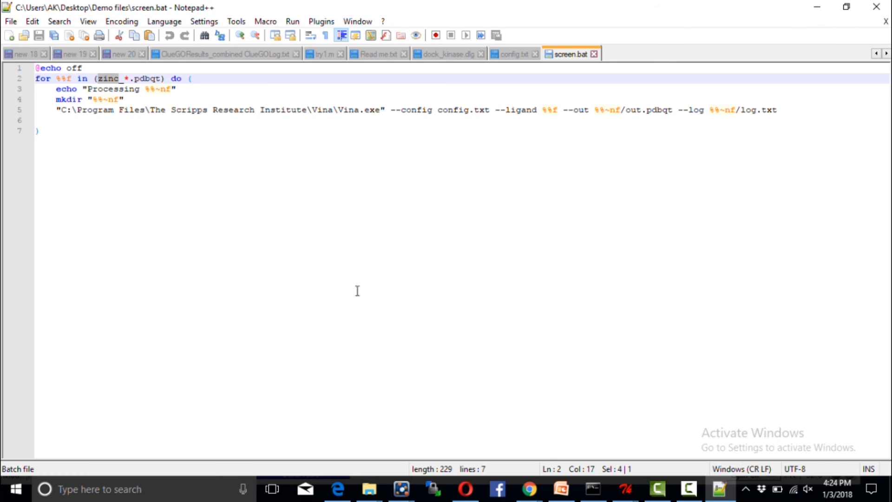
left_click_drag(119, 79, 111, 78)
left_click(120, 165)
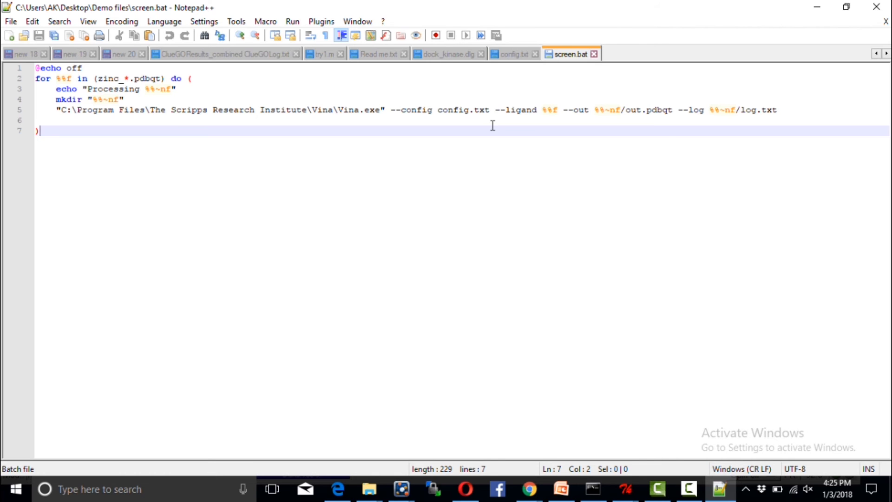
left_click(816, 6)
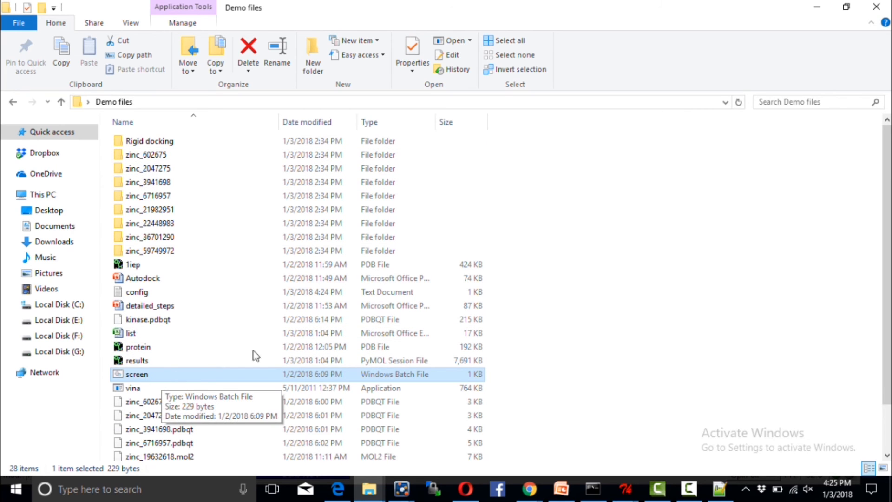
Copy the full path of the Demo files folder.
left_click(545, 242)
left_click(142, 103)
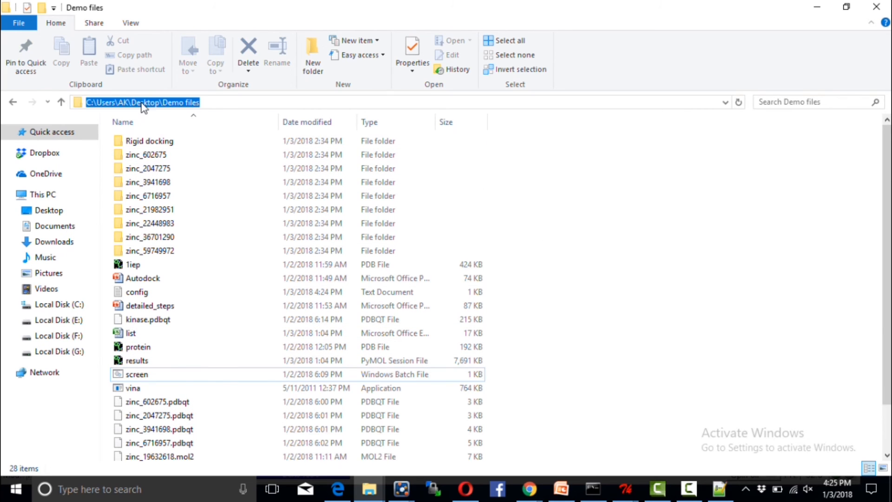
right_click(167, 104)
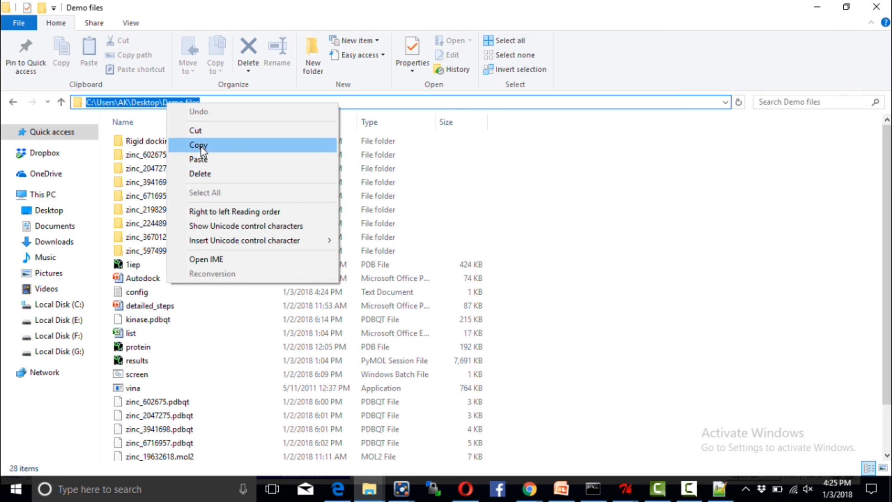
left_click(199, 145)
Minimize the AutoDockTools console, then find Command Prompt with a Windows search for cmd and open it.
left_click(594, 492)
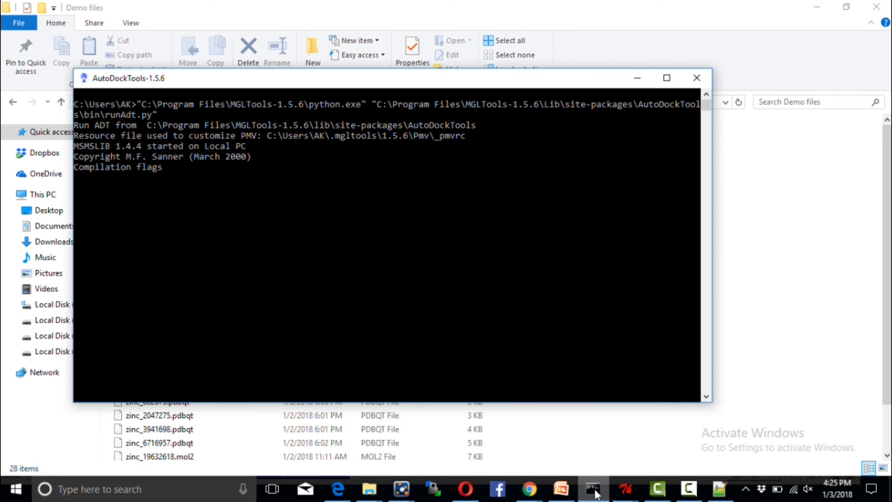
left_click(637, 78)
left_click(87, 490)
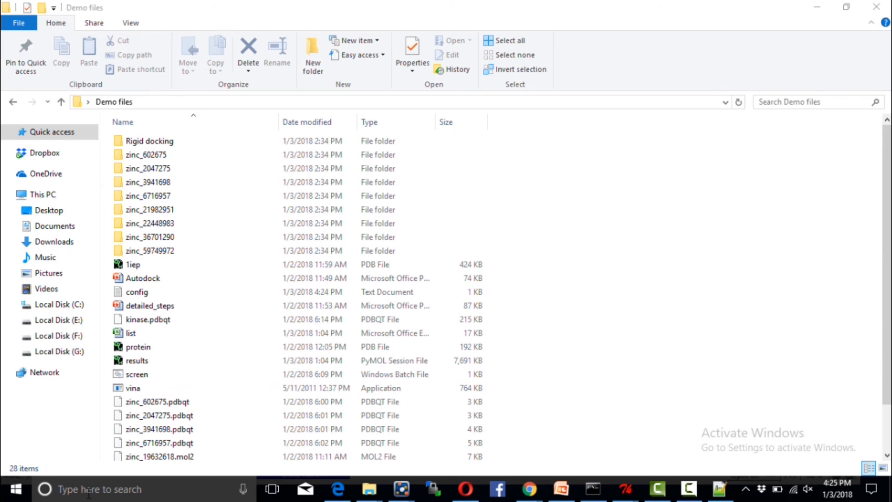
type("d")
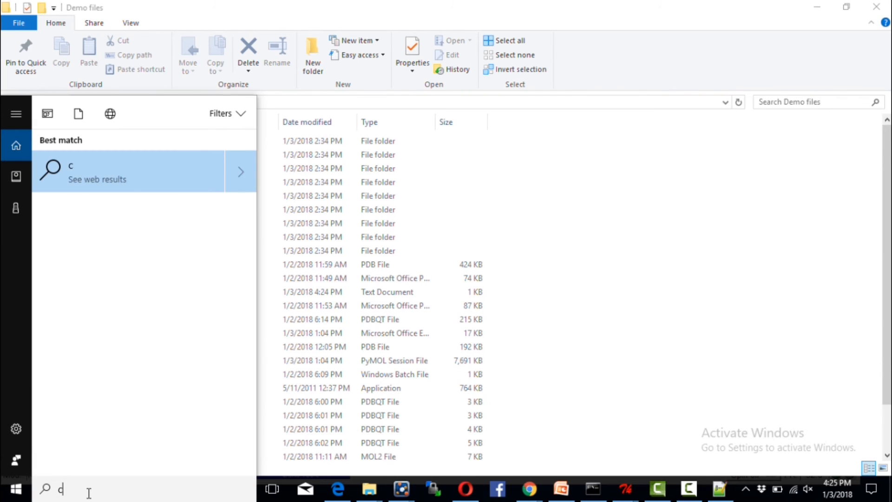
type("ommand")
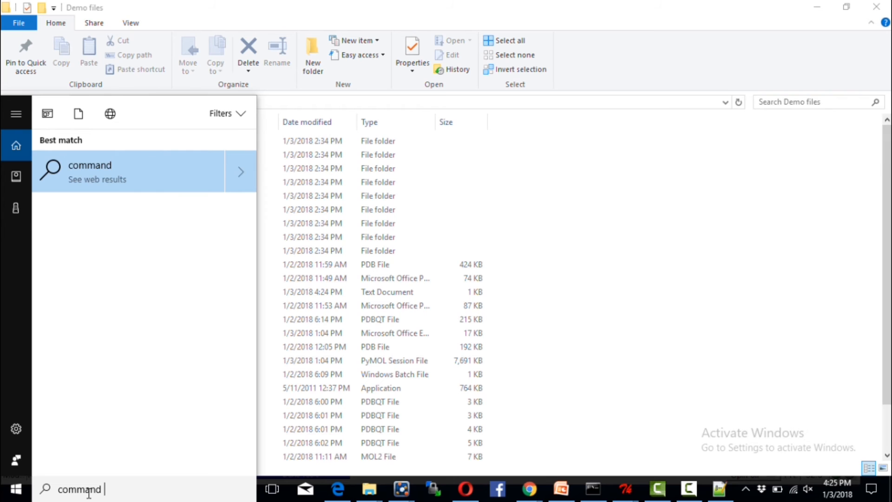
key("BackSpace")
key("BackSpace")
key("BackSpace")
key("BackSpace")
key("BackSpace")
key("BackSpace")
key("BackSpace")
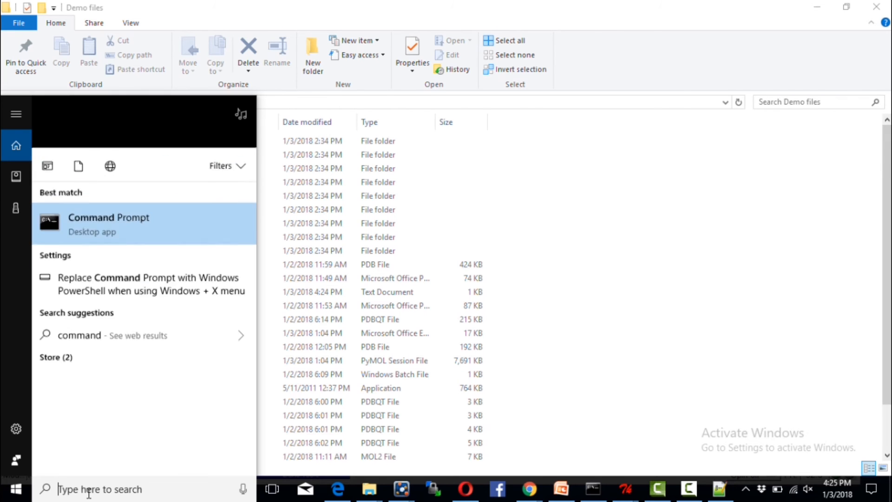
type("cmd")
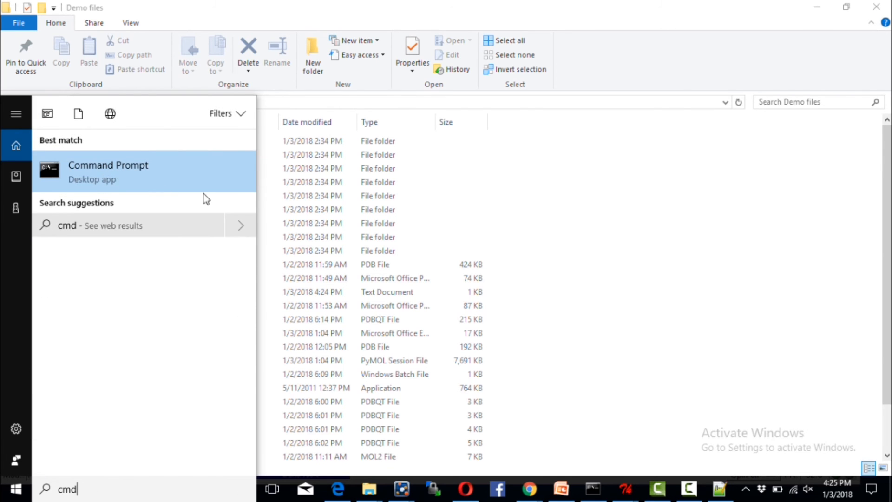
left_click(175, 190)
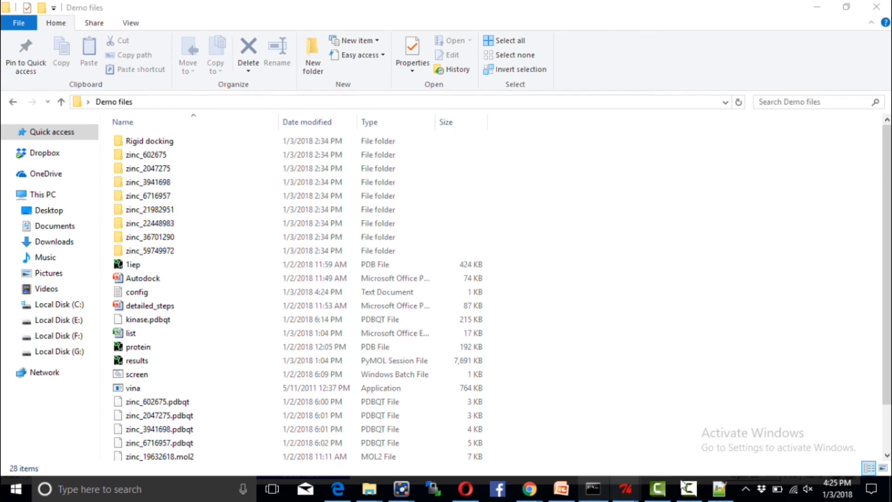
Change the Command Prompt's working directory to the copied Demo files path with cd.
type("cd")
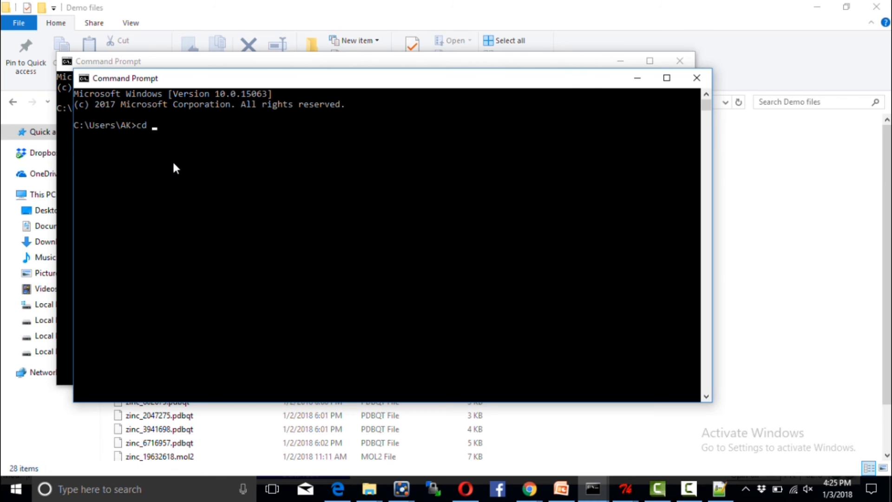
key("ctrl+v")
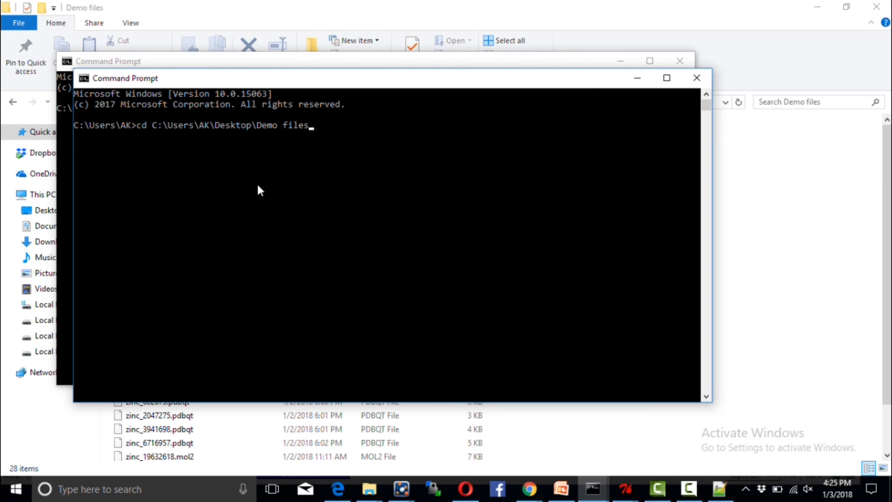
key("Return")
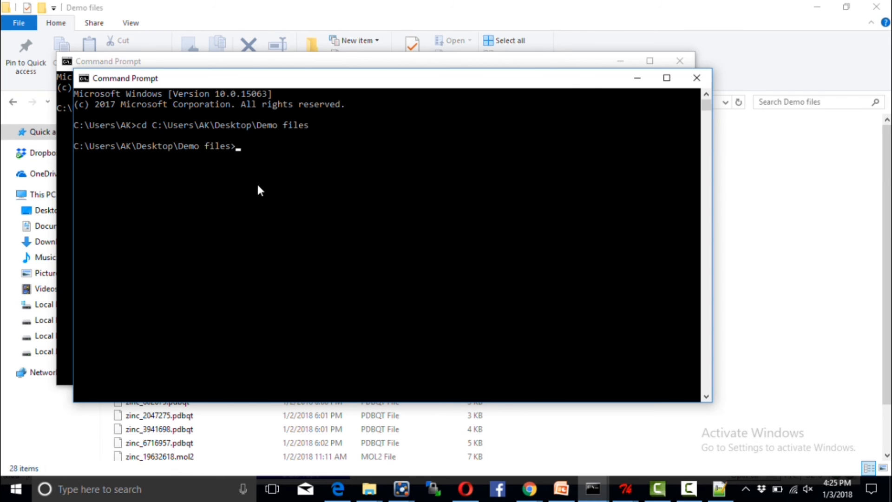
Separate the two Command Prompt windows, enter screen.bat at the Demo files prompt, and minimize both windows.
left_click_drag(295, 83, 303, 246)
left_click_drag(297, 60, 350, 346)
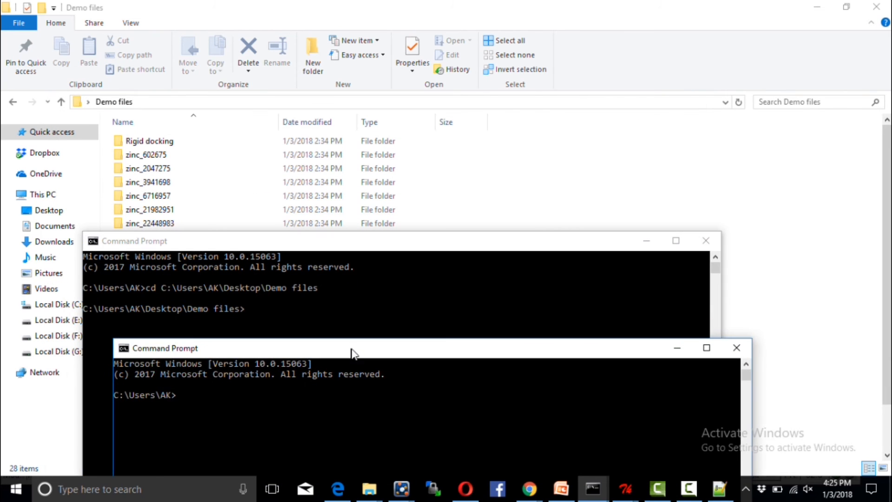
left_click_drag(327, 239, 366, 172)
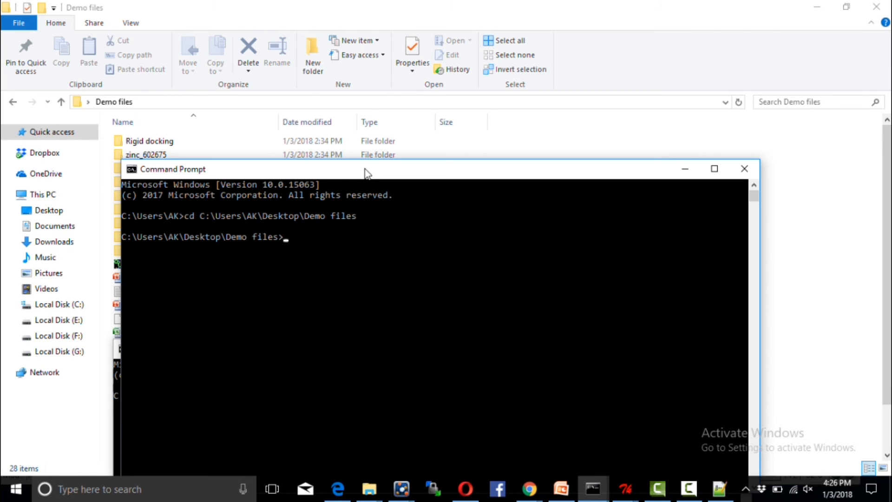
left_click_drag(366, 173, 433, 120)
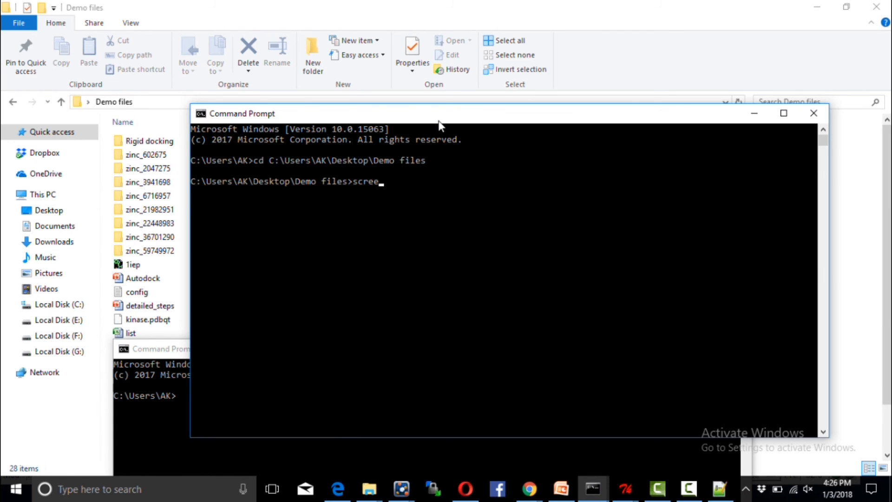
type("bat")
left_click(752, 118)
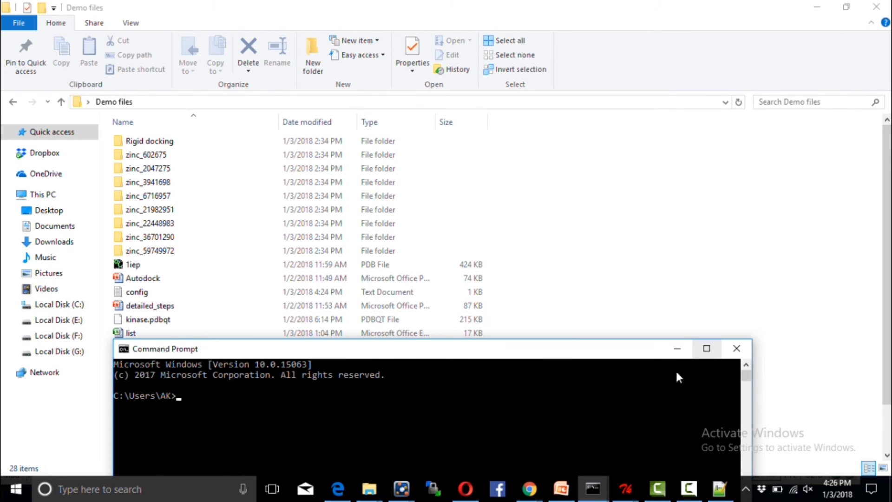
left_click(676, 349)
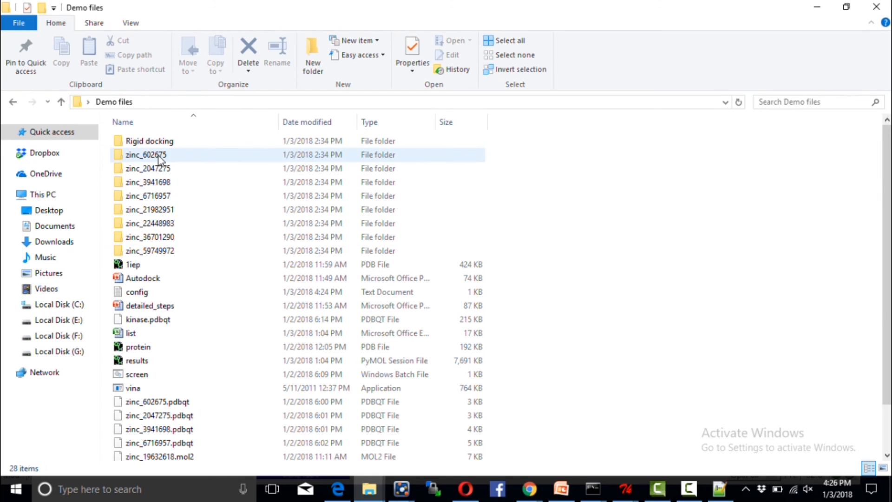
Open the zinc_602675 folder and look at its docking output files, log and out.pdbqt.
double_click(137, 158)
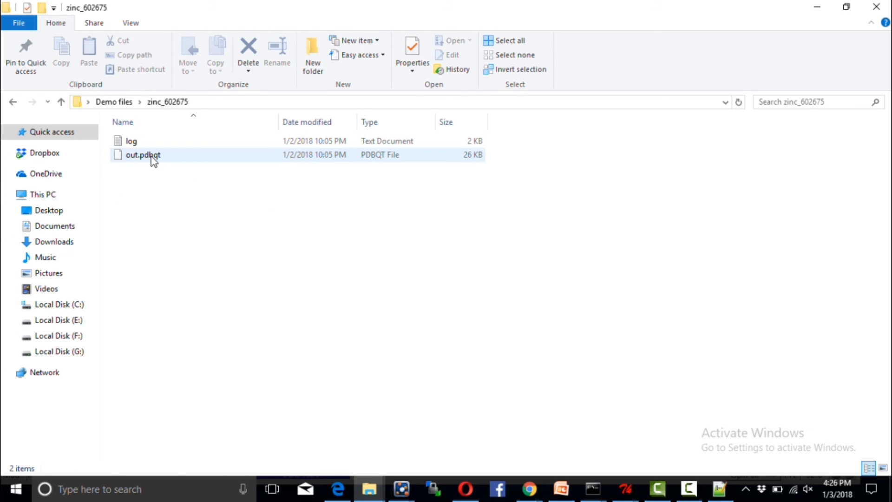
mouse_move(154, 160)
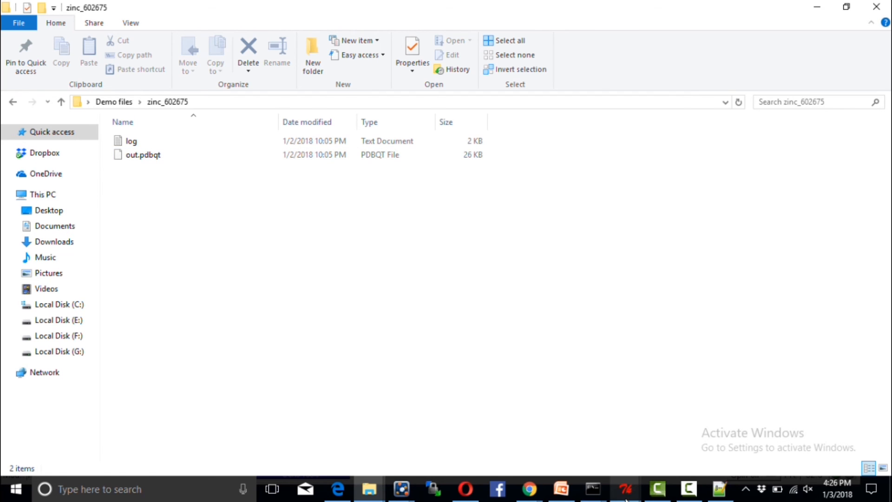
Switch to AutoDockTools, start opening an AutoDock Vina result for analysis, and browse to the Demo files folder on the Desktop.
mouse_move(625, 490)
left_click(590, 446)
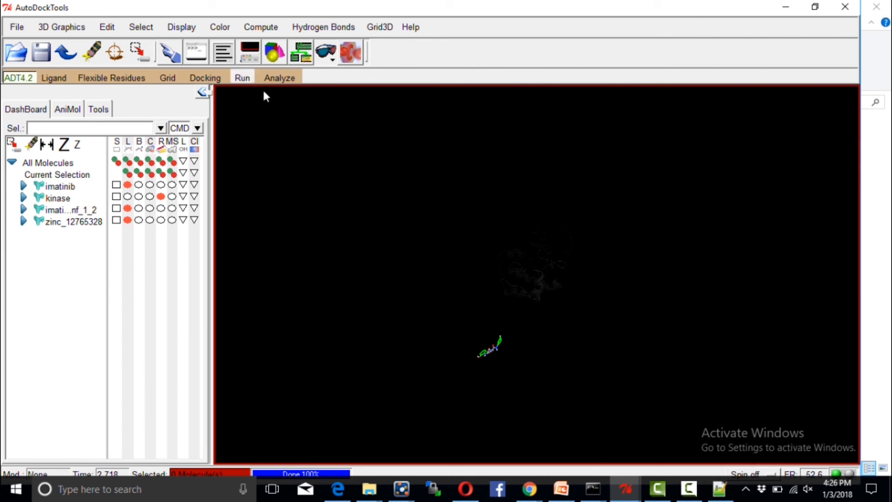
left_click(283, 78)
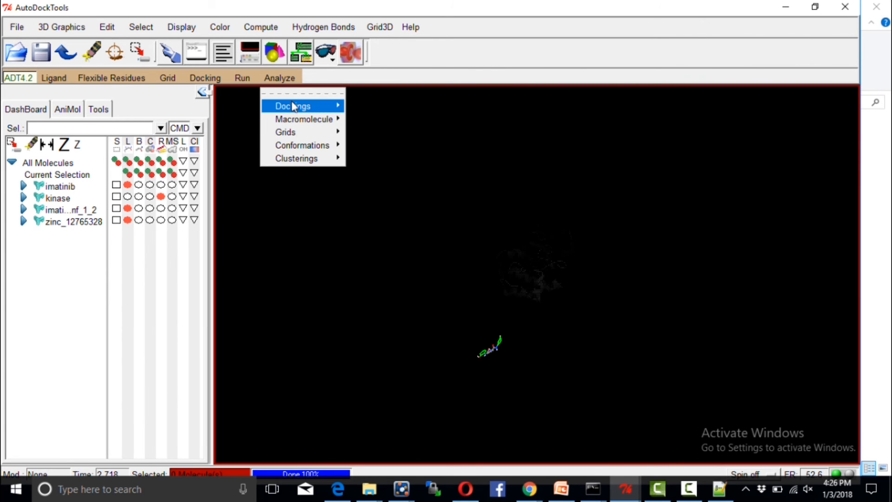
mouse_move(298, 105)
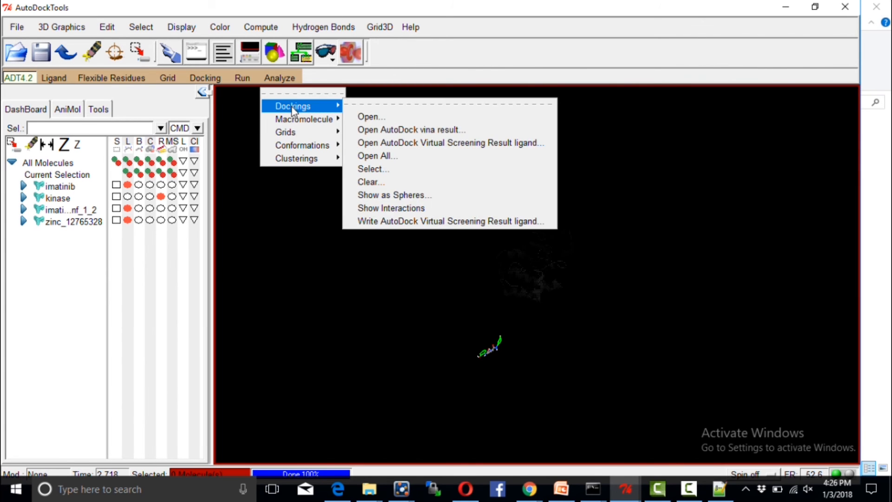
left_click(427, 132)
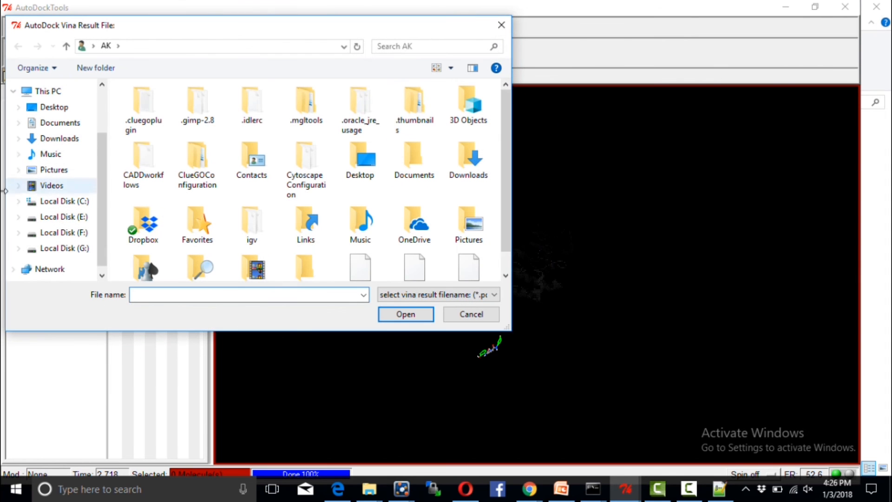
scroll(84, 211, "down", 1)
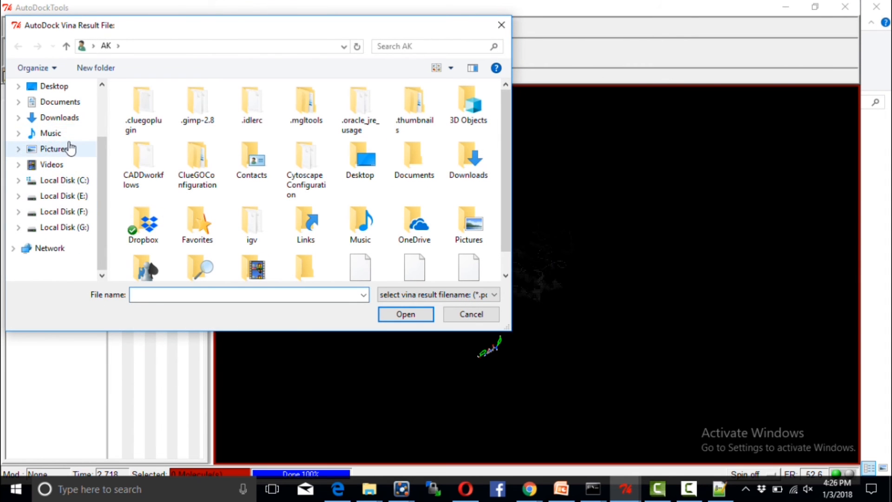
scroll(69, 147, "up", 1)
left_click(68, 121)
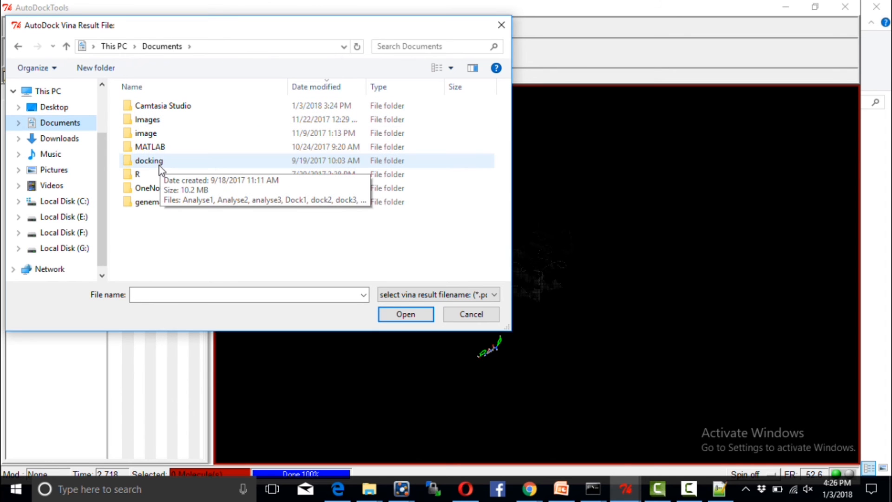
left_click(59, 108)
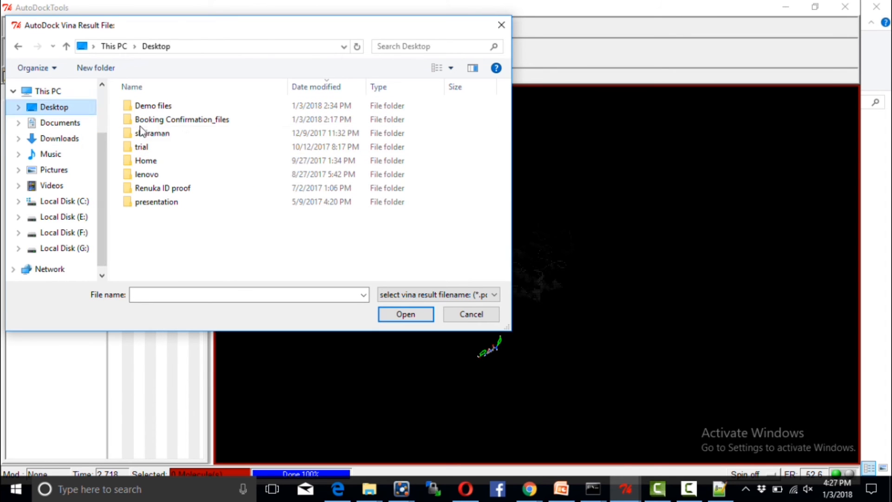
double_click(169, 106)
Load out.pdbqt from the zinc_6716957 folder as a single molecule with multiple conformations.
double_click(168, 119)
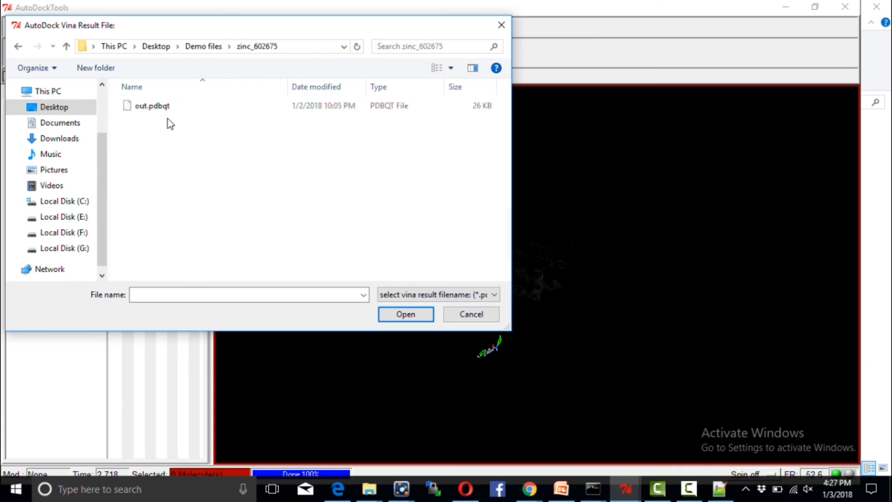
left_click(204, 46)
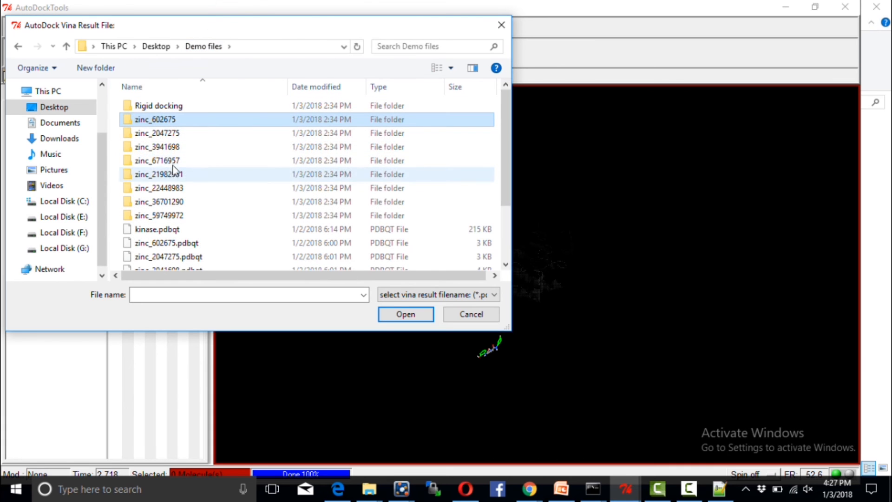
double_click(173, 164)
left_click(174, 107)
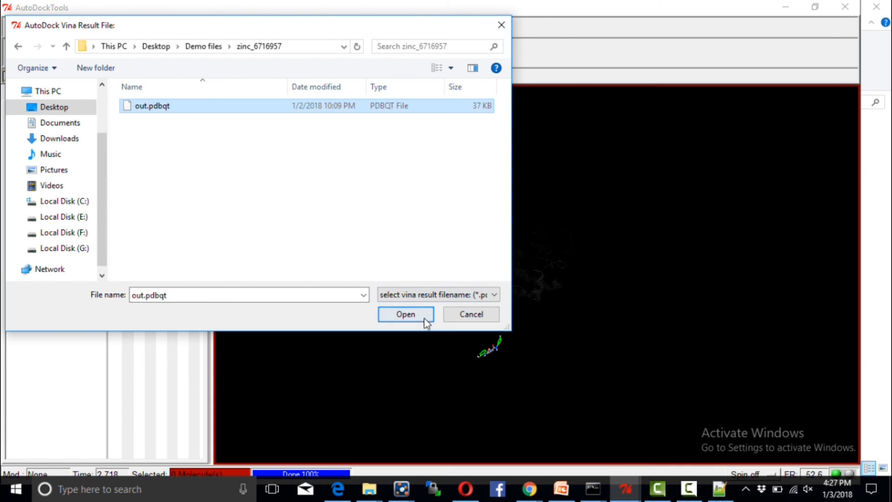
left_click(406, 315)
left_click(342, 187)
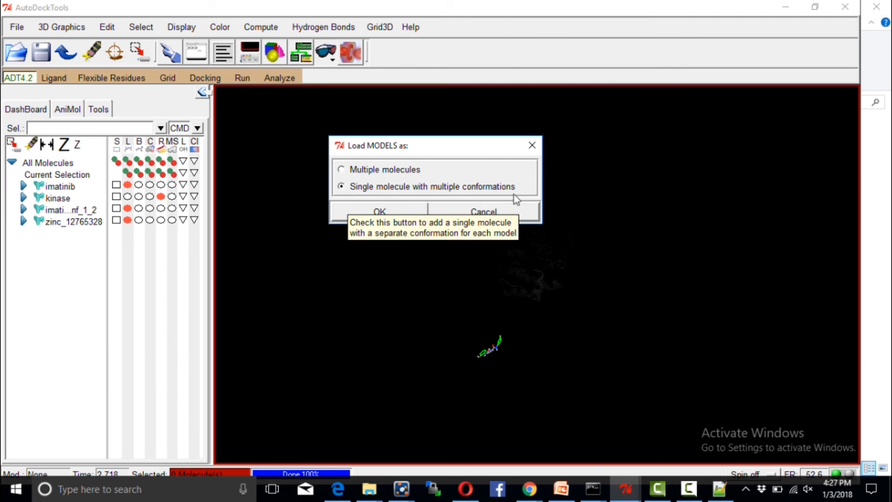
left_click(368, 217)
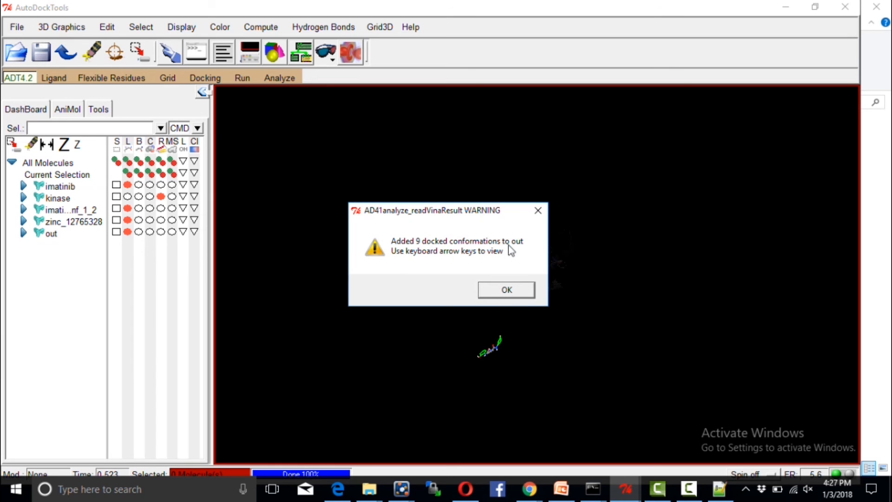
left_click(510, 292)
Examine the loaded out ligand's docked position relative to the kinase ribbon in the 3D viewer.
scroll(489, 343, "up", 5)
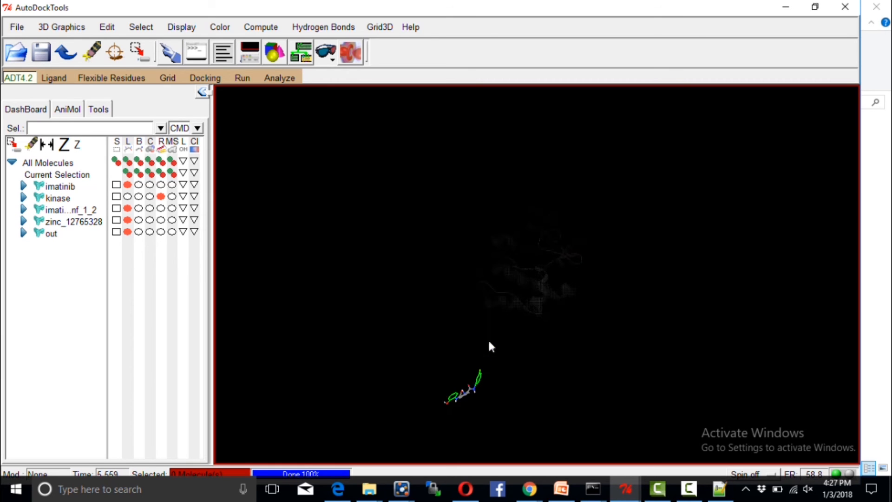
right_click_drag(472, 383, 460, 345)
scroll(474, 350, "up", 5)
left_click_drag(472, 349, 423, 299)
right_click_drag(473, 258, 459, 312)
right_click_drag(500, 285, 467, 273)
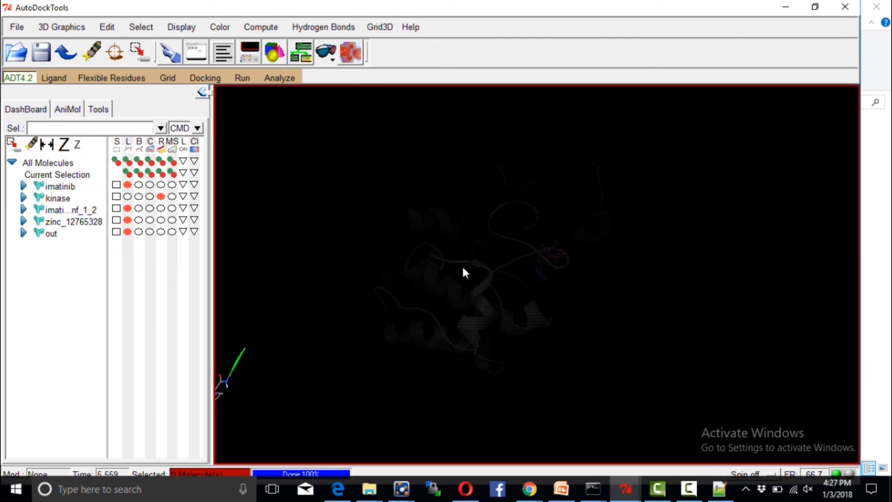
middle_click_drag(460, 287, 543, 289)
middle_click_drag(422, 343, 449, 314)
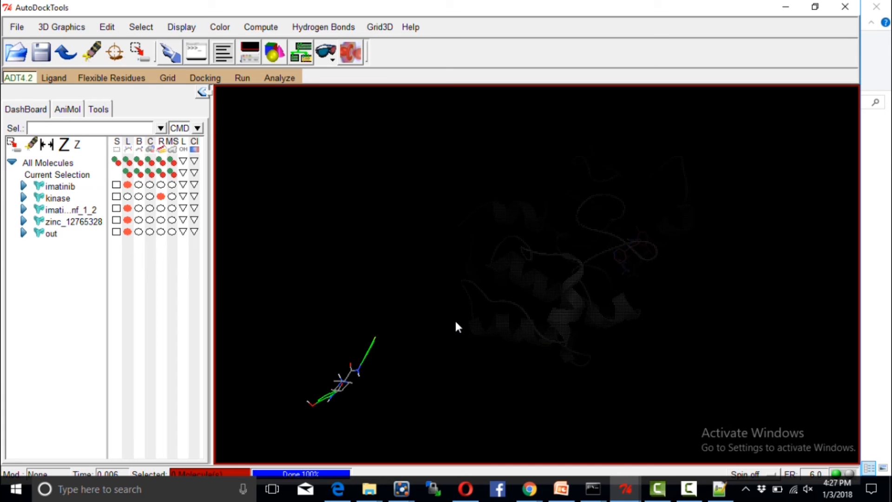
left_click_drag(552, 319, 565, 274)
middle_click_drag(566, 275, 508, 347)
right_click_drag(508, 348, 512, 317)
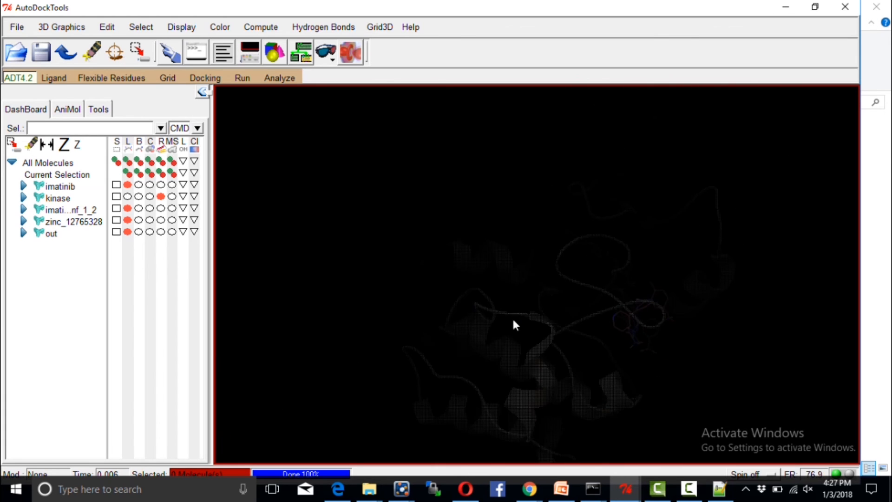
Examine from several angles how the overlaid ligands sit together inside the kinase binding site.
scroll(511, 316, "up", 5)
left_click_drag(523, 278, 503, 301)
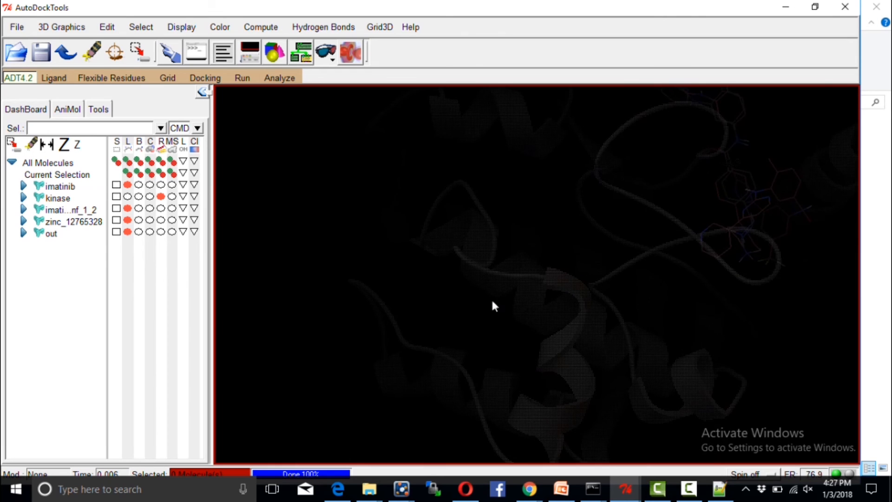
scroll(423, 321, "down", 6)
middle_click_drag(536, 273, 486, 367)
left_click_drag(526, 317, 514, 341)
left_click_drag(509, 271, 481, 260)
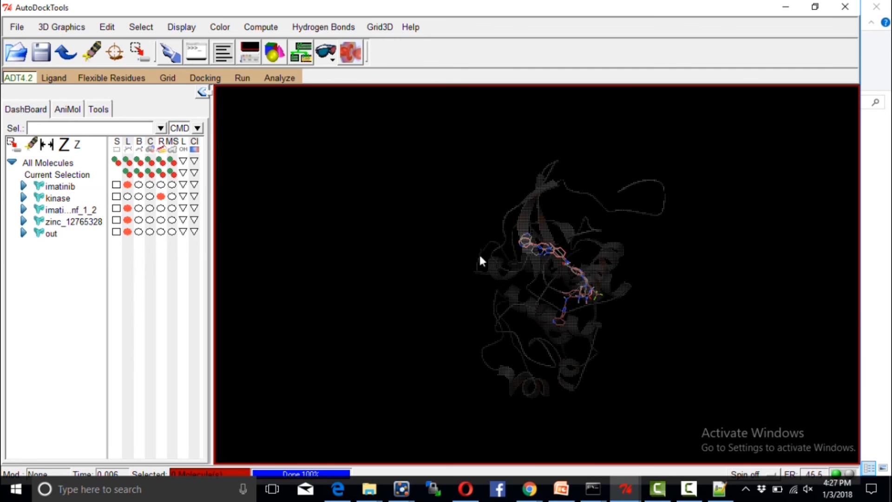
scroll(506, 263, "up", 5)
left_click_drag(546, 172, 484, 241)
scroll(495, 249, "up", 4)
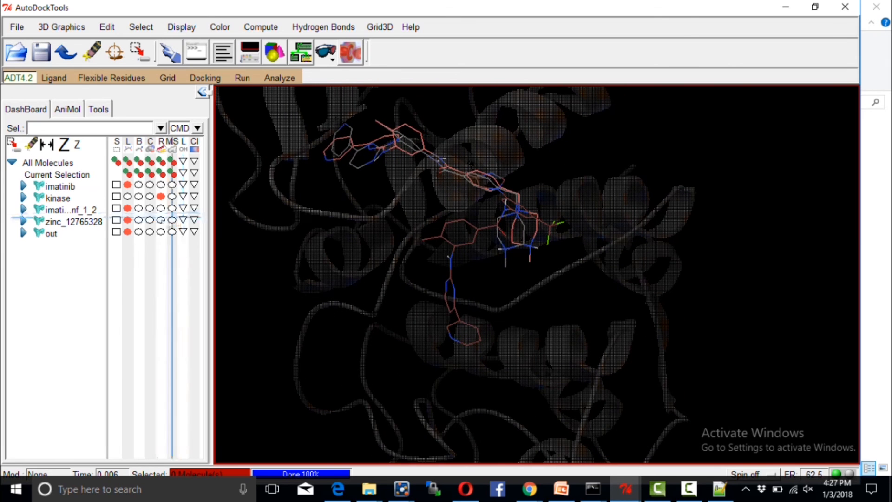
Hide the line display of zinc_12765328, the imatinib conformation and imatinib, leaving only the out ligand with the kinase ribbon.
left_click(127, 219)
left_click(128, 208)
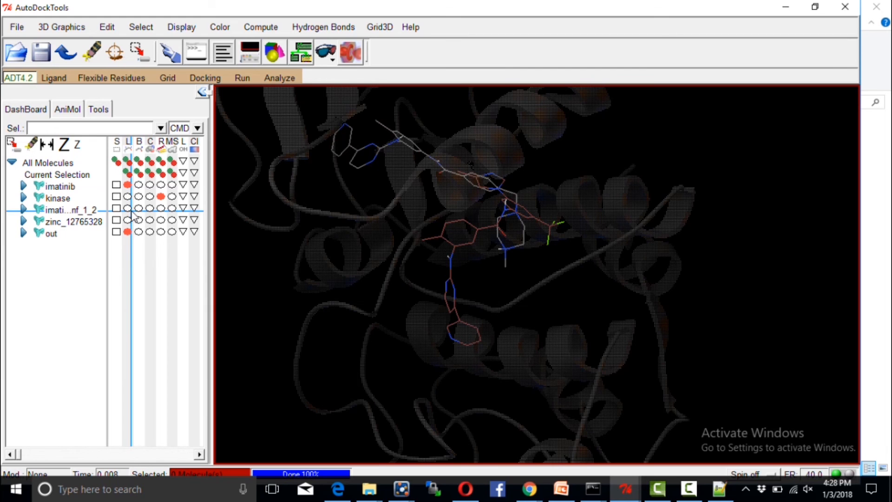
left_click_drag(446, 269, 478, 296)
left_click(128, 184)
right_click_drag(452, 244, 457, 259)
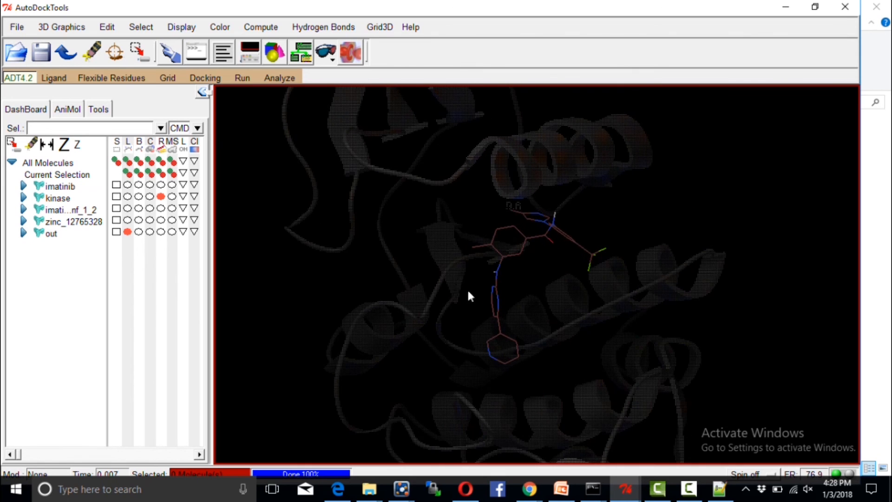
scroll(467, 288, "up", 3)
left_click_drag(457, 306, 457, 302)
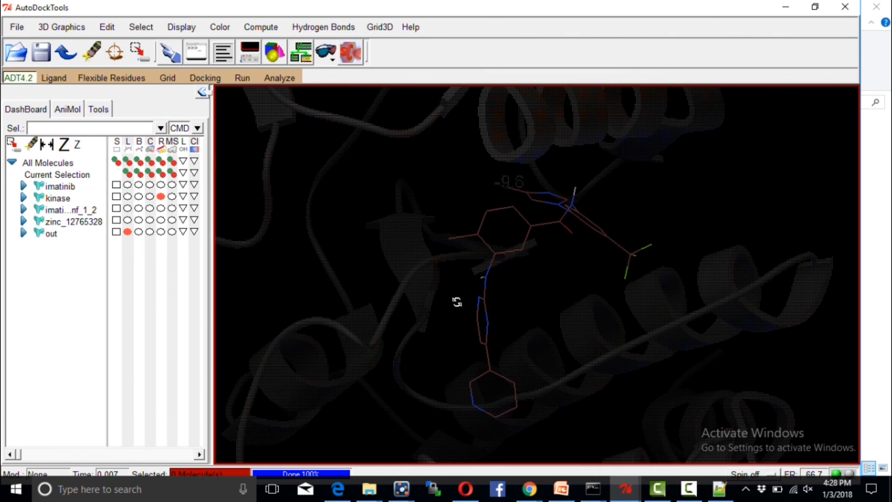
Advance the out ligand to its next docked conformations and turn its line display back on.
key("Right")
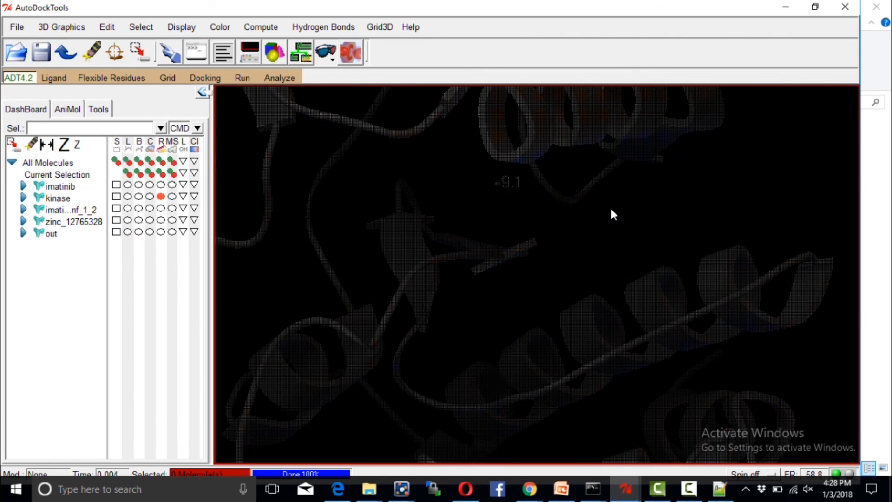
key("Right")
left_click(127, 232)
key("Right")
key("Left")
key("Left")
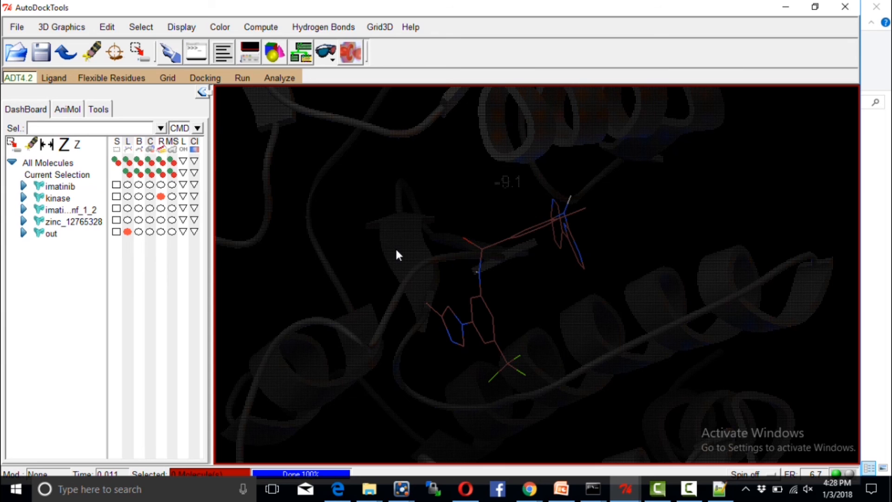
Step through the out ligand's remaining docked conformations and go back to the one labelled -8.9.
key("Right")
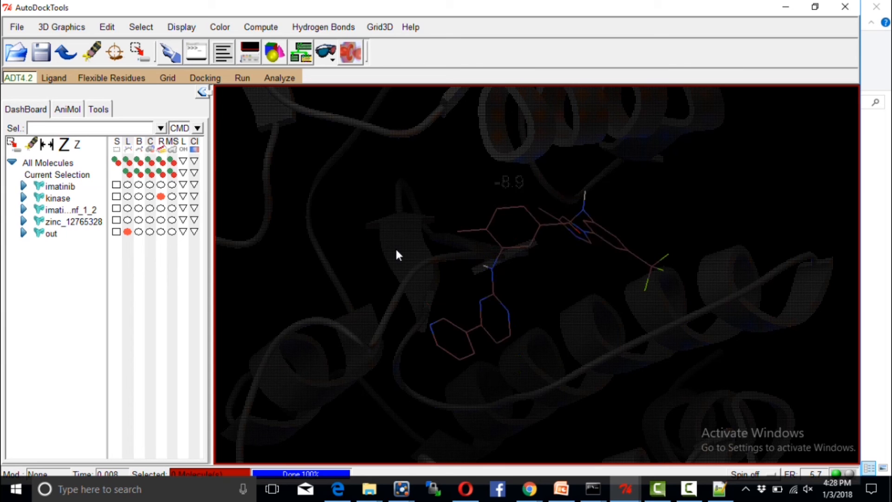
key("Right")
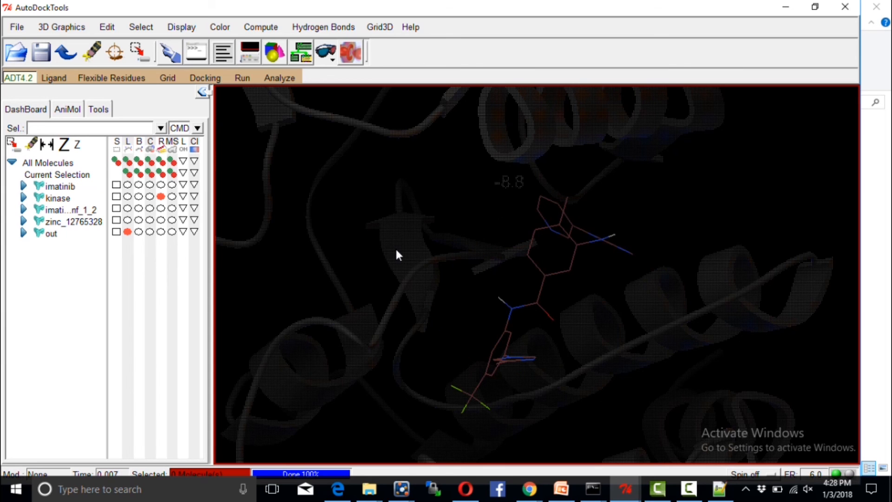
key("Right")
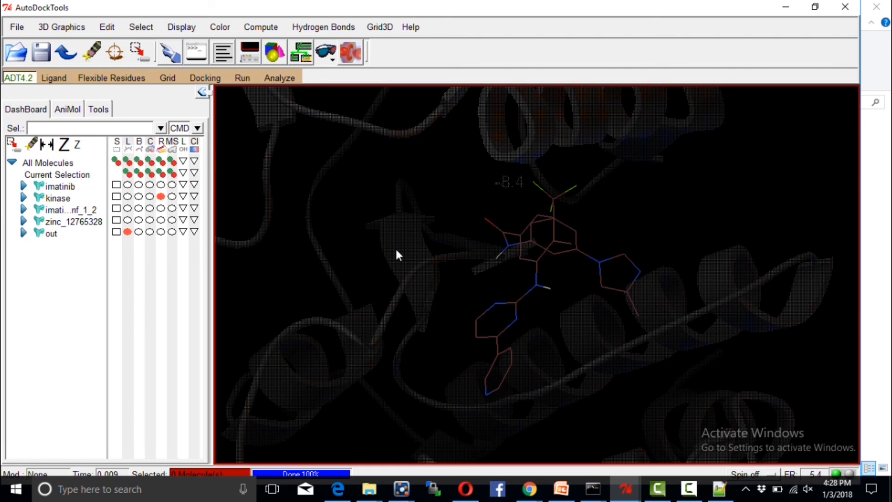
key("Right")
key("Left")
key("Left")
key("Left")
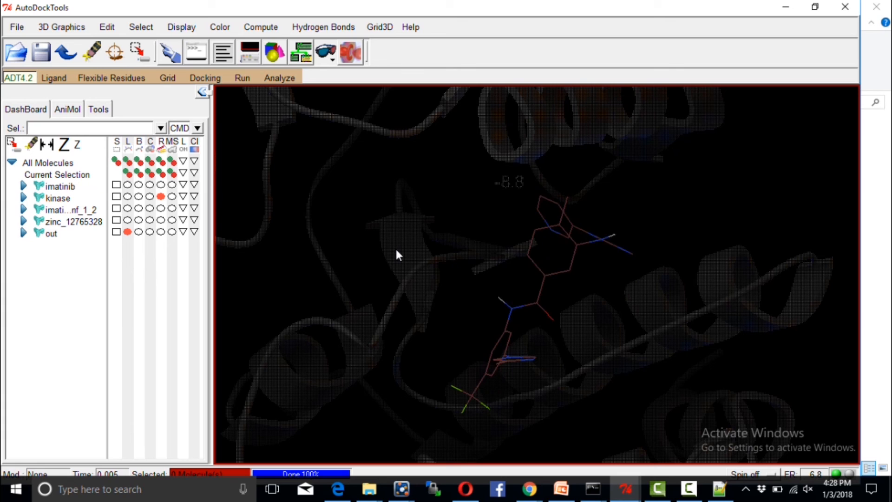
Try to show the binding interactions of the current out docking.
left_click(280, 79)
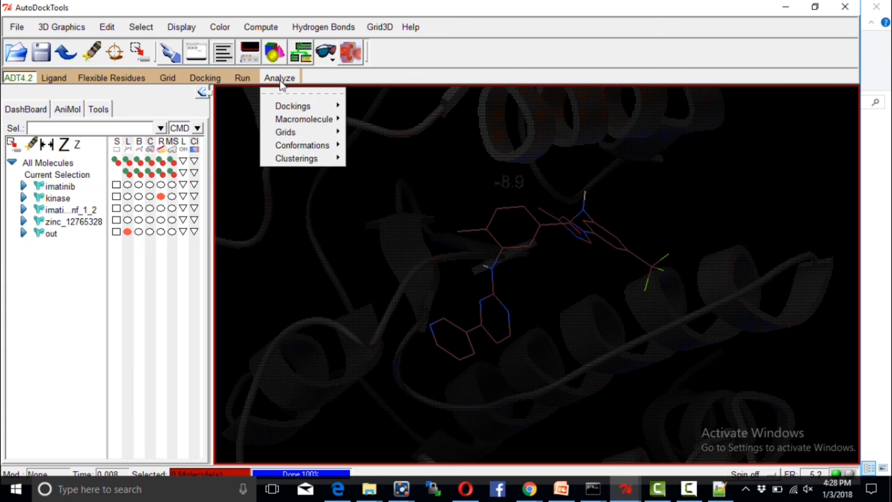
mouse_move(305, 121)
mouse_move(304, 105)
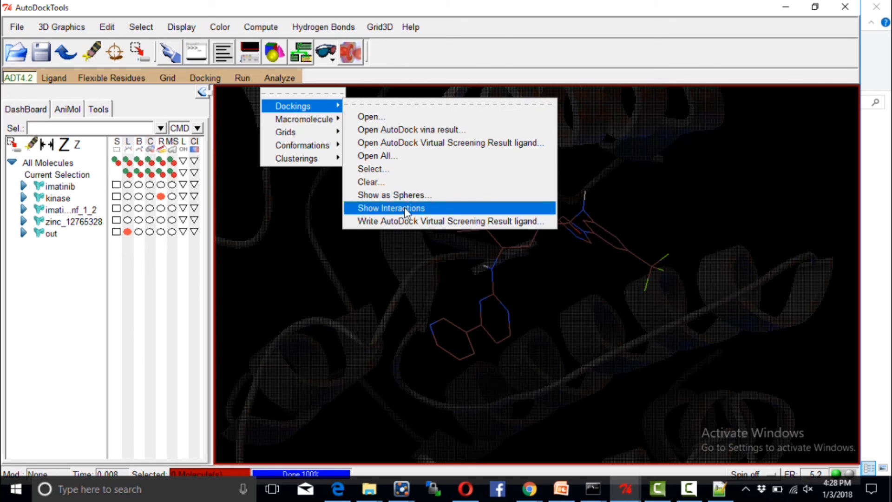
left_click(404, 208)
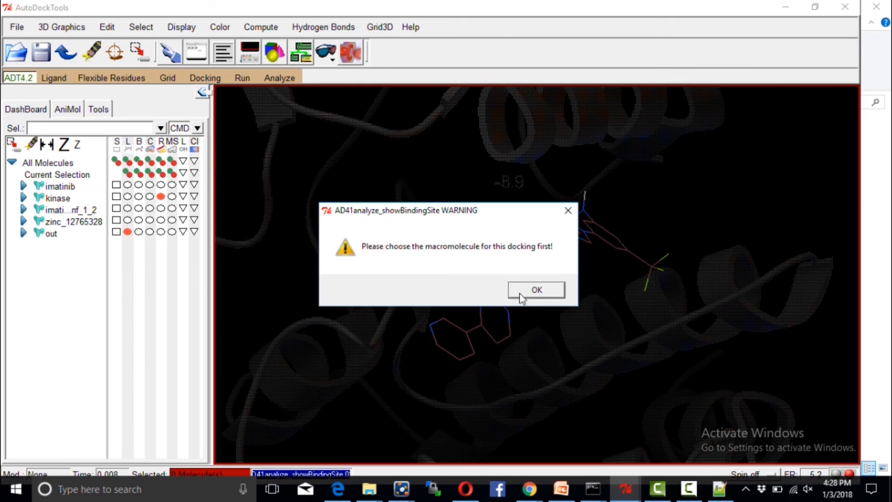
left_click(525, 291)
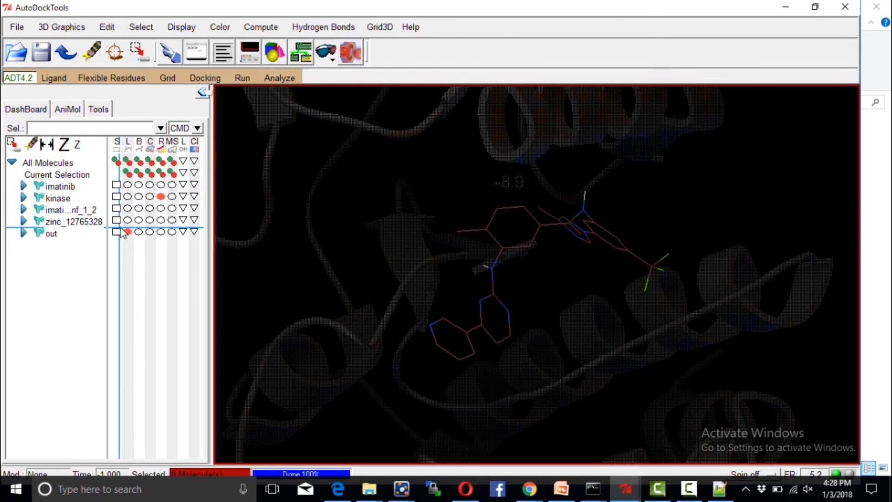
Start opening a receptor file as the docking's macromolecule and browse to the Demo files folder on the Desktop.
right_click_drag(403, 290, 402, 305)
scroll(403, 305, "up", 3)
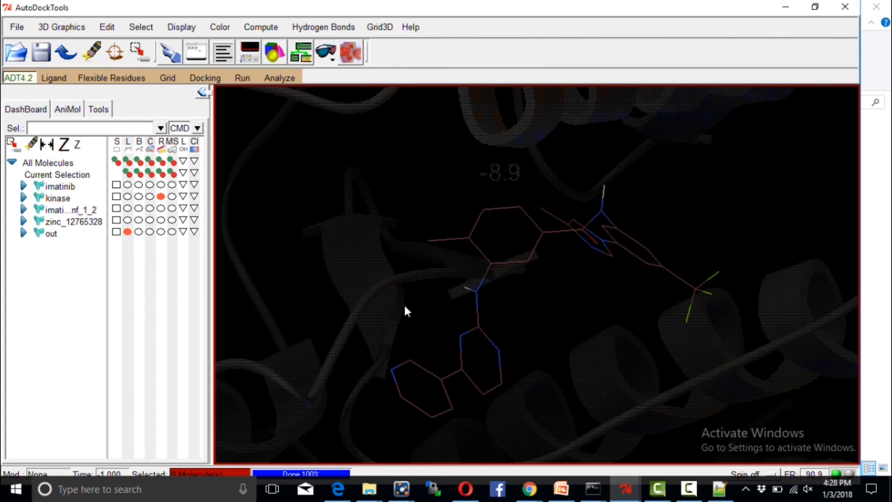
left_click_drag(420, 330, 411, 304)
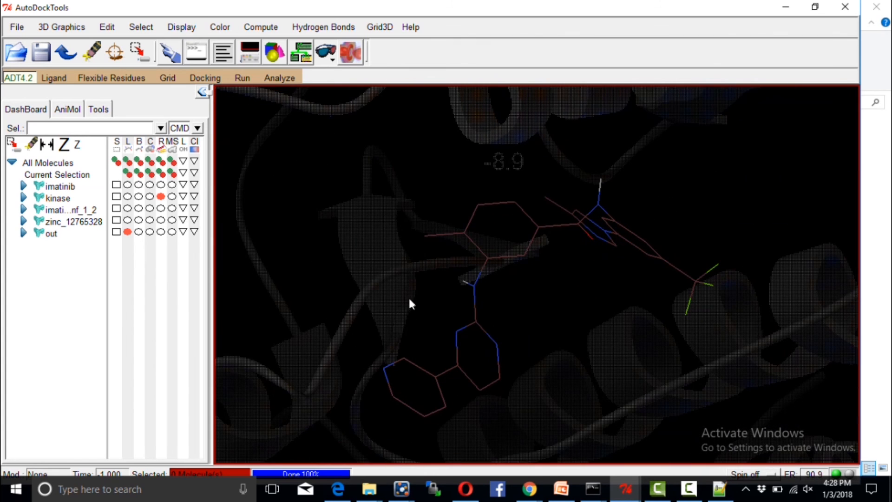
left_click(281, 79)
mouse_move(298, 121)
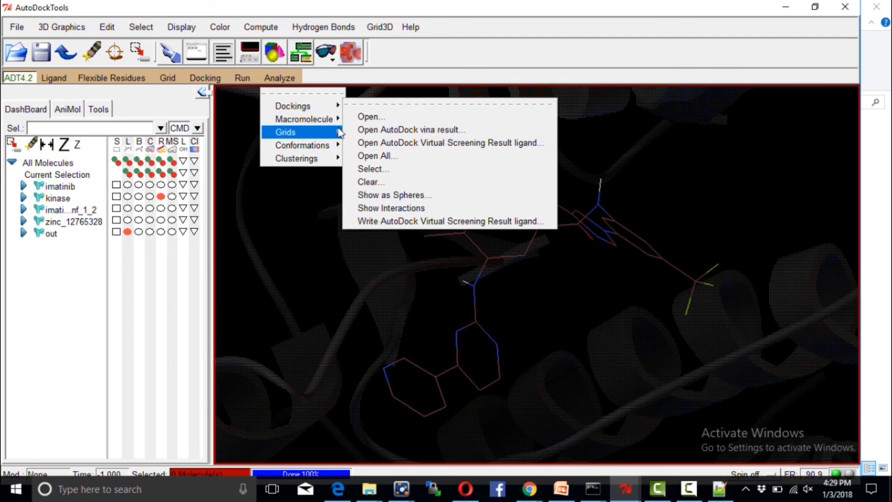
left_click(360, 130)
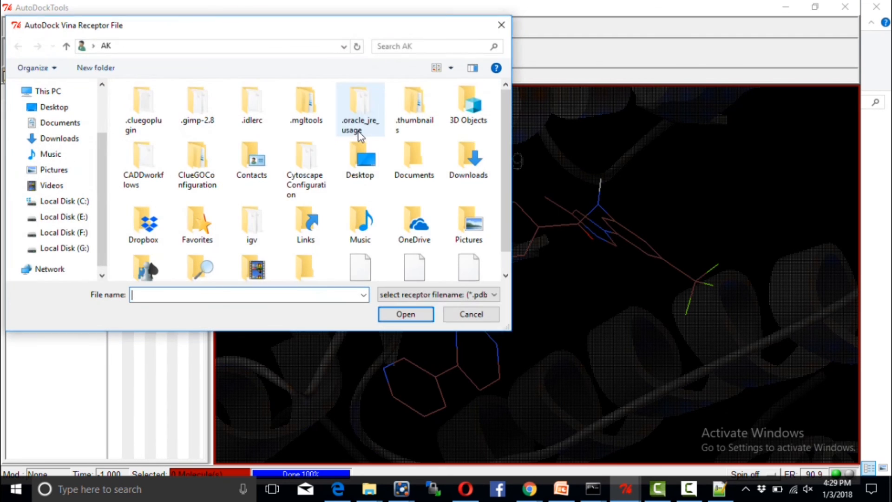
scroll(352, 209, "down", 1)
scroll(352, 209, "up", 1)
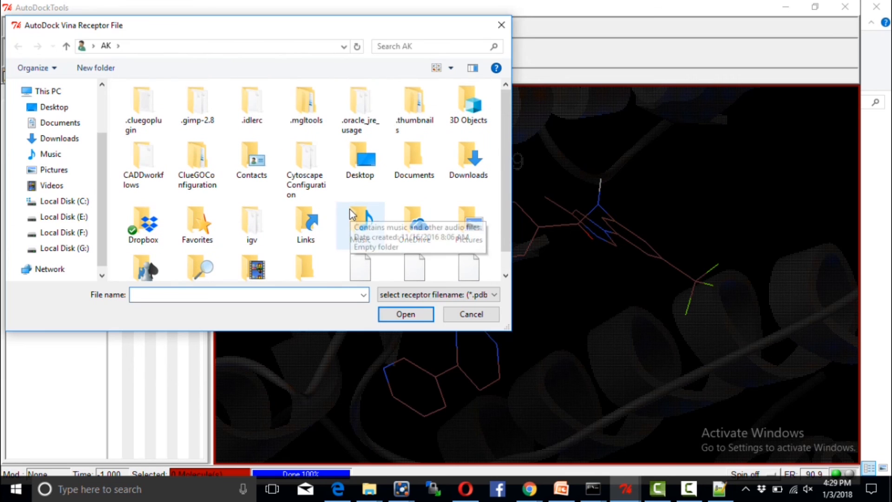
scroll(108, 160, "up", 1)
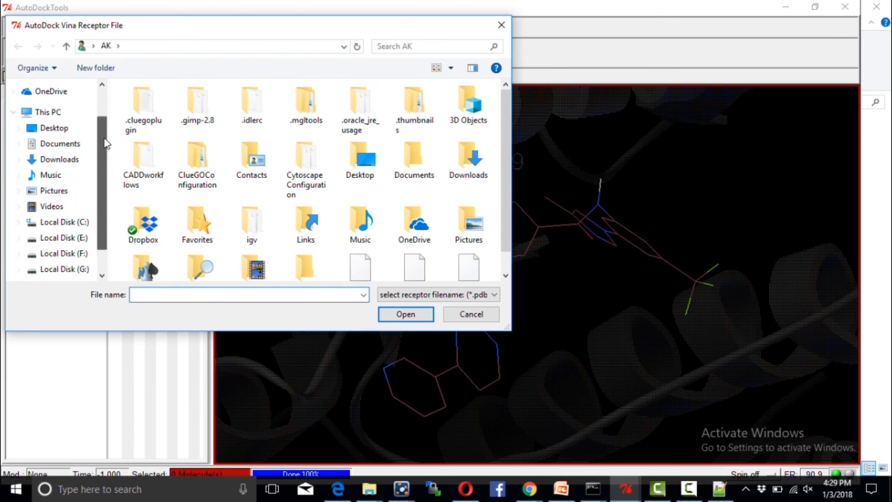
left_click(85, 143)
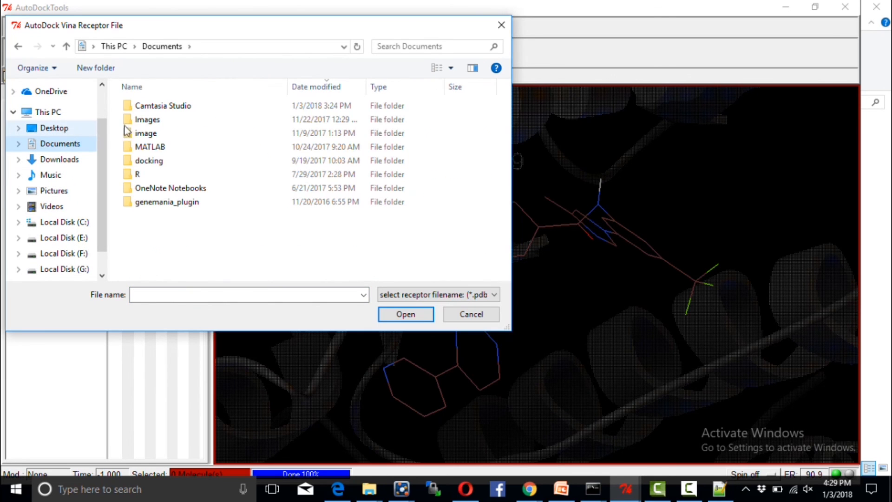
left_click(65, 128)
double_click(179, 105)
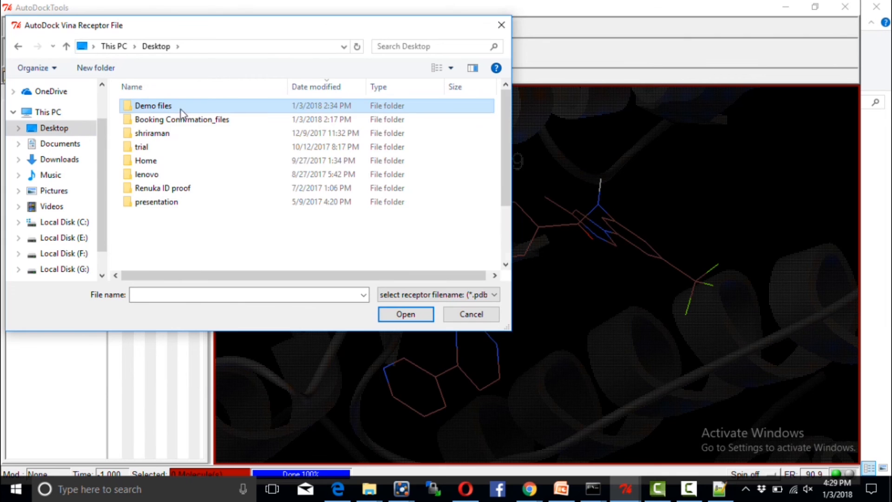
Load the kinase receptor file from the Demo files folder as the macromolecule for the Vina docking.
scroll(194, 222, "down", 2)
left_click(169, 153)
left_click(420, 316)
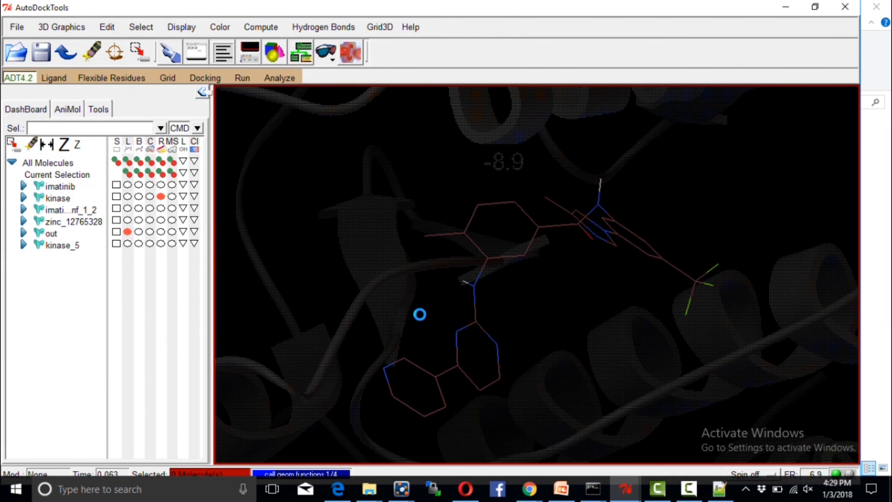
scroll(475, 308, "up", 3)
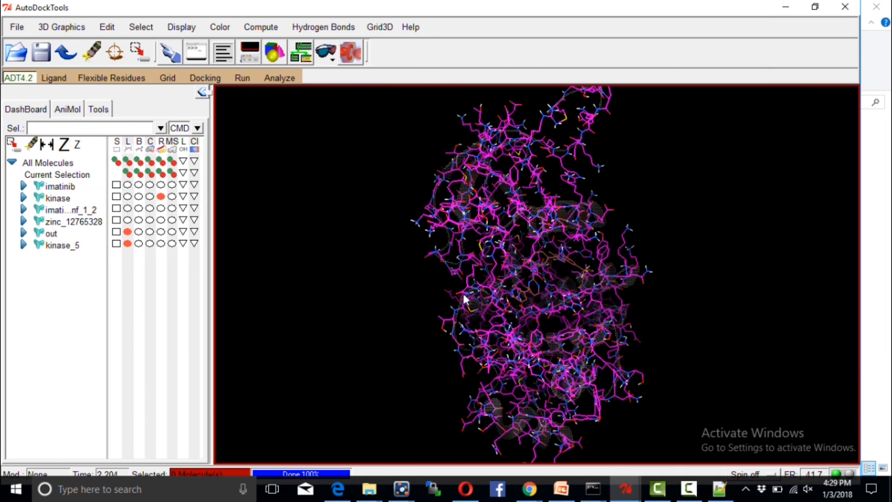
Show the interactions between the docked out ligand and the loaded kinase receptor.
left_click(280, 79)
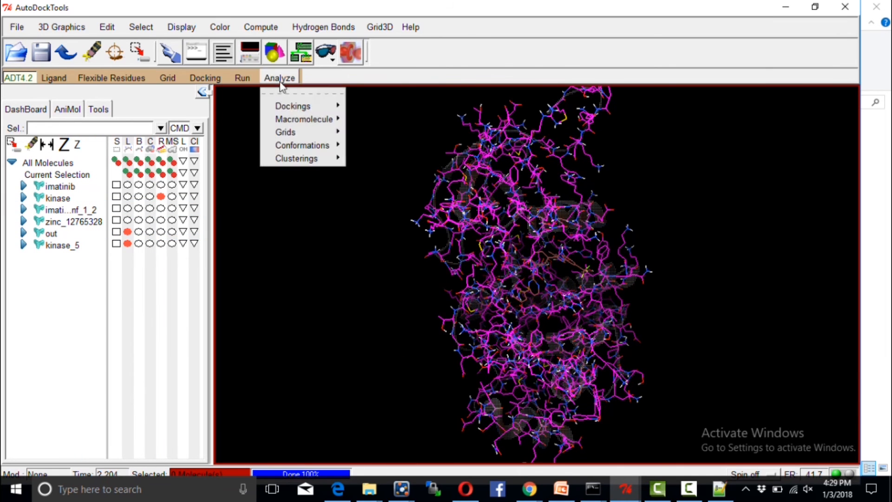
mouse_move(297, 106)
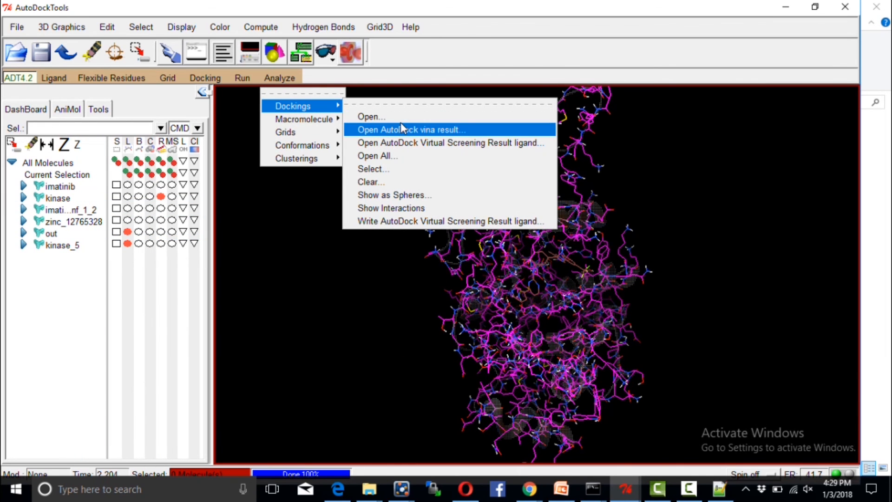
left_click(403, 208)
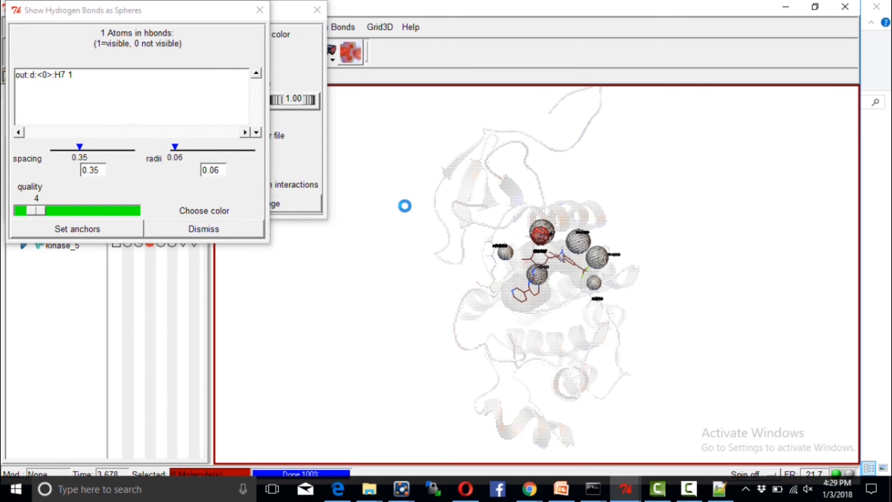
Examine the residues, contact spheres and hydrogen bond around the docked out ligand, and shift the Show Hydrogen Bonds as Spheres dialog.
scroll(487, 303, "up", 8)
left_click_drag(475, 322, 466, 273)
right_click_drag(466, 273, 437, 301)
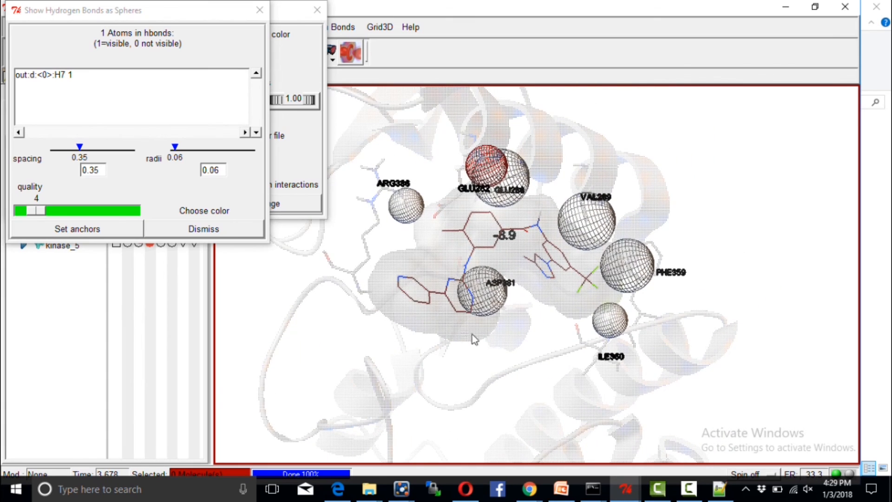
left_click_drag(439, 281, 389, 287)
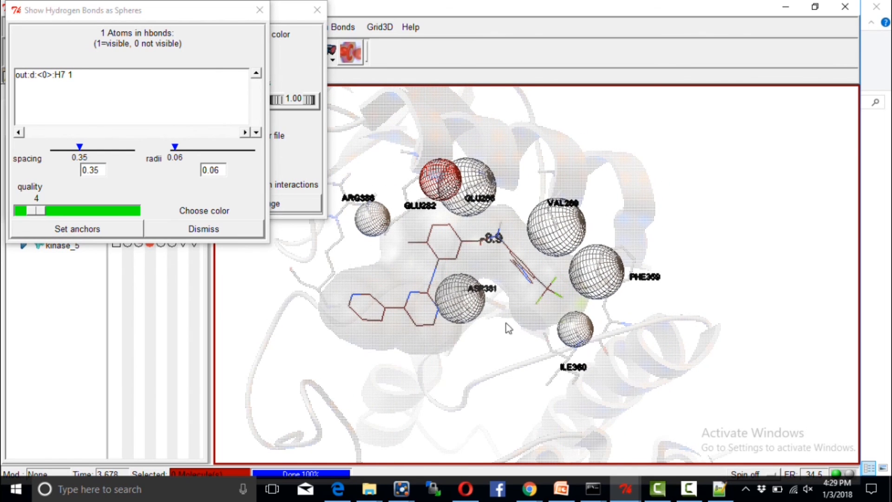
left_click_drag(428, 290, 362, 297)
left_click_drag(417, 216, 420, 205)
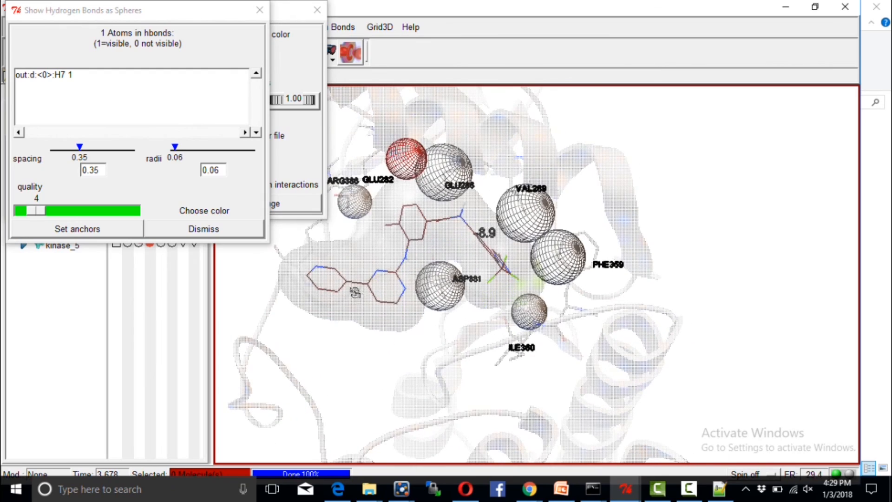
left_click_drag(355, 294, 386, 293)
left_click_drag(310, 313, 337, 295)
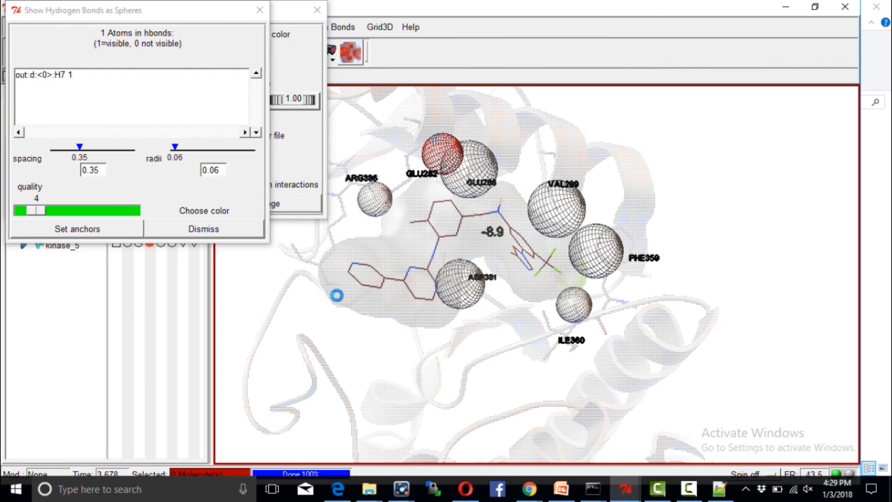
mouse_move(333, 263)
left_mouse_down()
mouse_move(314, 269)
mouse_move(321, 264)
left_mouse_up()
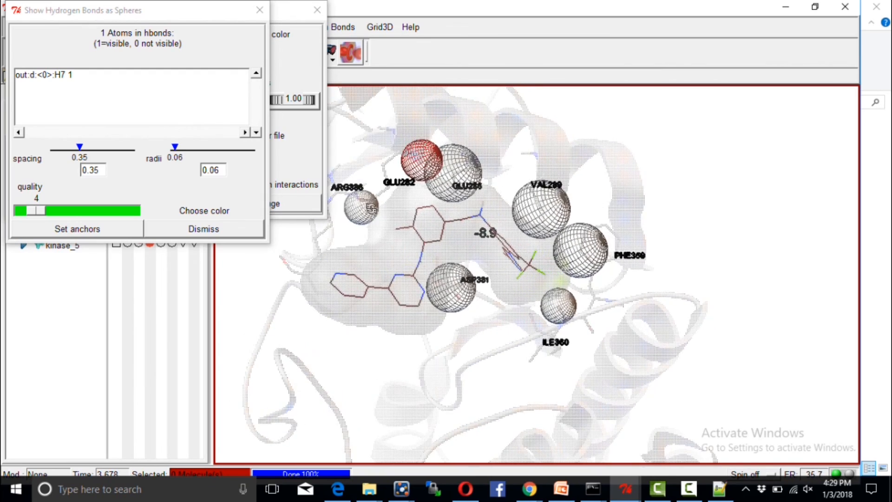
left_click_drag(371, 205, 358, 215)
mouse_move(232, 14)
left_mouse_down()
mouse_move(163, 24)
mouse_move(173, 61)
mouse_move(233, 14)
left_mouse_up()
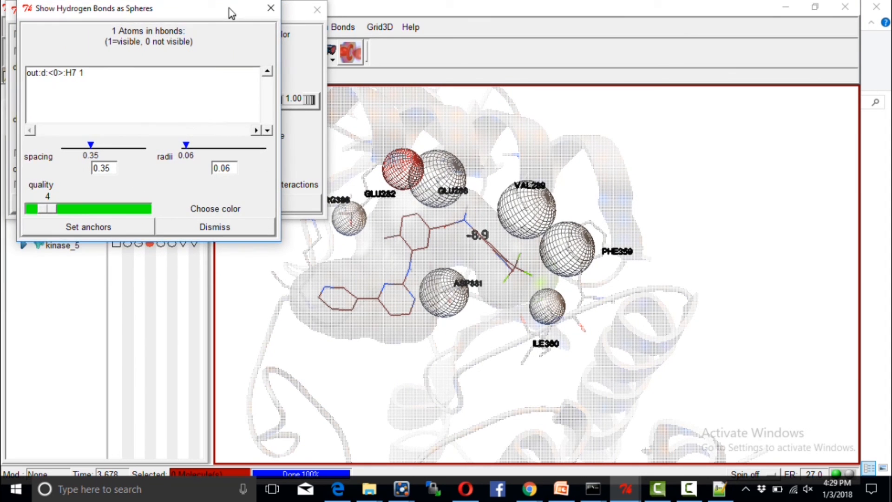
Close the Show Hydrogen Bonds as Spheres dialog and the Binding Site Interactions display options.
left_click(271, 9)
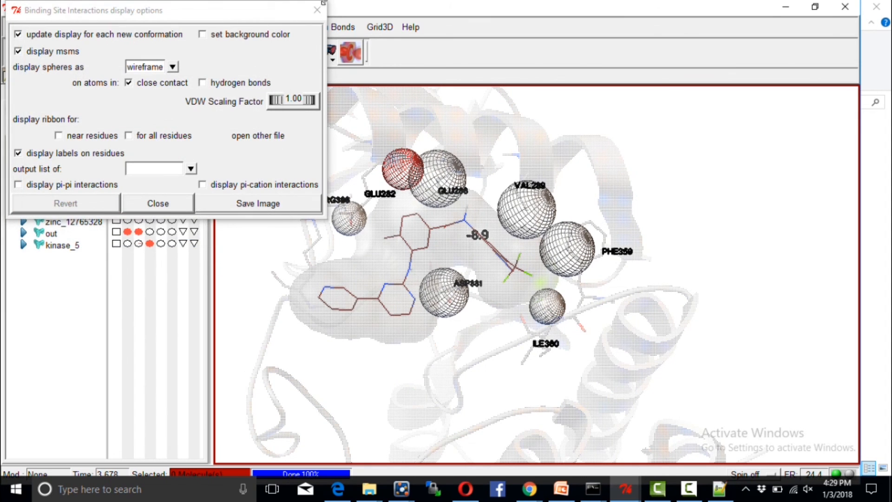
left_click(317, 9)
Examine the docked out ligand in the kinase binding pocket from several angles and up close, including the labelled contact residues and their wireframe spheres.
left_click_drag(390, 251, 388, 239)
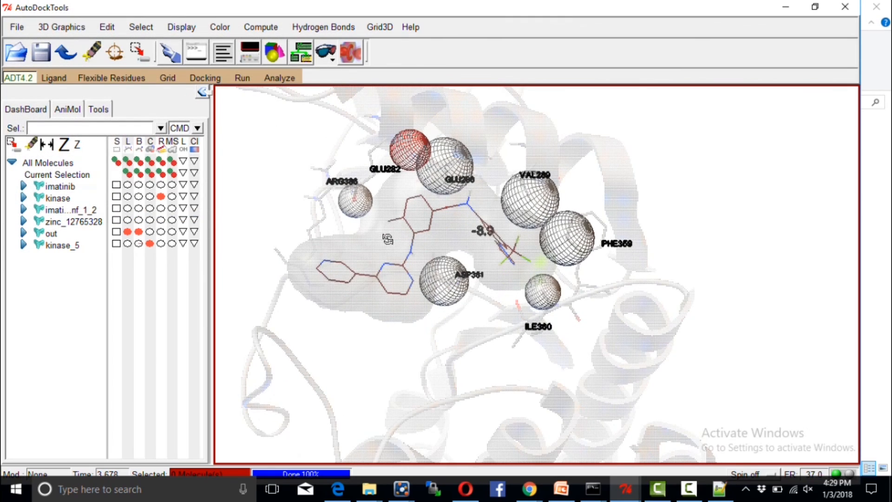
left_click_drag(312, 265, 425, 203)
left_click_drag(409, 246, 415, 206)
left_click_drag(395, 249, 403, 245)
left_click_drag(380, 278, 361, 276)
left_click_drag(404, 255, 461, 257)
scroll(461, 258, "up", 4)
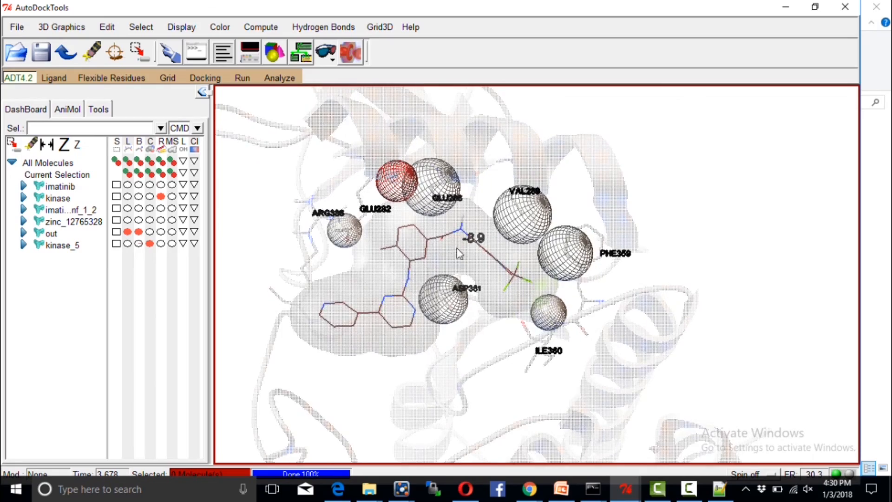
right_click_drag(370, 254, 566, 262)
left_click_drag(450, 286, 434, 284)
scroll(523, 261, "up", 3)
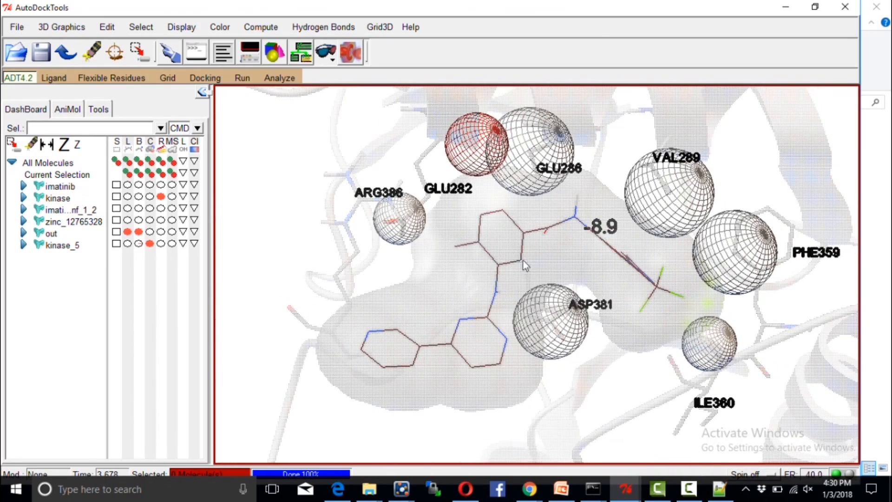
middle_click_drag(571, 269, 526, 247)
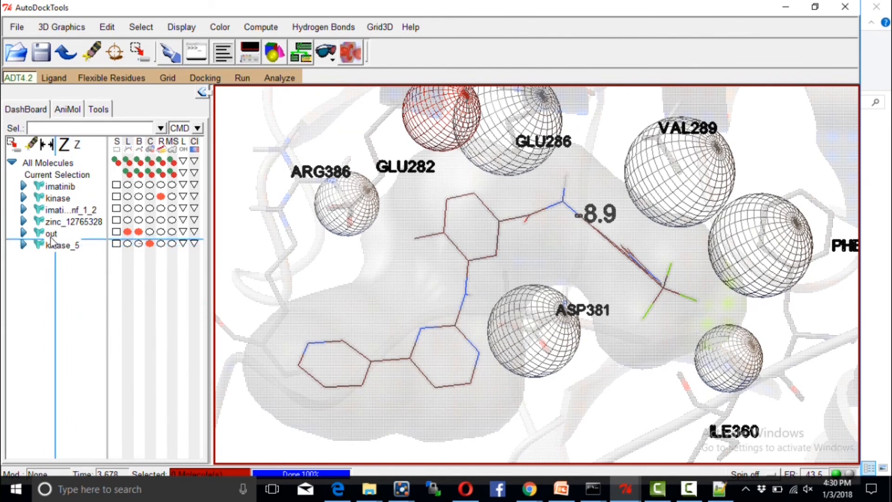
scroll(555, 346, "down", 5)
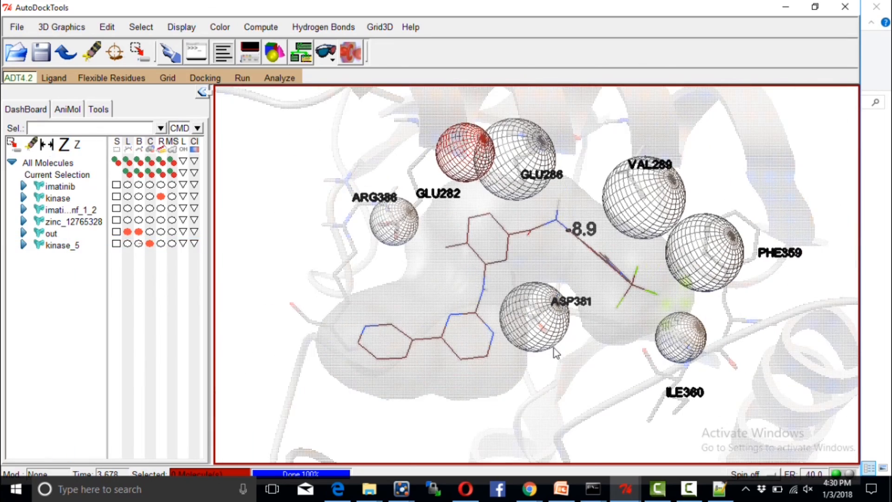
scroll(551, 344, "up", 3)
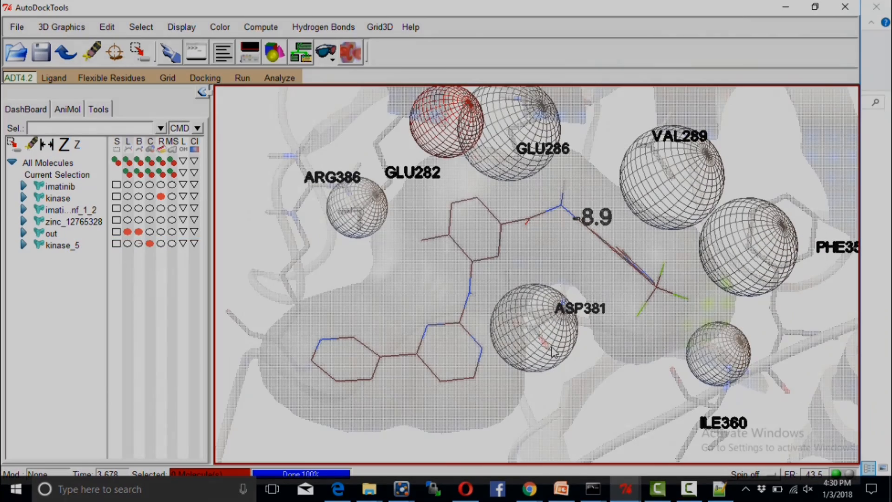